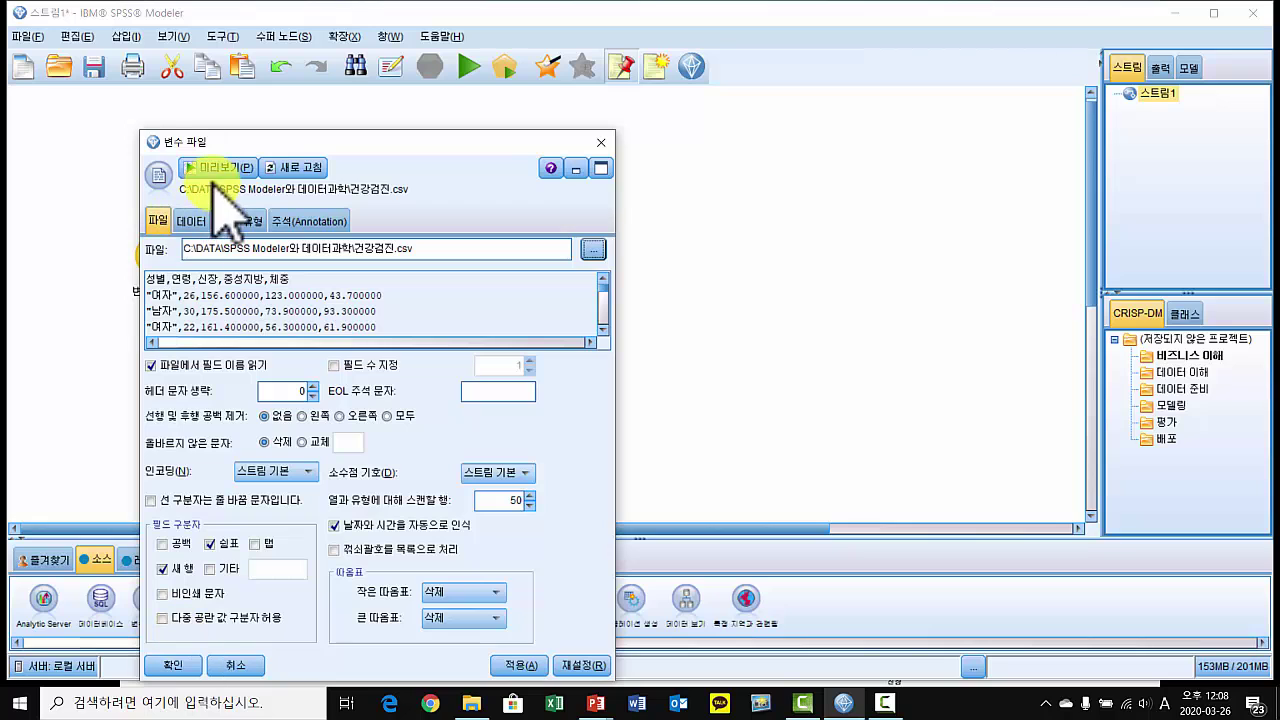
Preview the 건강검진.csv records and accept the source node's settings.
{"action": "left_click", "coordinate": [214, 167]}
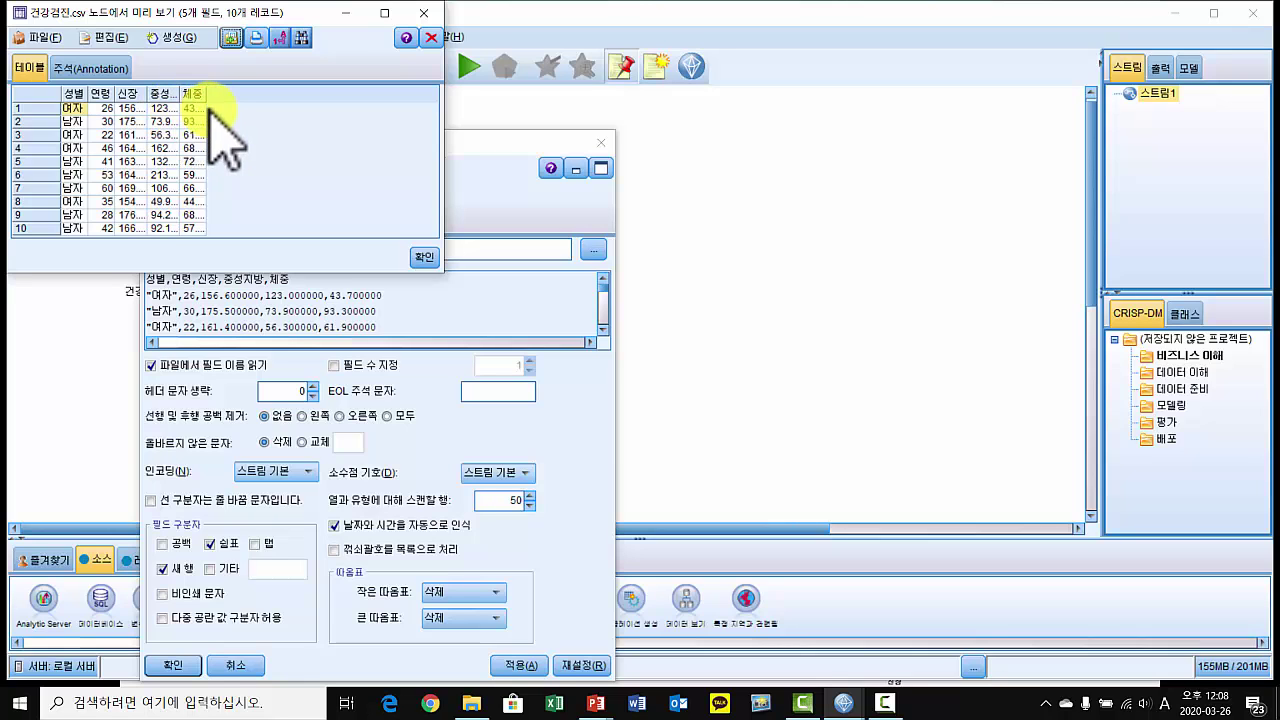
{"action": "left_click", "coordinate": [424, 257]}
{"action": "left_click", "coordinate": [176, 665]}
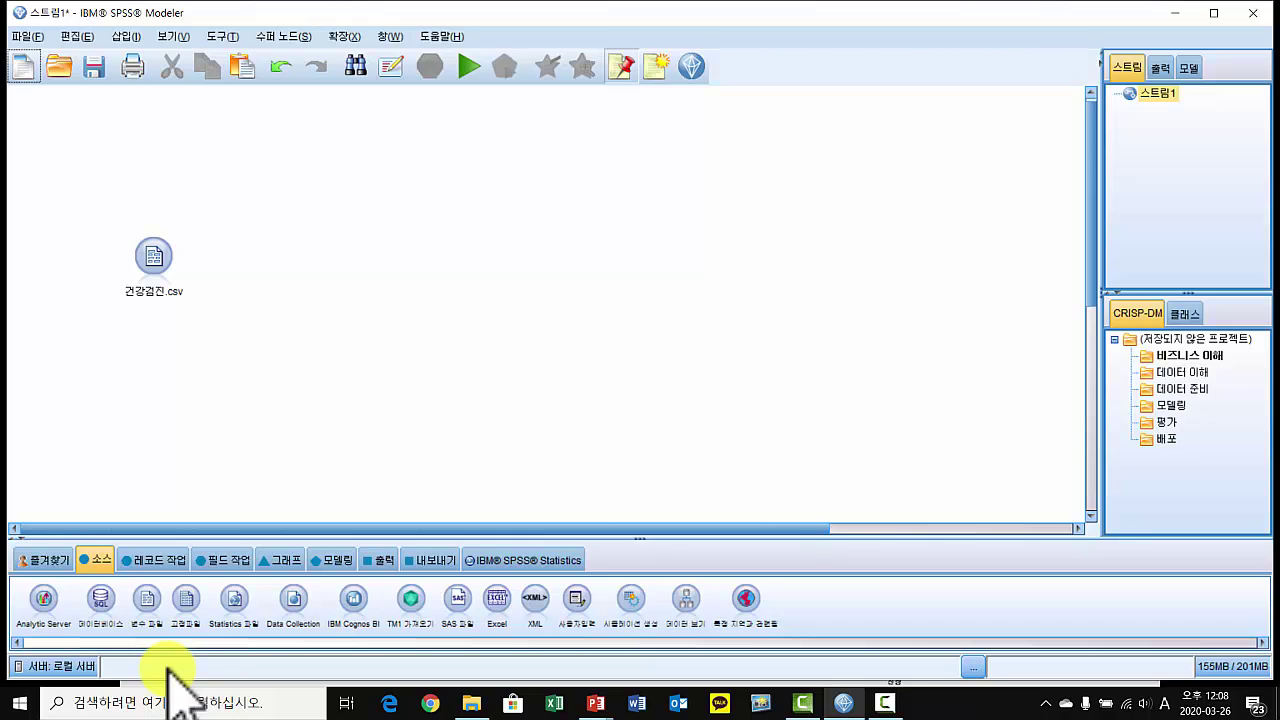
Add a 히스토그램 (histogram) graph node connected to the 건강검진.csv source node.
{"action": "left_click", "coordinate": [158, 254]}
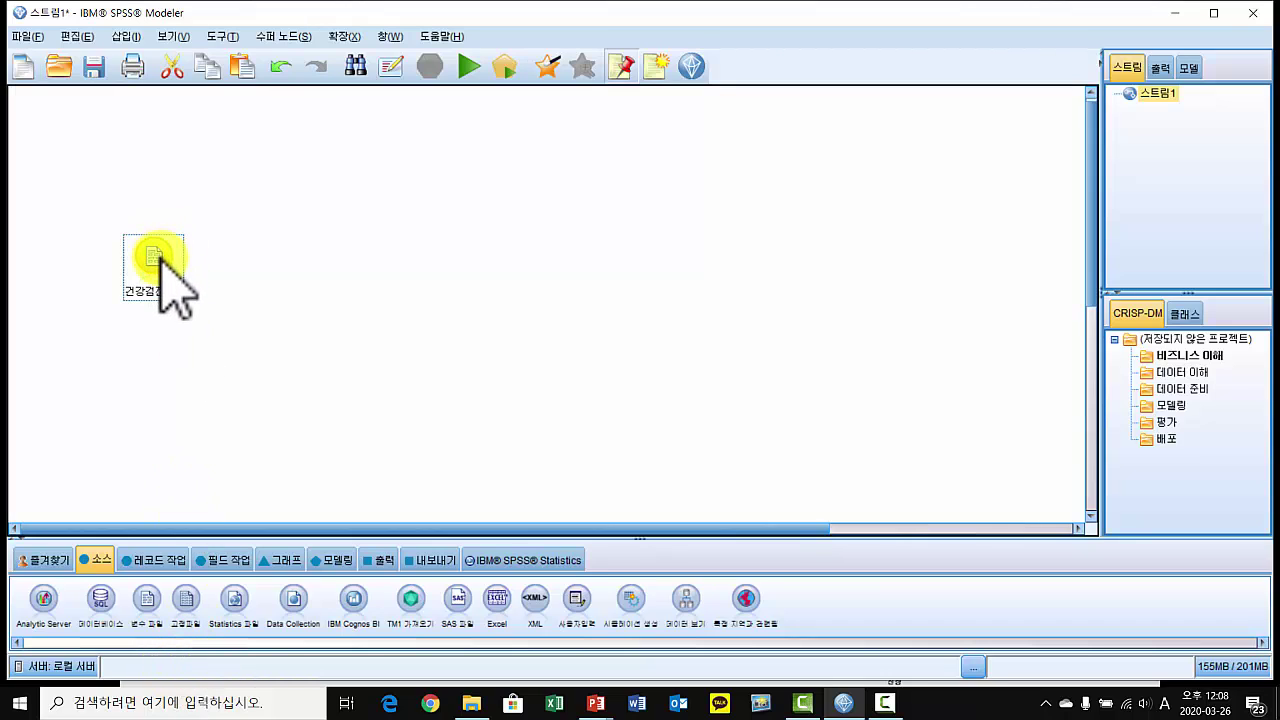
{"action": "left_click", "coordinate": [296, 558]}
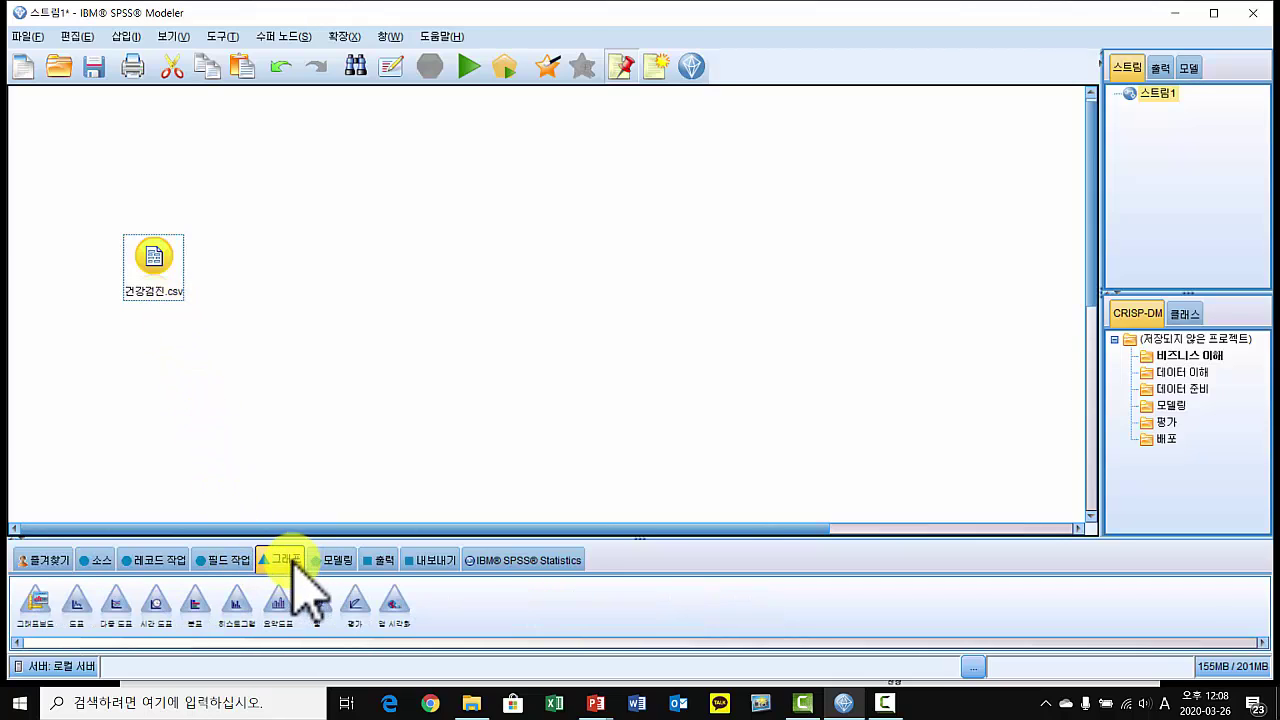
{"action": "double_click", "coordinate": [240, 598]}
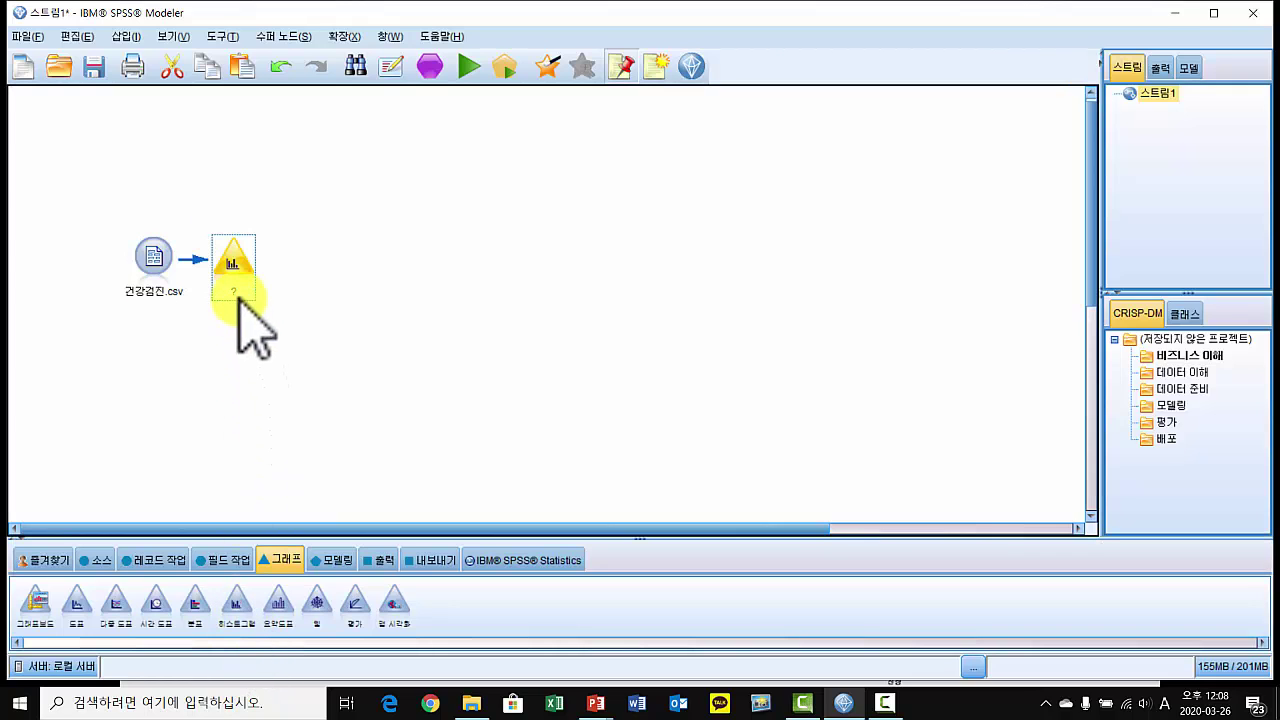
Set the histogram's field to 신장 with 성별 as the color overlay, run it, and close the resulting graph.
{"action": "double_click", "coordinate": [234, 264]}
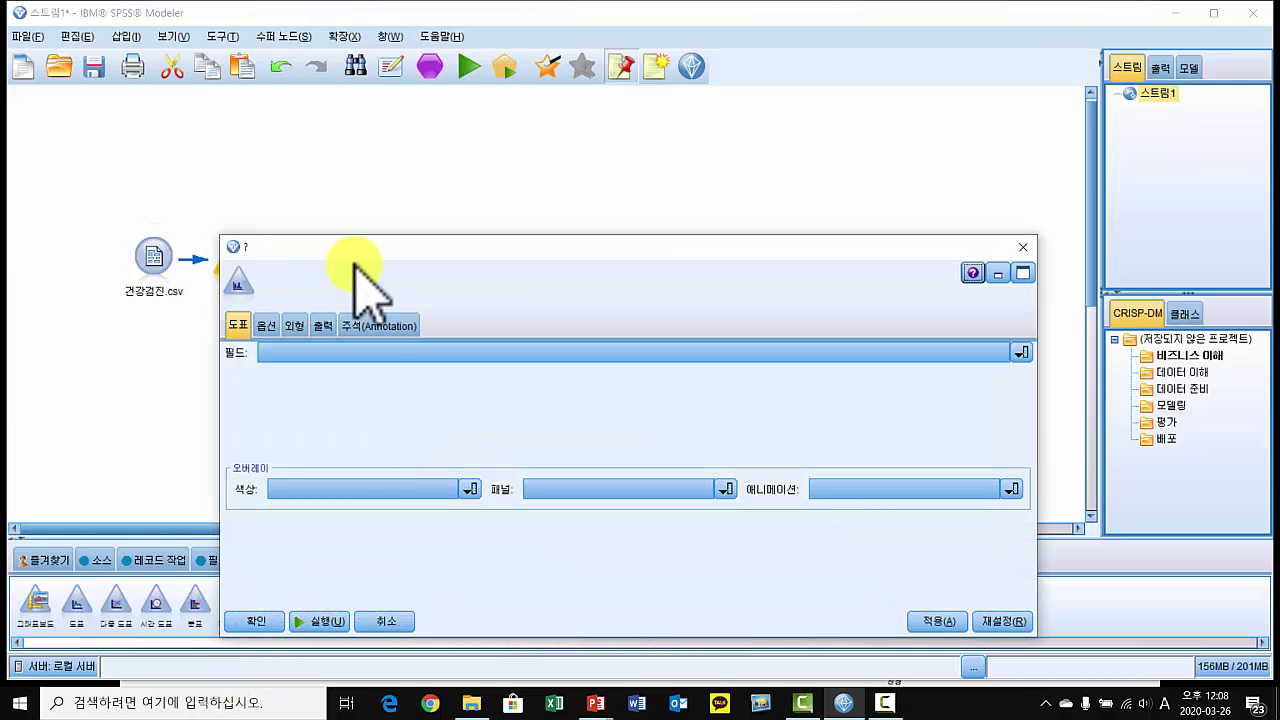
{"action": "left_click_drag", "start_coordinate": [403, 240], "coordinate": [521, 138]}
{"action": "left_click", "coordinate": [492, 245]}
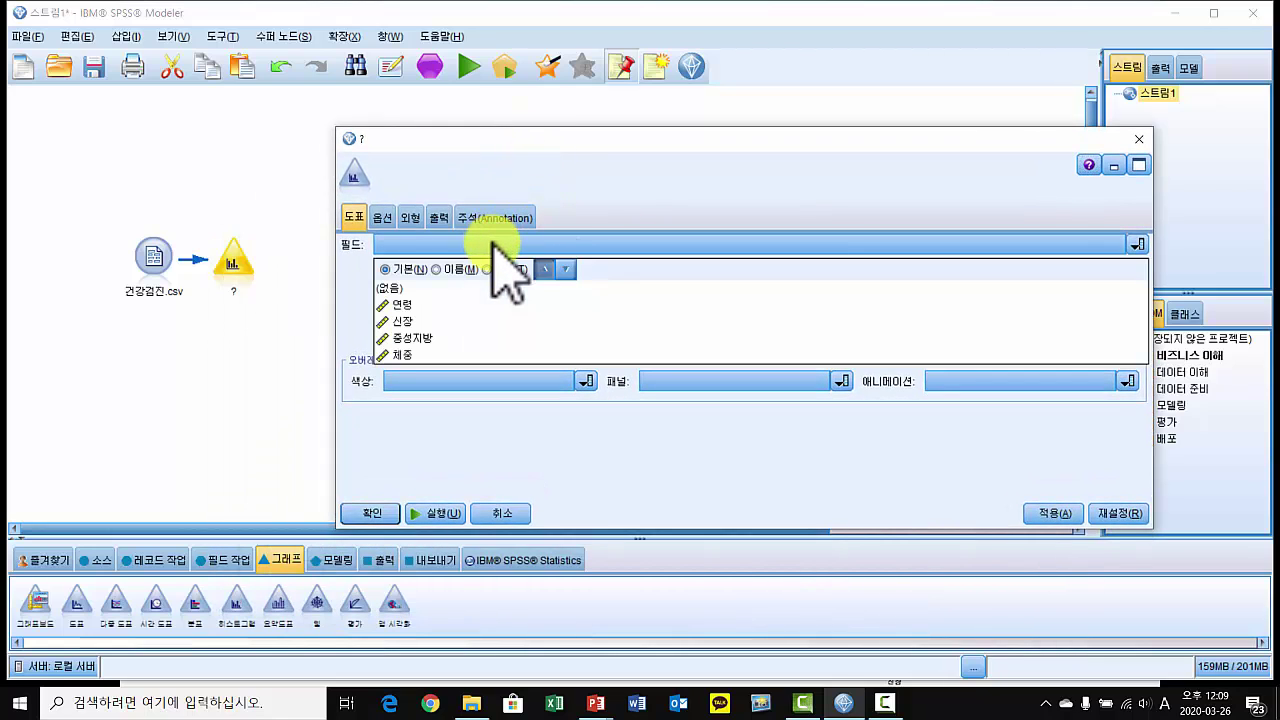
{"action": "left_click", "coordinate": [410, 322]}
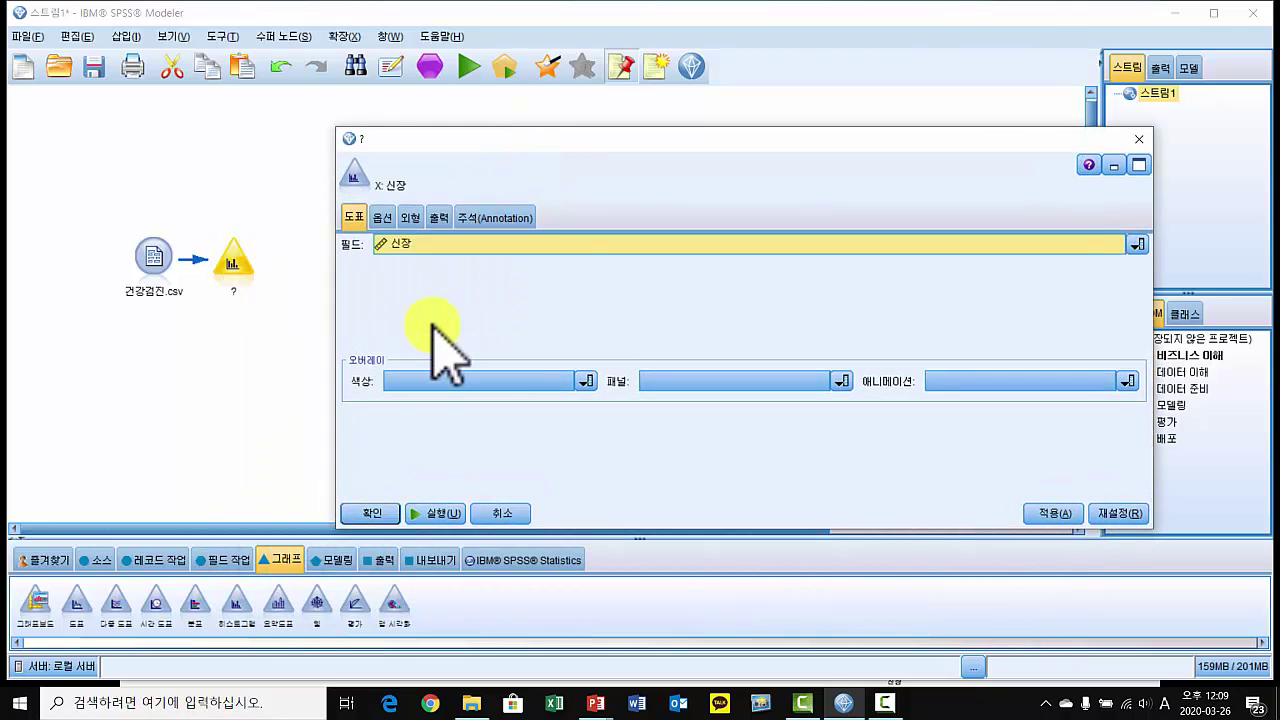
{"action": "left_click", "coordinate": [584, 381]}
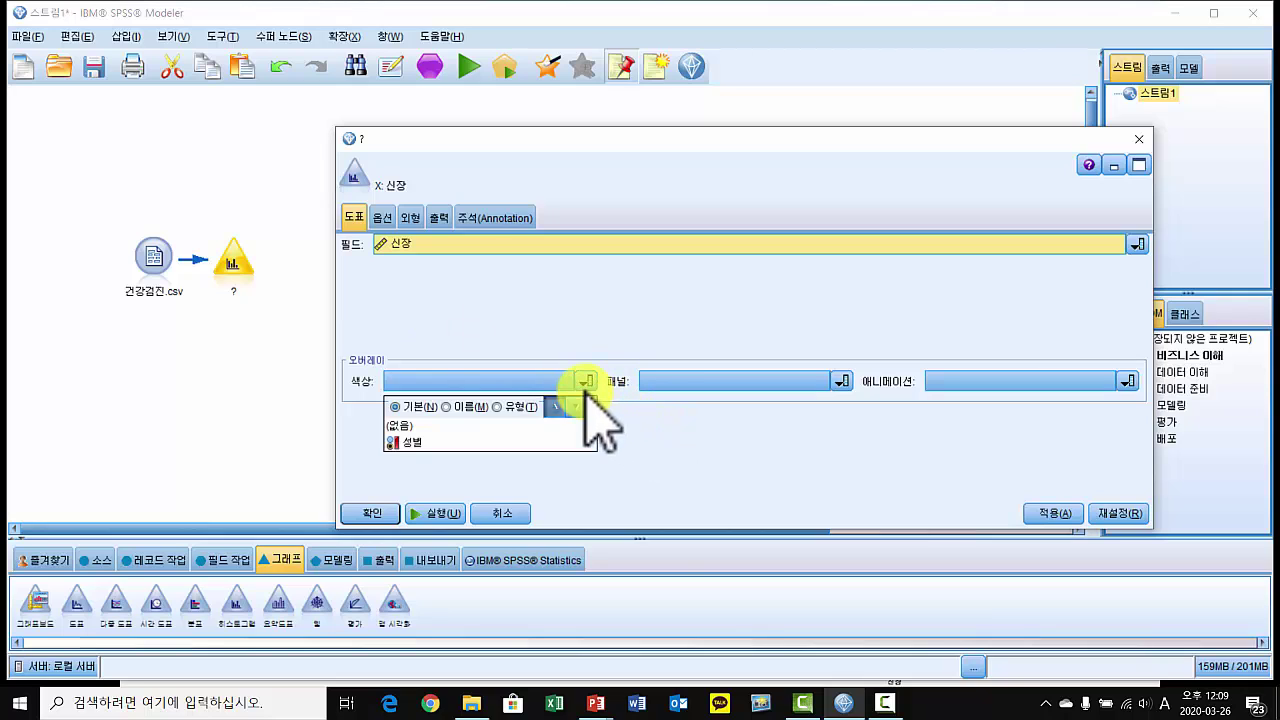
{"action": "left_click", "coordinate": [412, 441]}
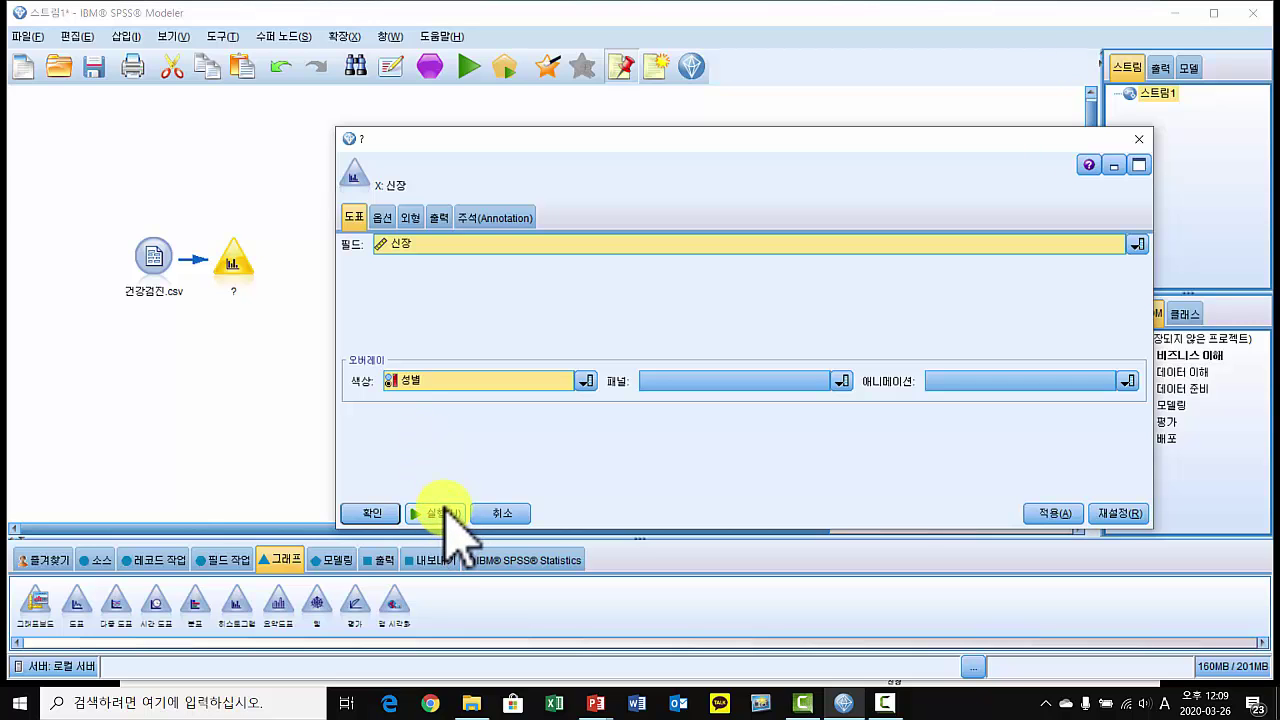
{"action": "left_click", "coordinate": [447, 507]}
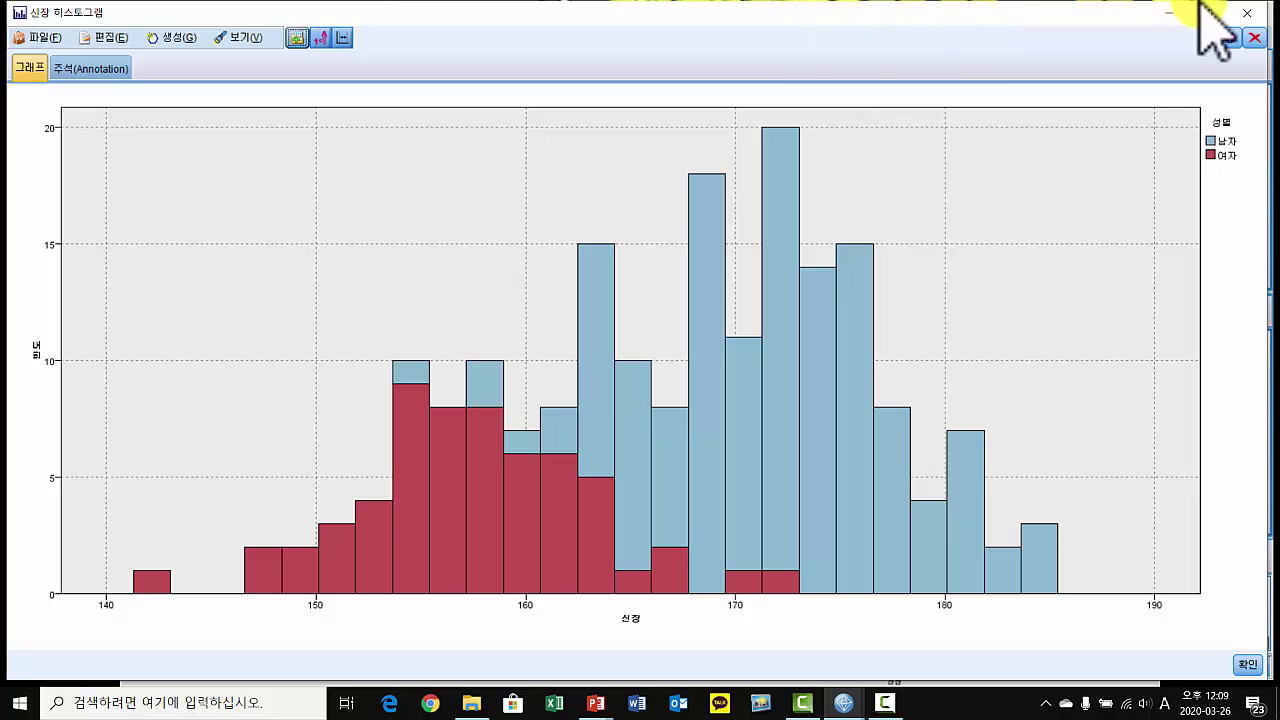
{"action": "left_click", "coordinate": [1248, 10]}
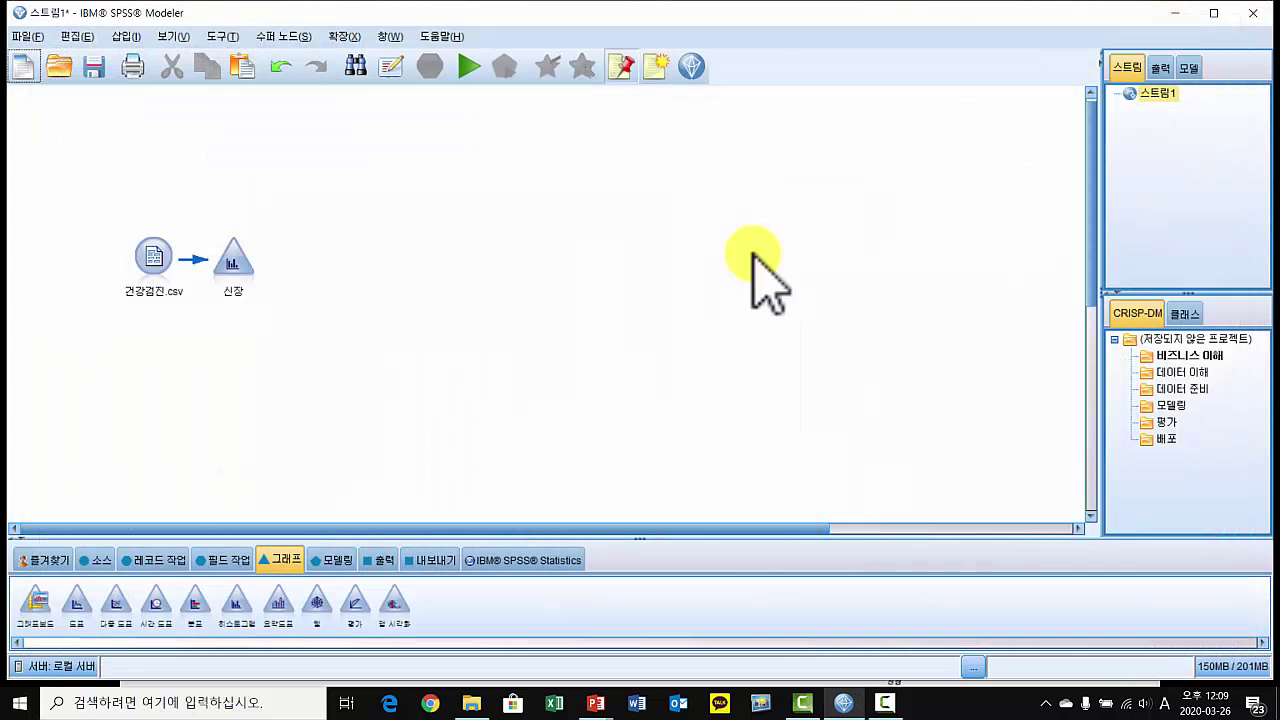
Enable normalization by color (색상별 정규화) for the 신장 histogram and run it again.
{"action": "left_click", "coordinate": [236, 264]}
{"action": "double_click", "coordinate": [236, 264]}
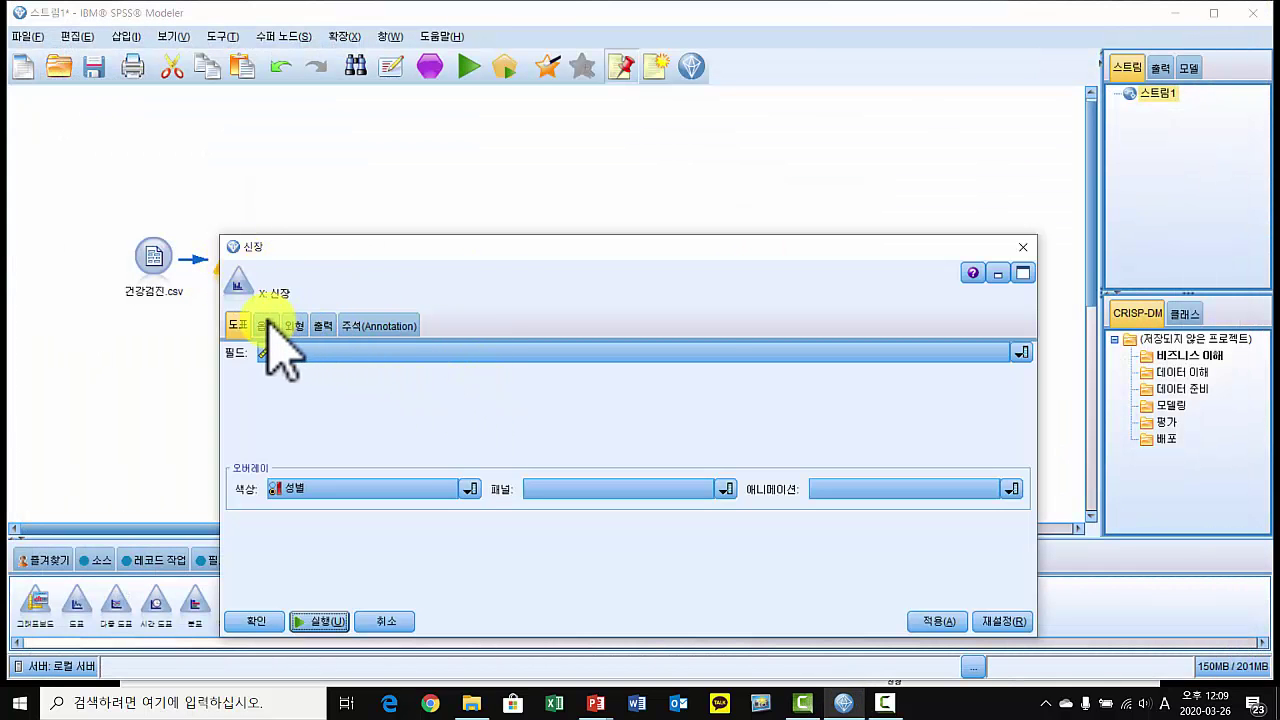
{"action": "left_click", "coordinate": [267, 325]}
{"action": "left_click", "coordinate": [266, 455]}
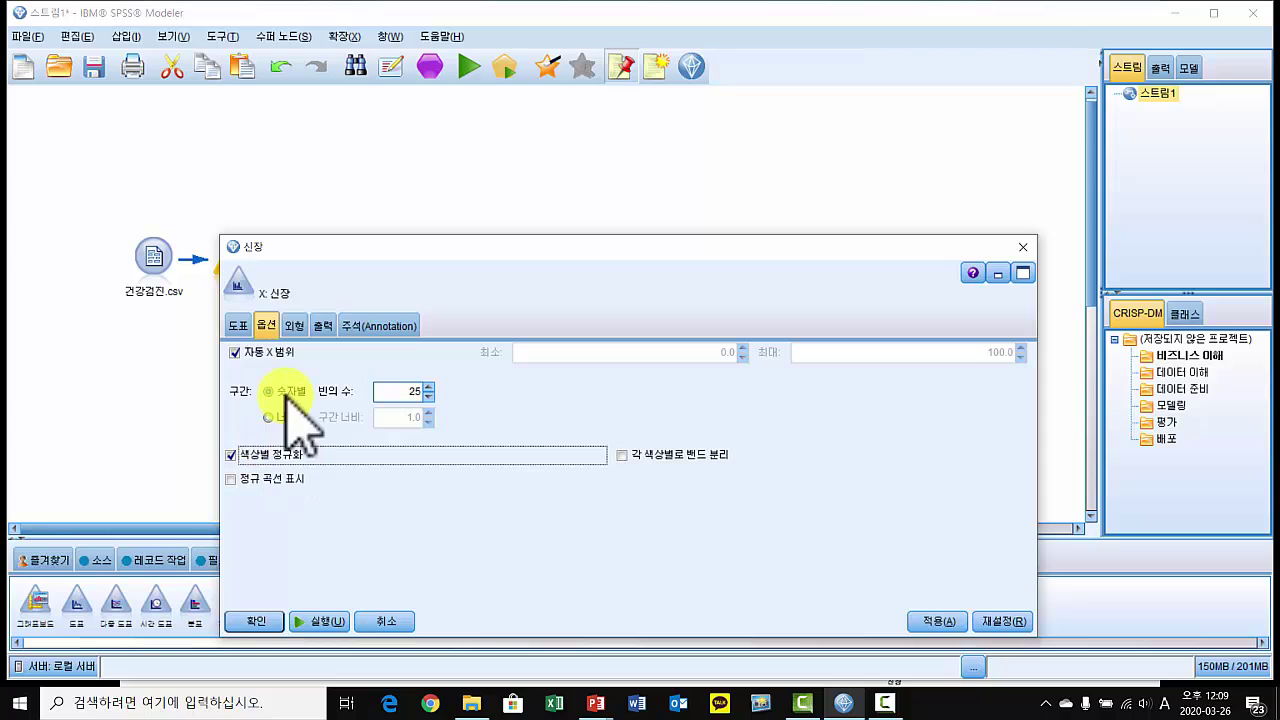
{"action": "left_click", "coordinate": [336, 621]}
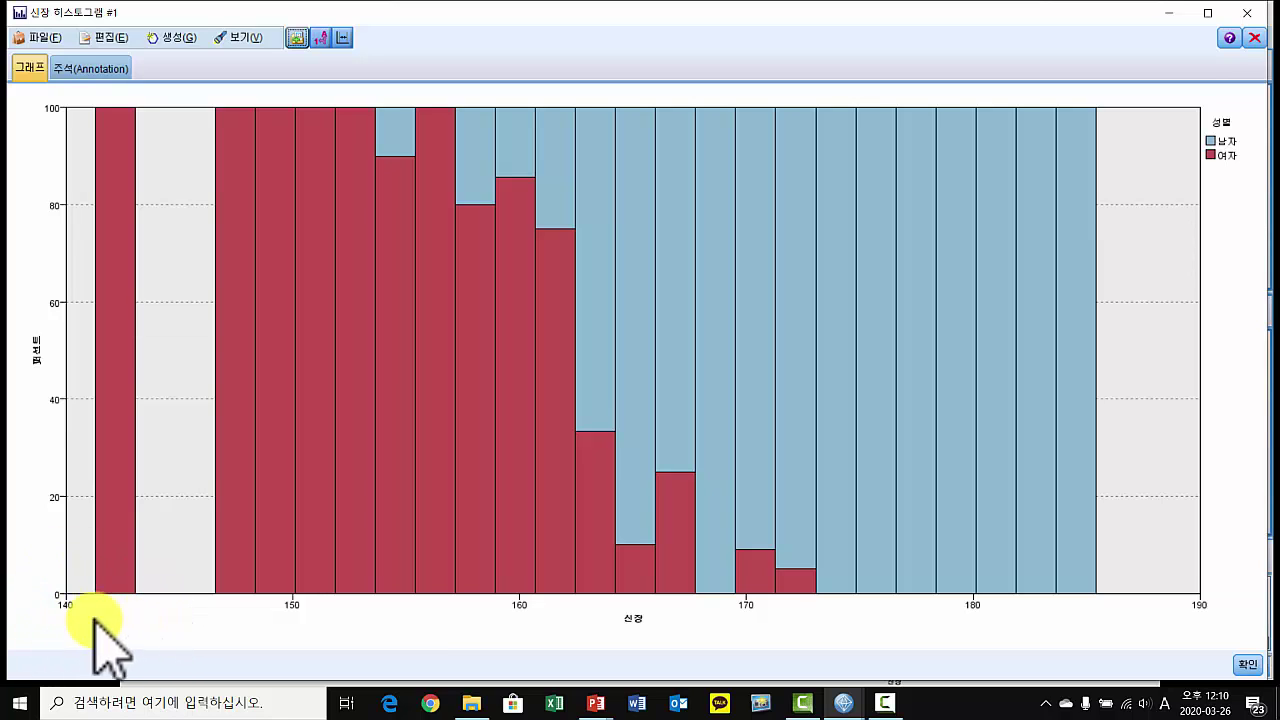
Examine how the proportions of 남자 and 여자 change across the height range in the normalized histogram.
{"action": "mouse_move", "coordinate": [126, 588]}
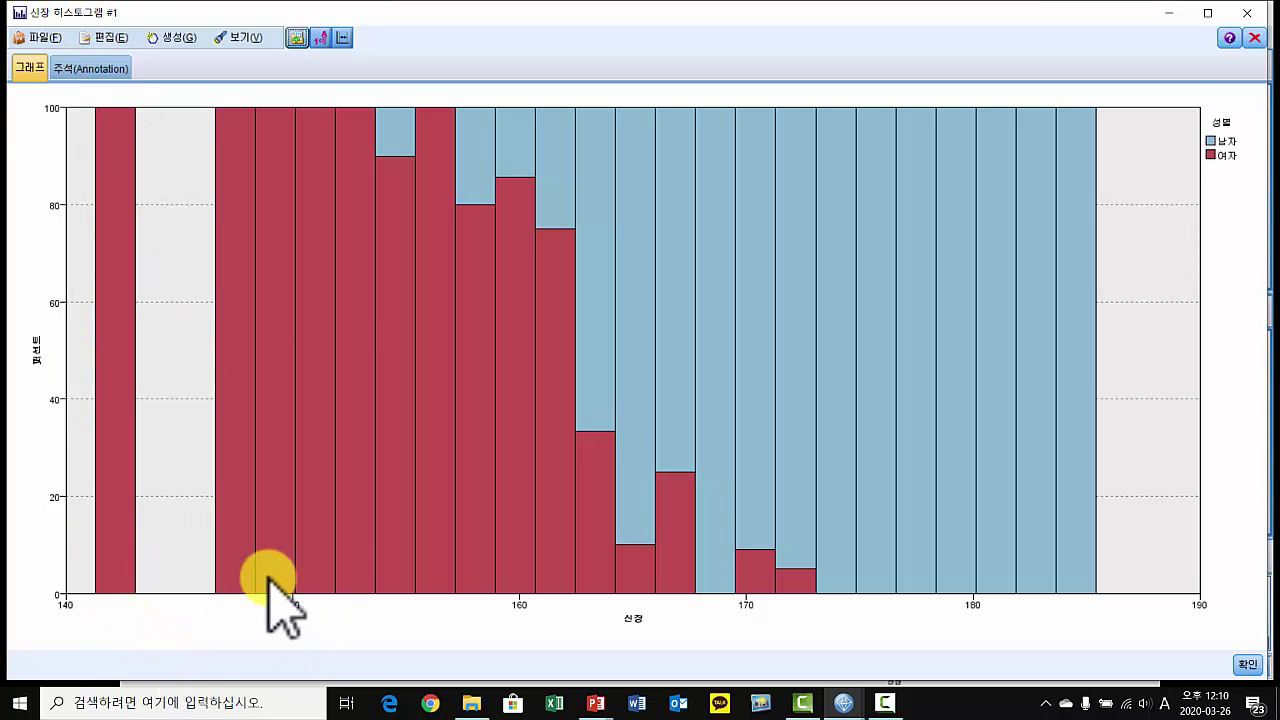
{"action": "mouse_move", "coordinate": [279, 88]}
{"action": "mouse_move", "coordinate": [390, 588]}
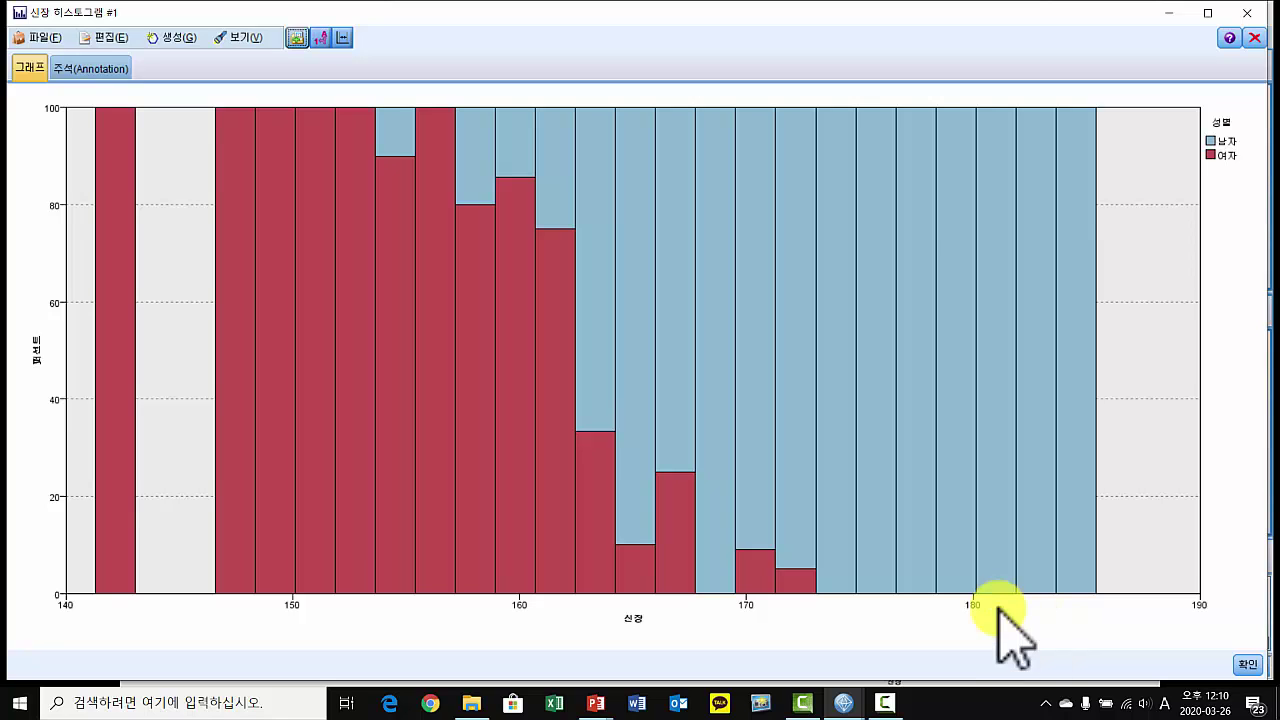
{"action": "mouse_move", "coordinate": [648, 342]}
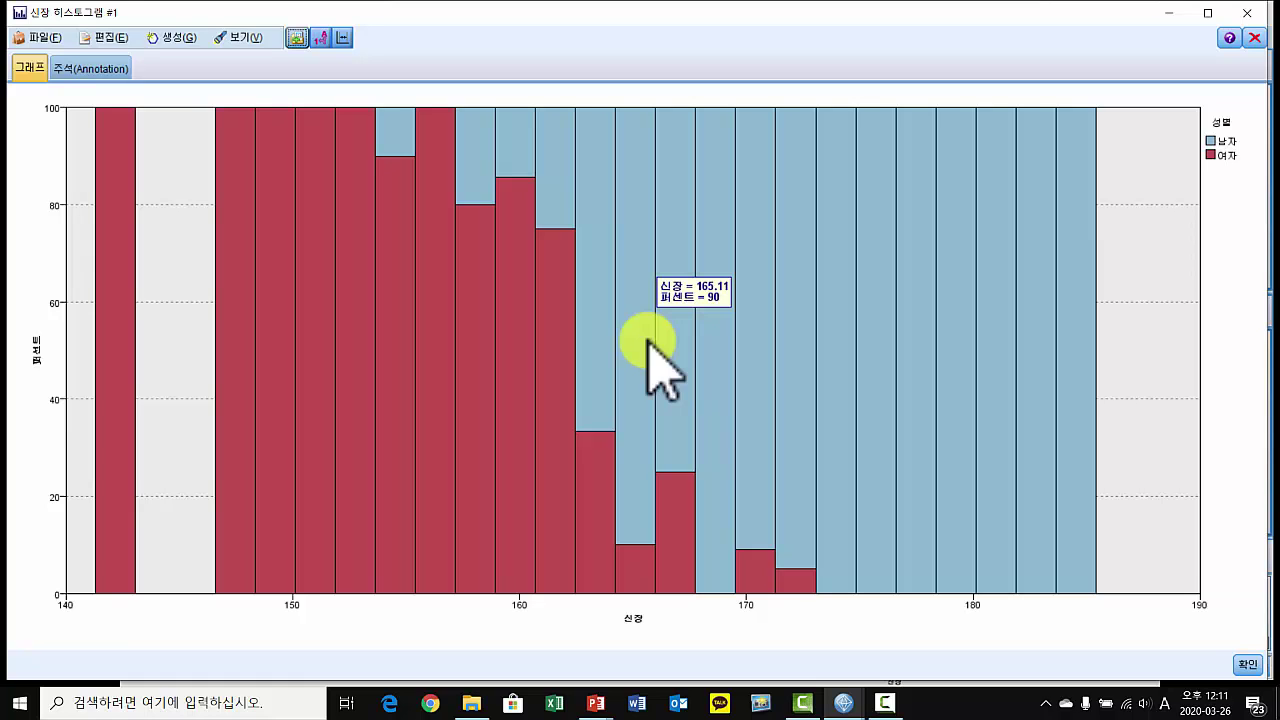
Return from the histogram output to the 스트림1 stream canvas in SPSS Modeler.
{"action": "key", "text": "alt+Tab"}
{"action": "key", "text": "alt+Tab"}
{"action": "key", "text": "alt+Tab"}
{"action": "key", "text": "alt+Tab"}
{"action": "key", "text": "alt+Tab"}
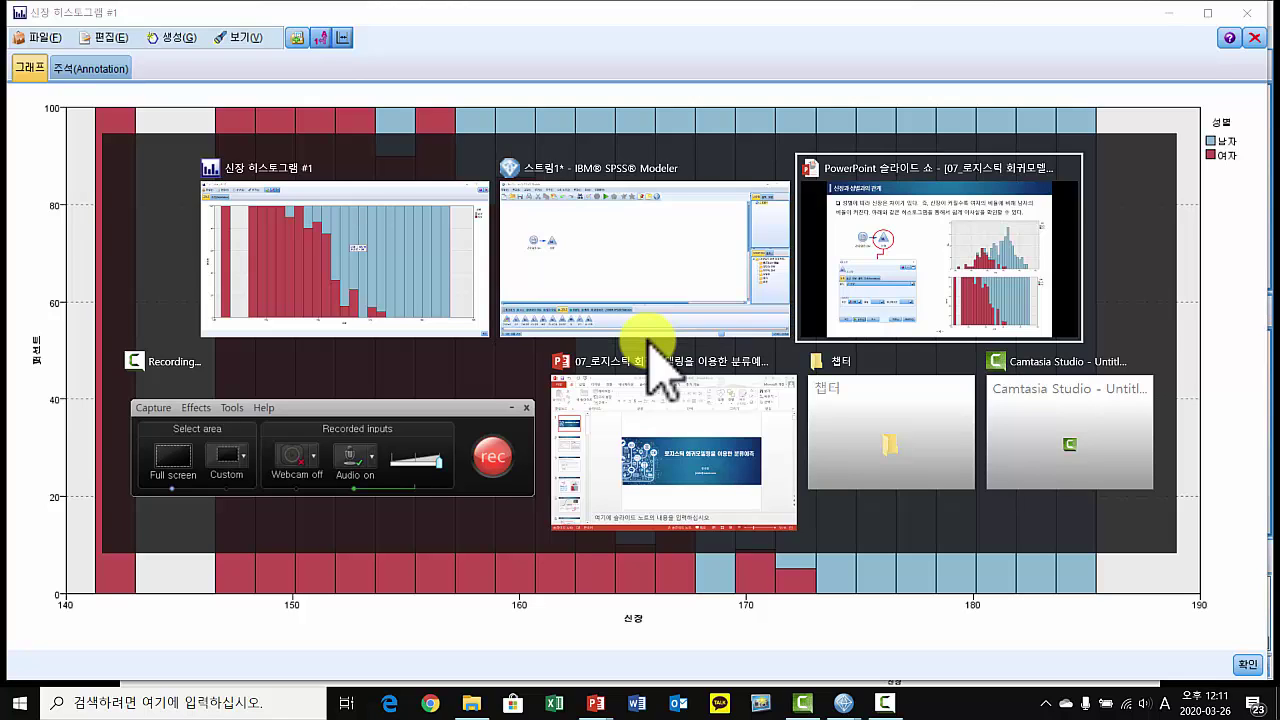
{"action": "key", "text": "alt+Tab"}
{"action": "key", "text": "alt+Tab"}
{"action": "key", "text": "alt+Tab"}
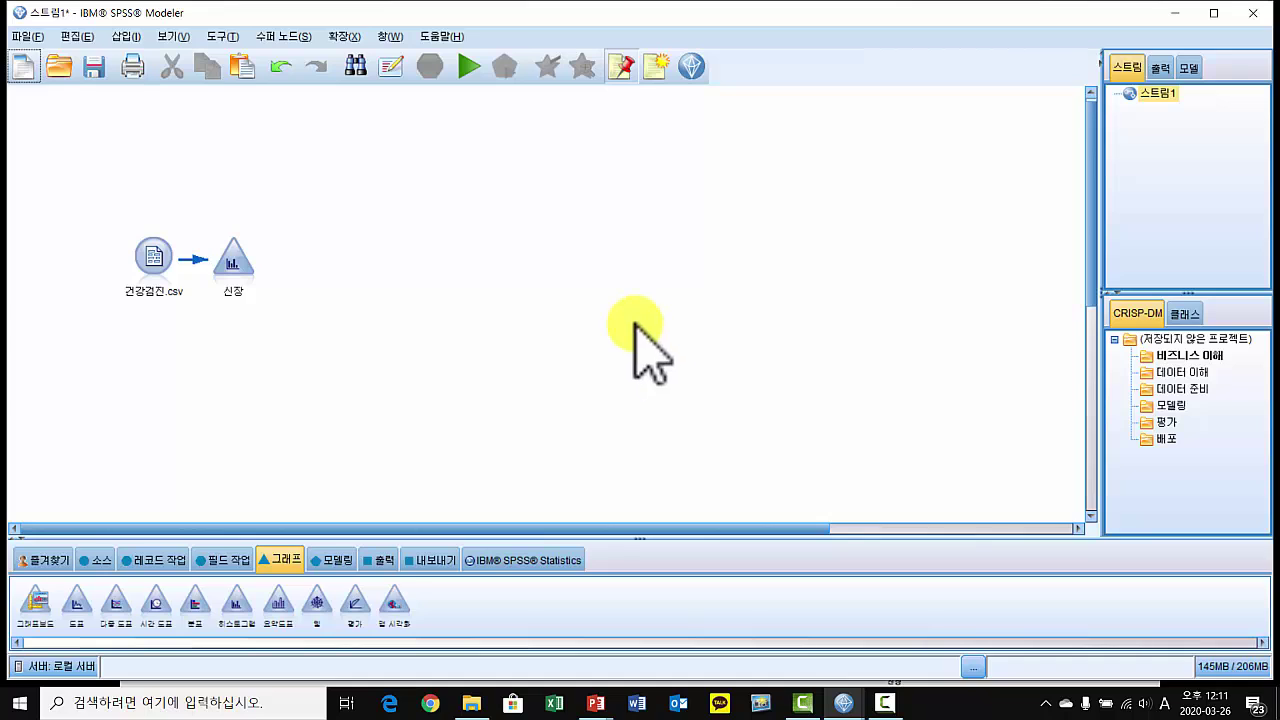
Move the 신장 histogram node below the source node and connect a new 유형 (Type) node to 건강검진.csv.
{"action": "left_click_drag", "start_coordinate": [228, 270], "coordinate": [130, 392]}
{"action": "left_click", "coordinate": [152, 262]}
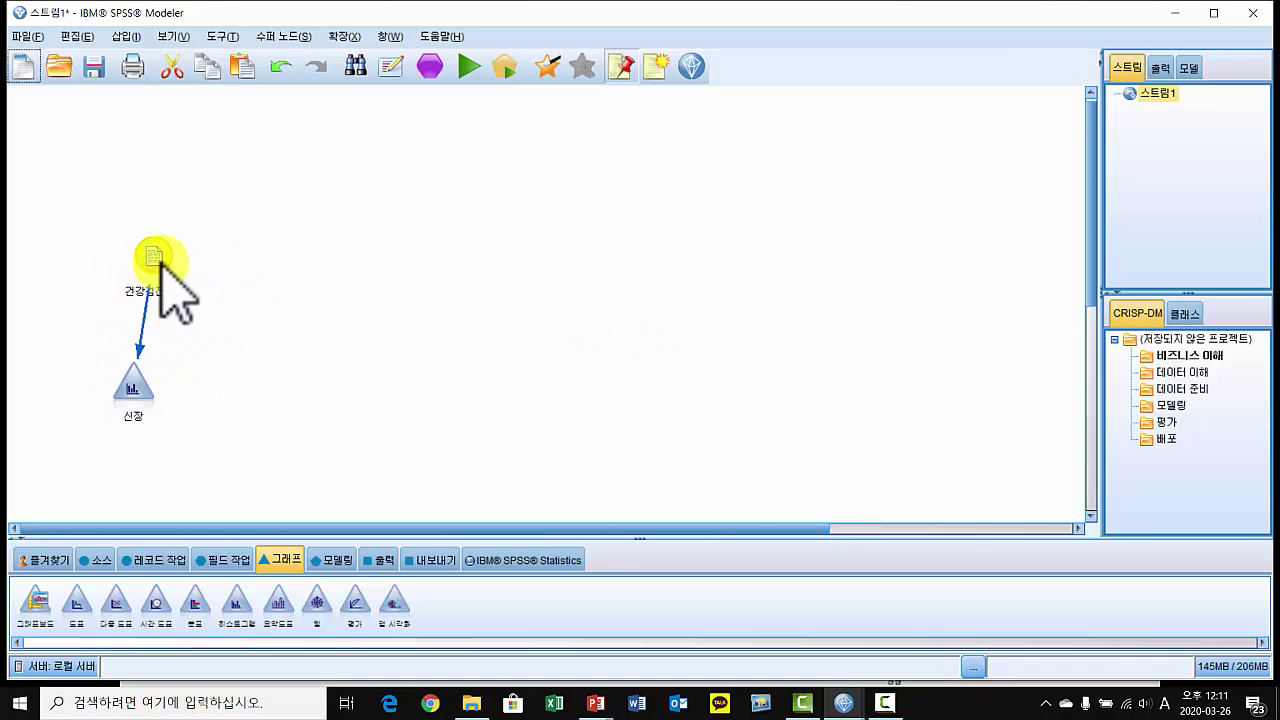
{"action": "left_click", "coordinate": [238, 560]}
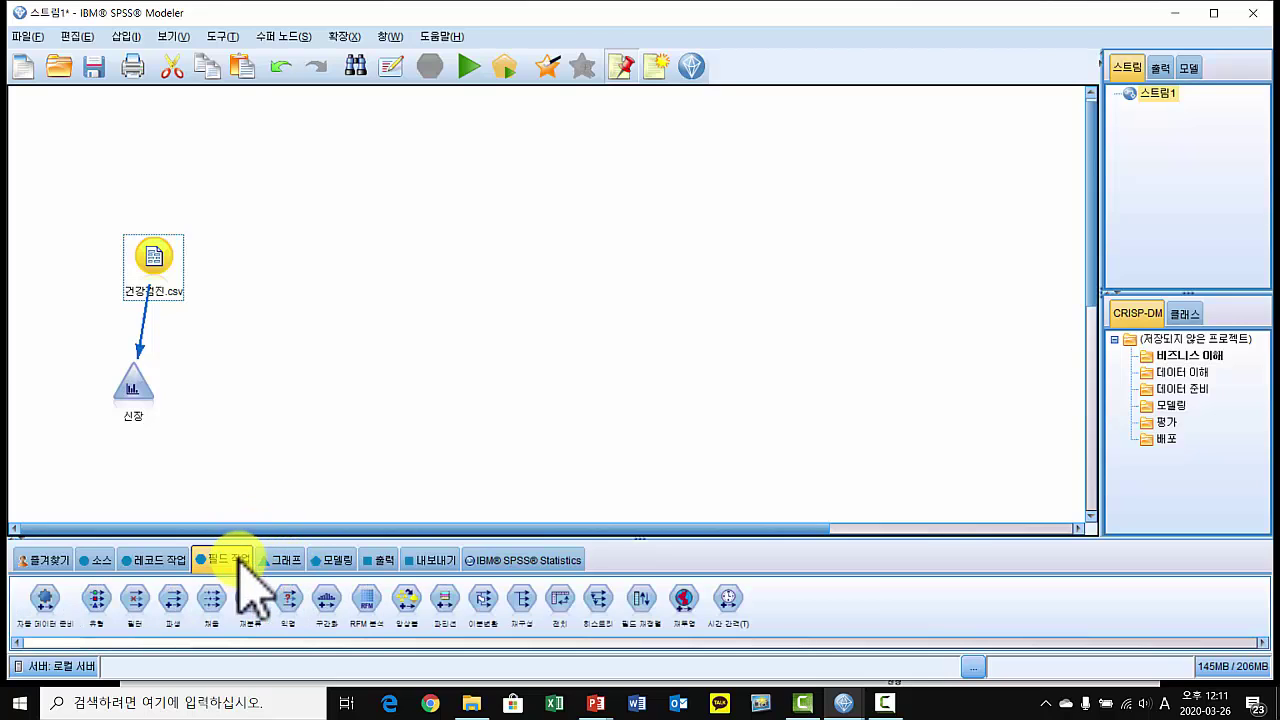
{"action": "left_click", "coordinate": [100, 598]}
{"action": "double_click", "coordinate": [100, 598]}
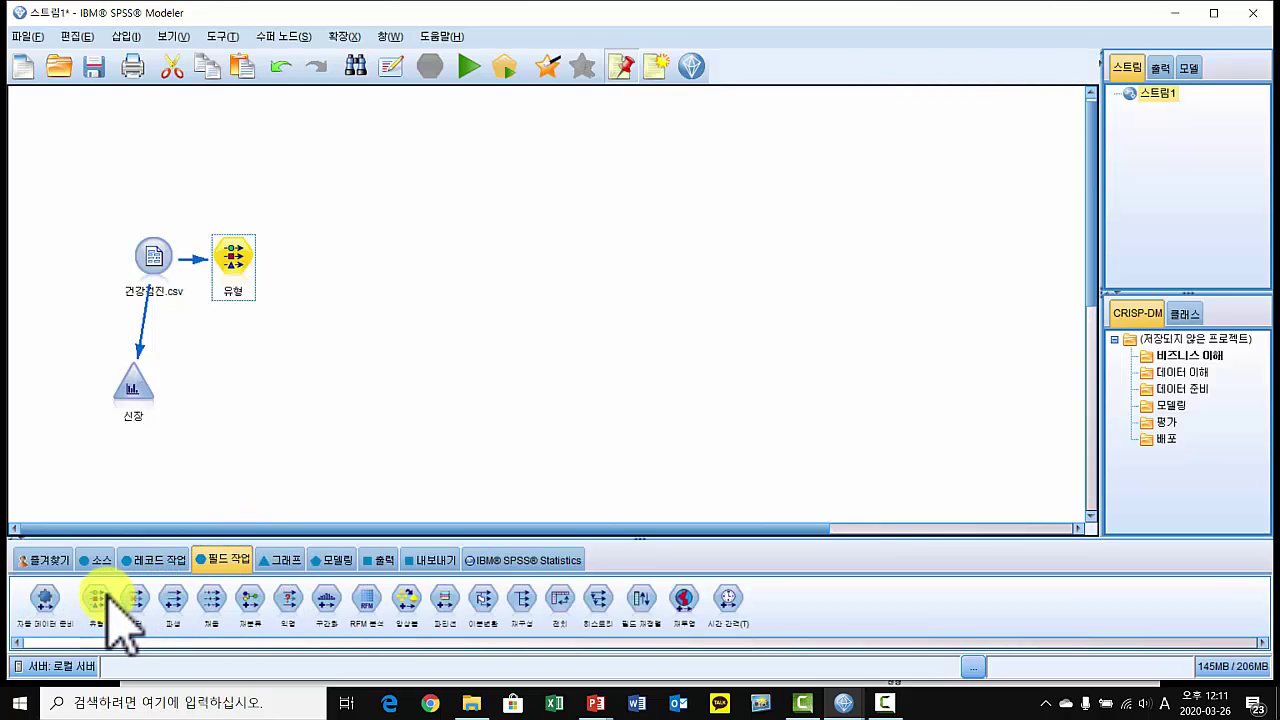
In the 유형 node, set the role of 성별 to 목표 and the roles of 연령, 중성지방 and 체중 to 없음.
{"action": "double_click", "coordinate": [250, 266]}
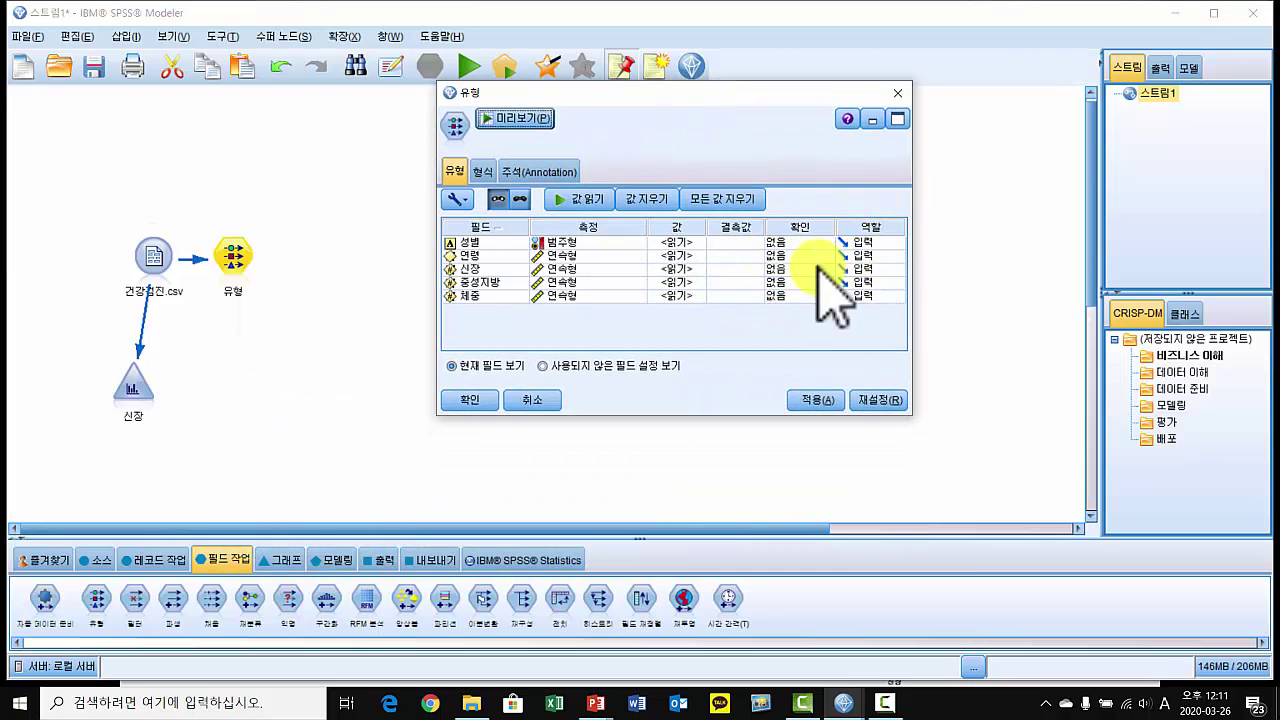
{"action": "left_click", "coordinate": [886, 242]}
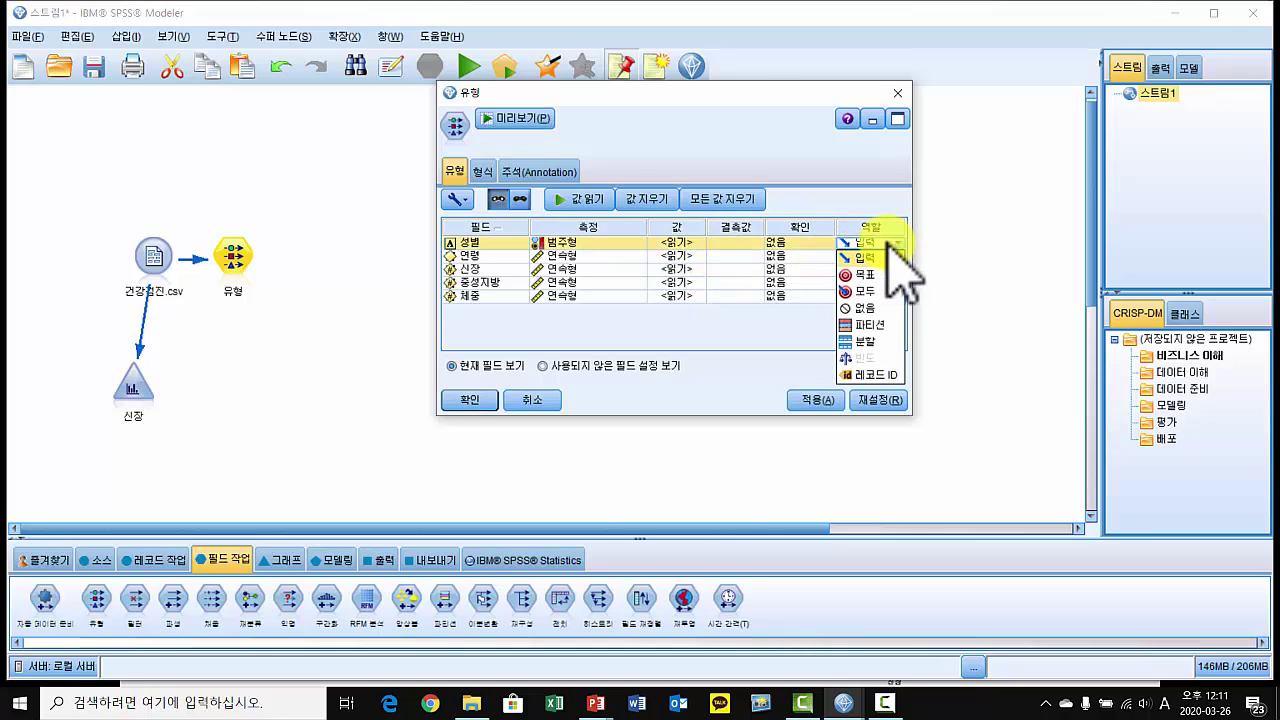
{"action": "left_click", "coordinate": [875, 276]}
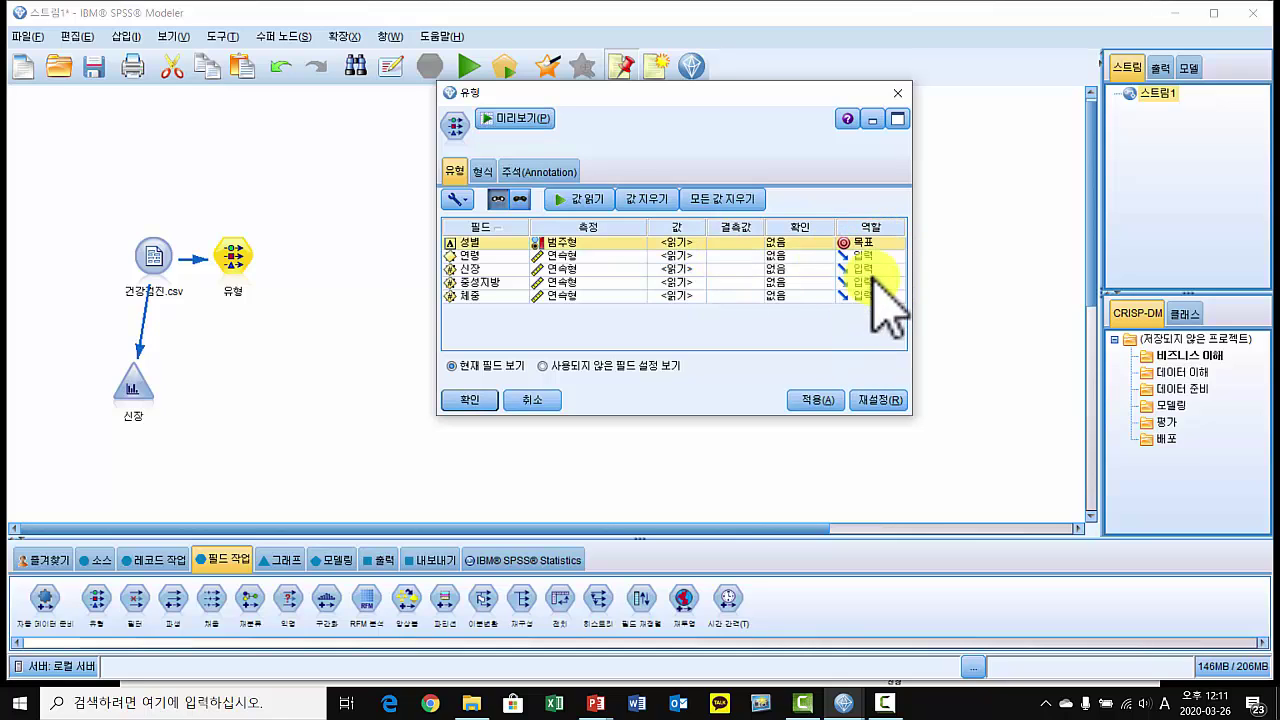
{"action": "left_click", "coordinate": [880, 256]}
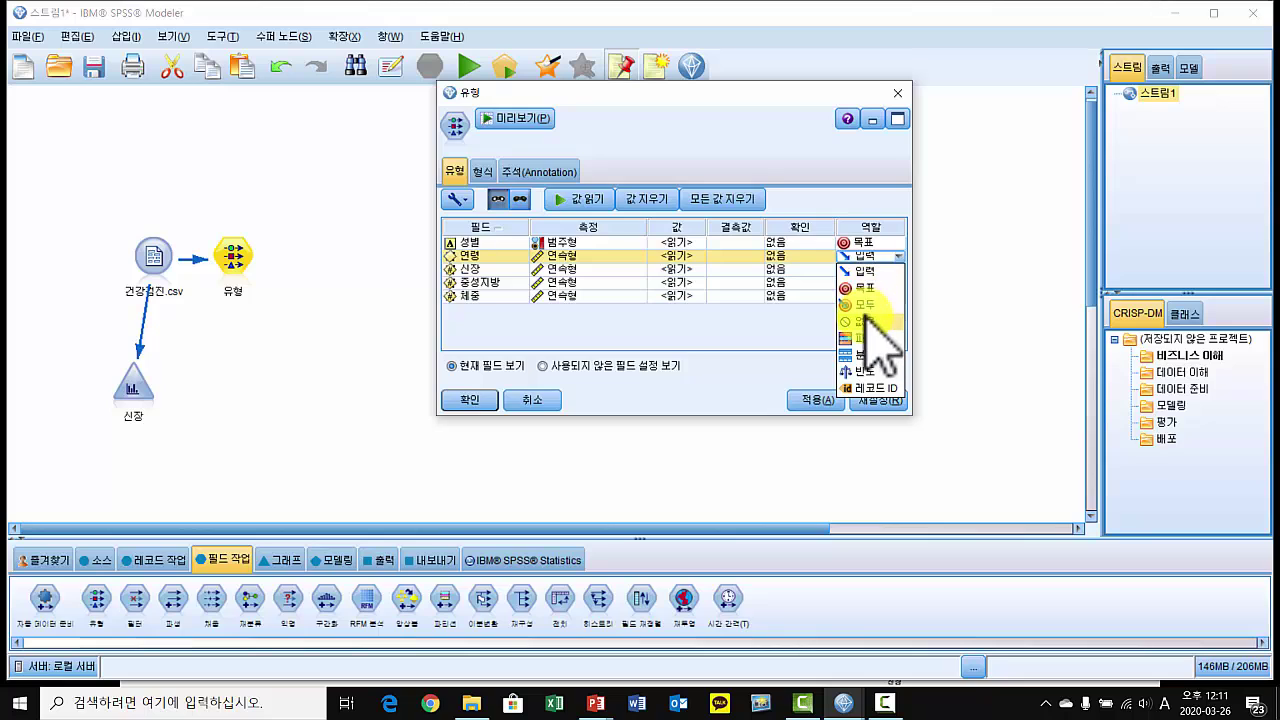
{"action": "left_click", "coordinate": [864, 321]}
{"action": "left_click", "coordinate": [876, 282]}
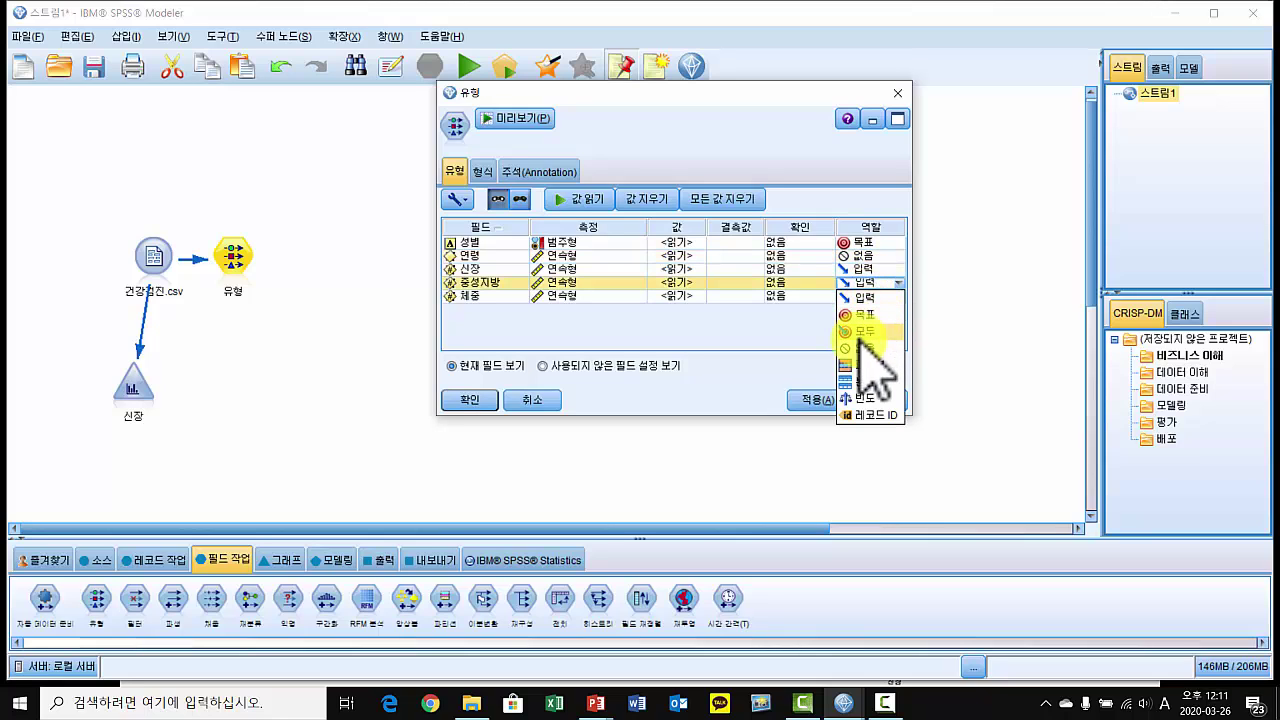
{"action": "left_click", "coordinate": [860, 361]}
{"action": "left_click", "coordinate": [872, 296]}
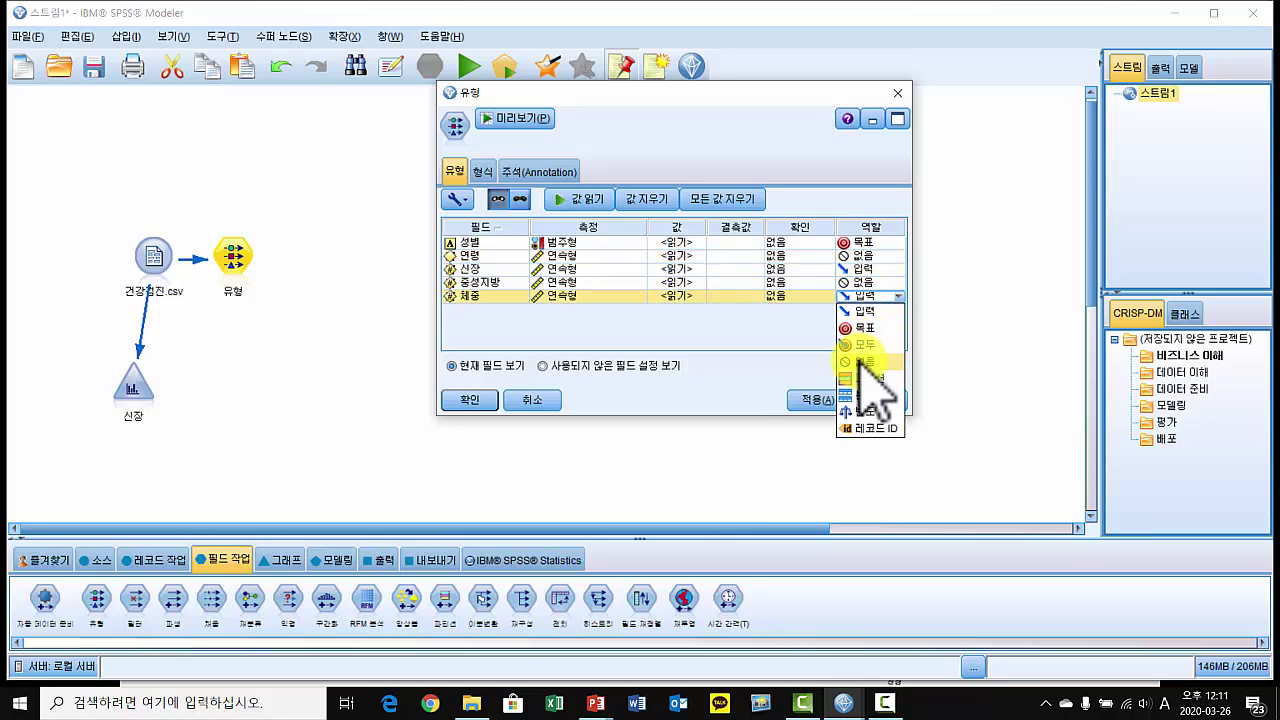
{"action": "left_click", "coordinate": [858, 361]}
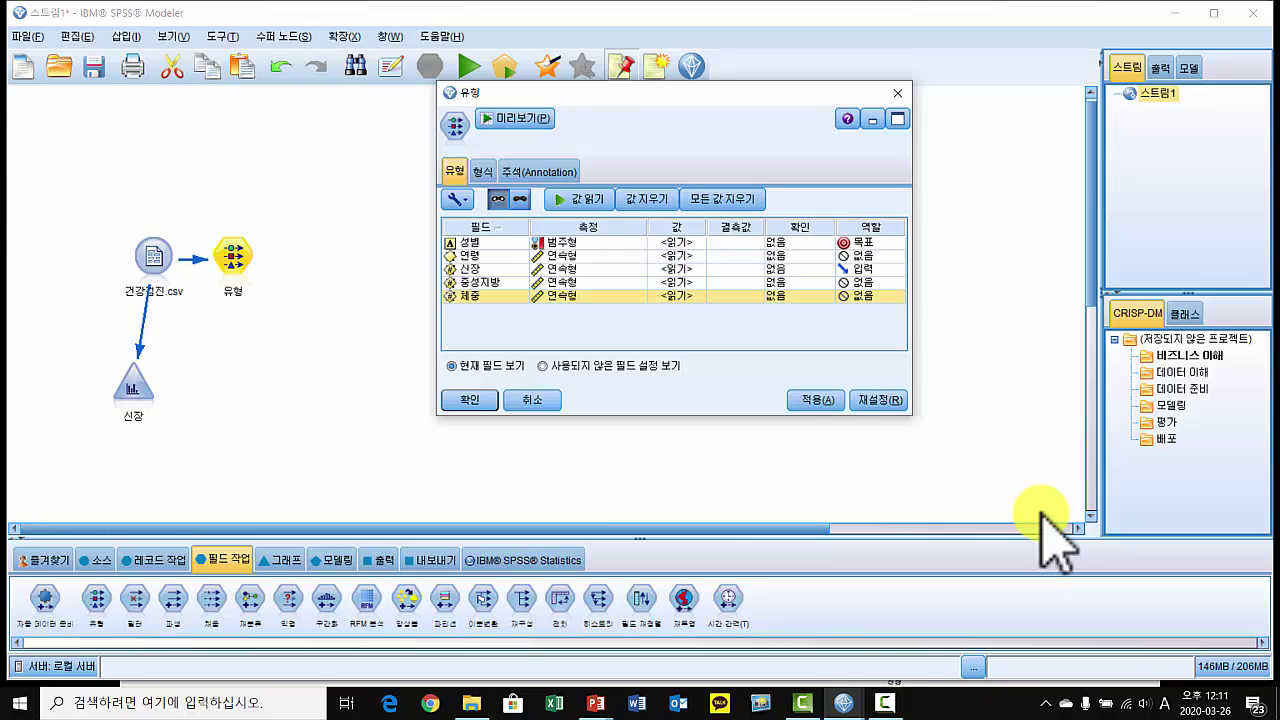
{"action": "left_click", "coordinate": [468, 400]}
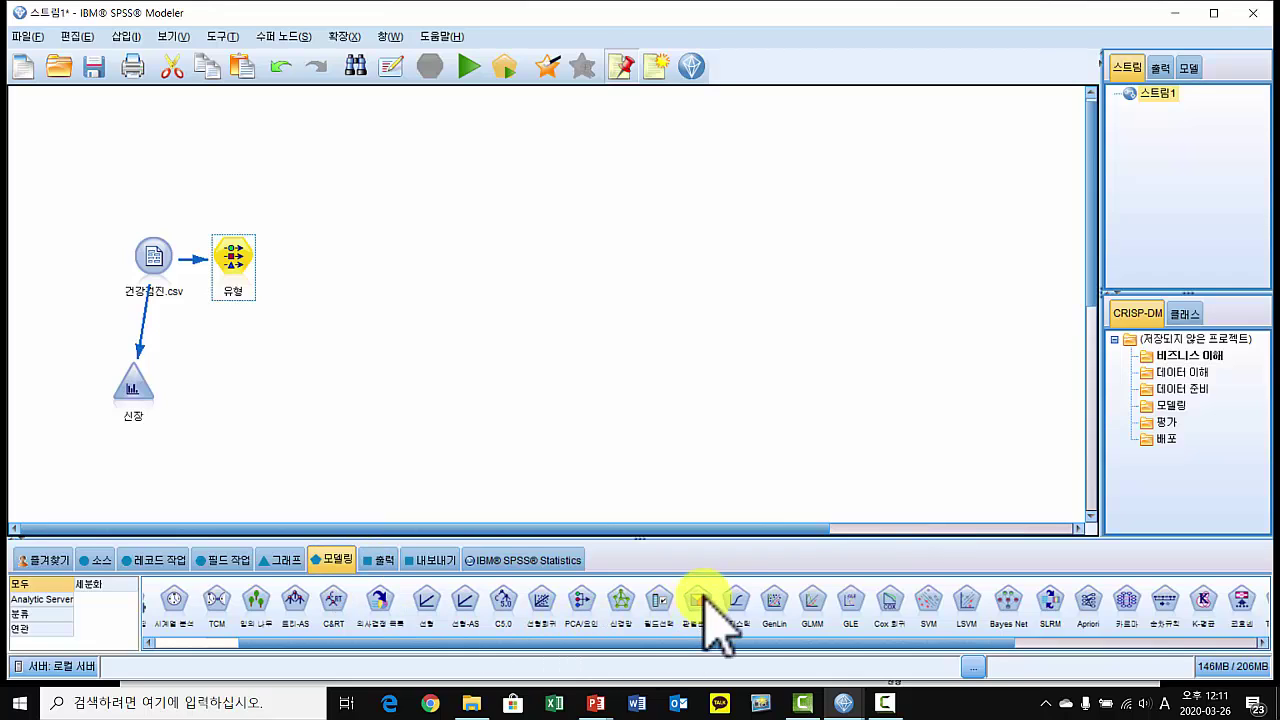
Connect a 로지스틱 (logistic regression) modeling node to the 유형 node and run it to build the model.
{"action": "left_click", "coordinate": [738, 597]}
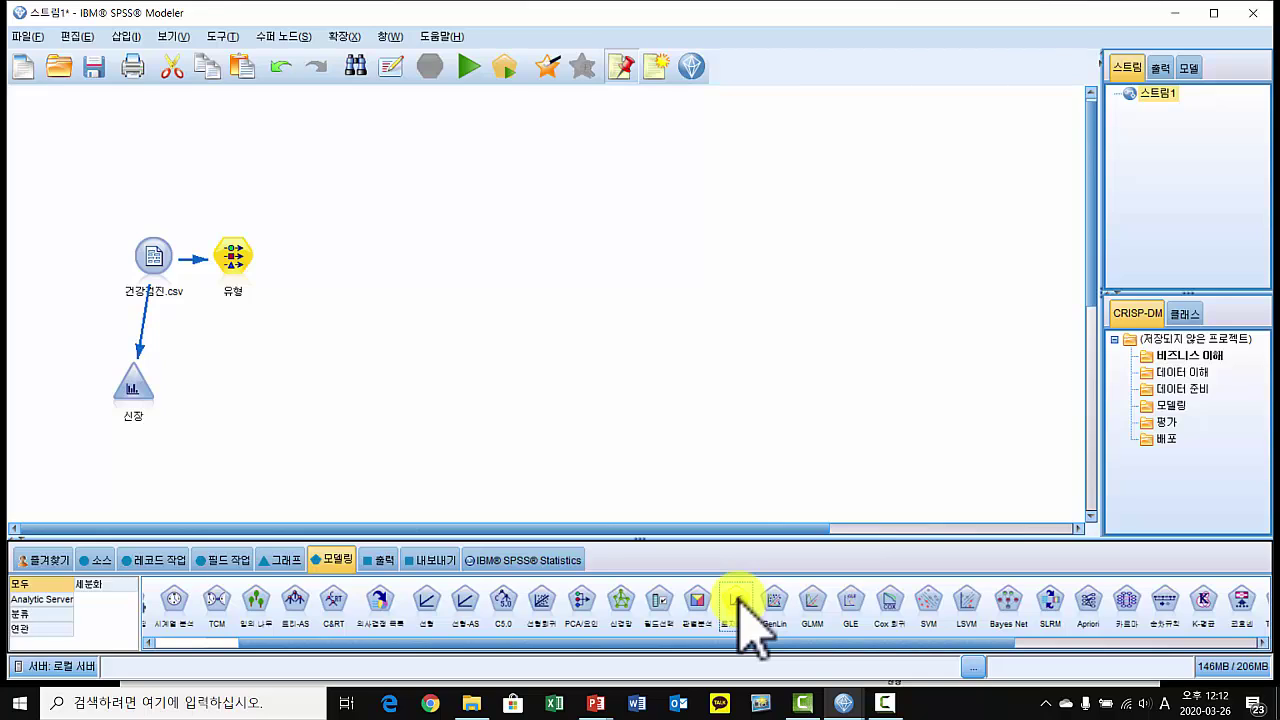
{"action": "double_click", "coordinate": [738, 597]}
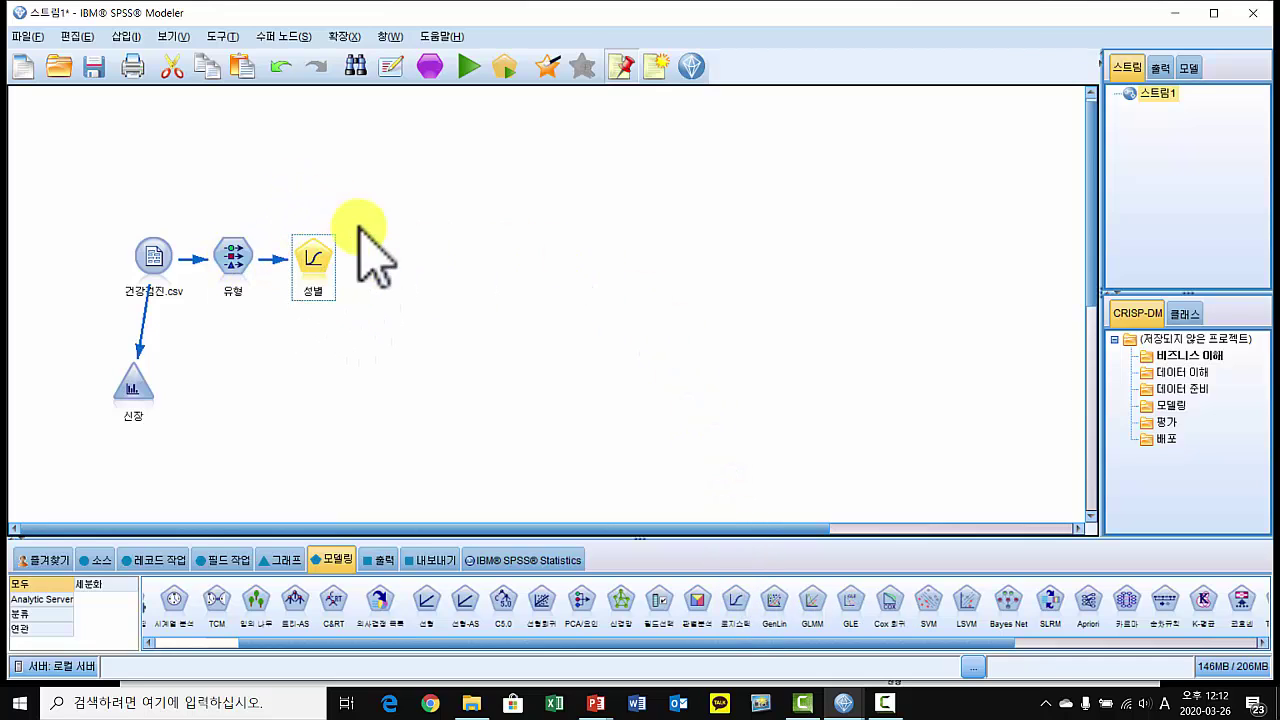
{"action": "right_click", "coordinate": [314, 256]}
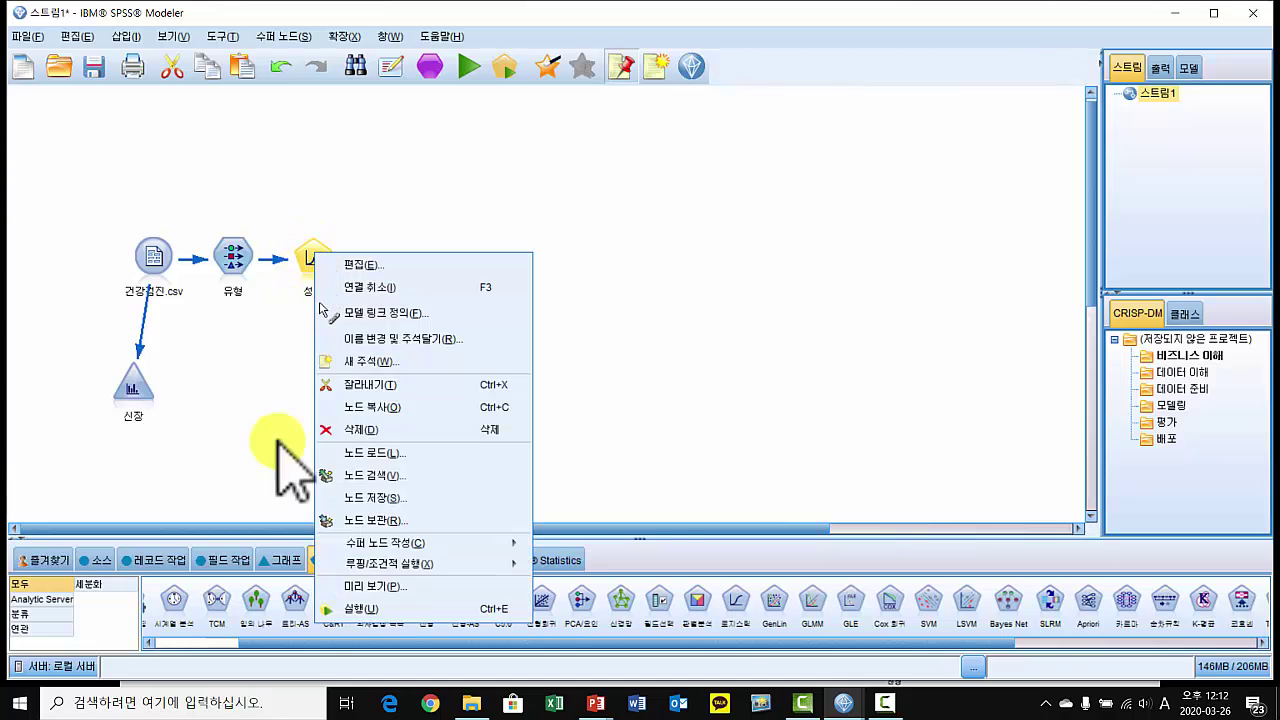
{"action": "left_click", "coordinate": [460, 608]}
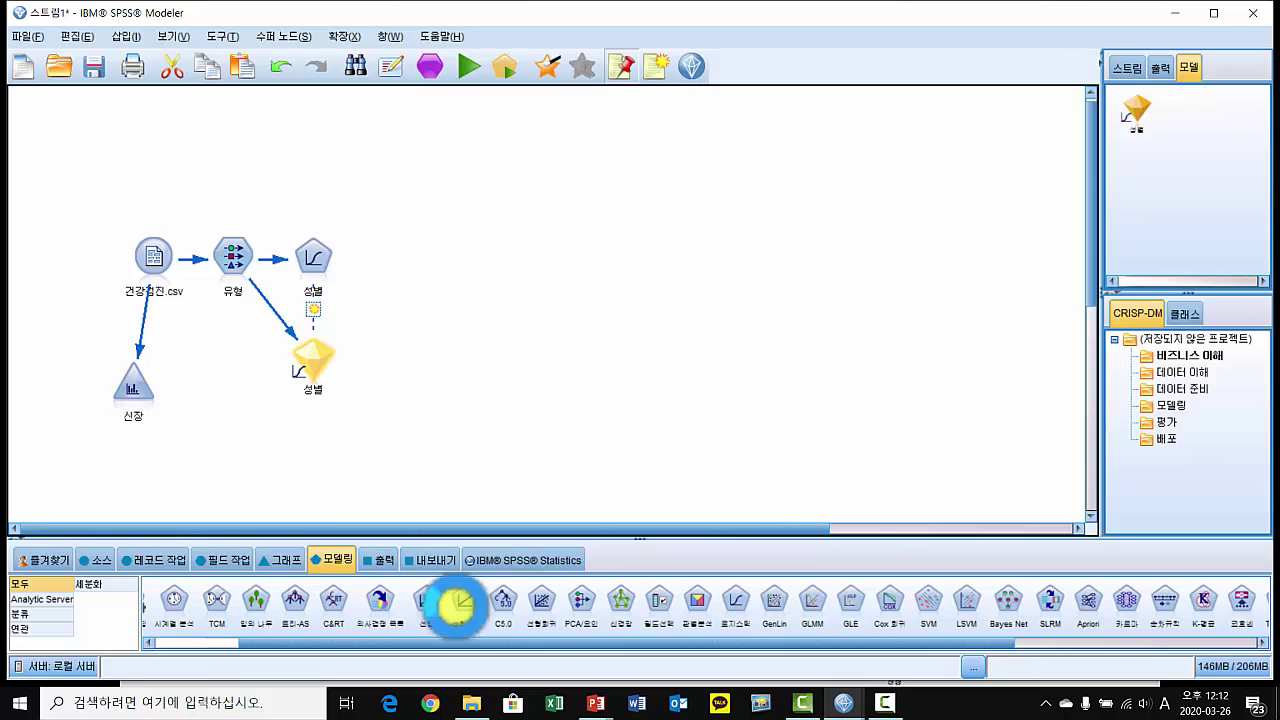
Open the 성별 model nugget and expand the 방정식 여자 and 방정식 남자 equations to read them.
{"action": "double_click", "coordinate": [314, 362]}
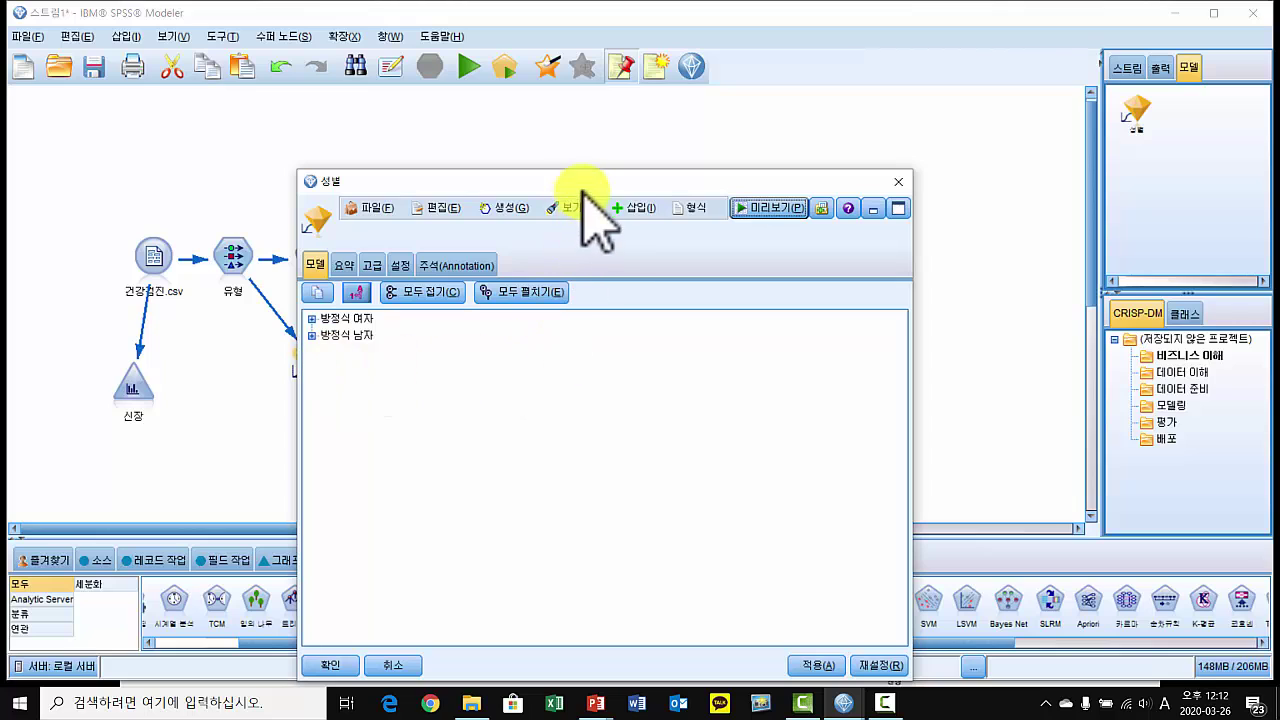
{"action": "left_click_drag", "start_coordinate": [586, 180], "coordinate": [772, 68]}
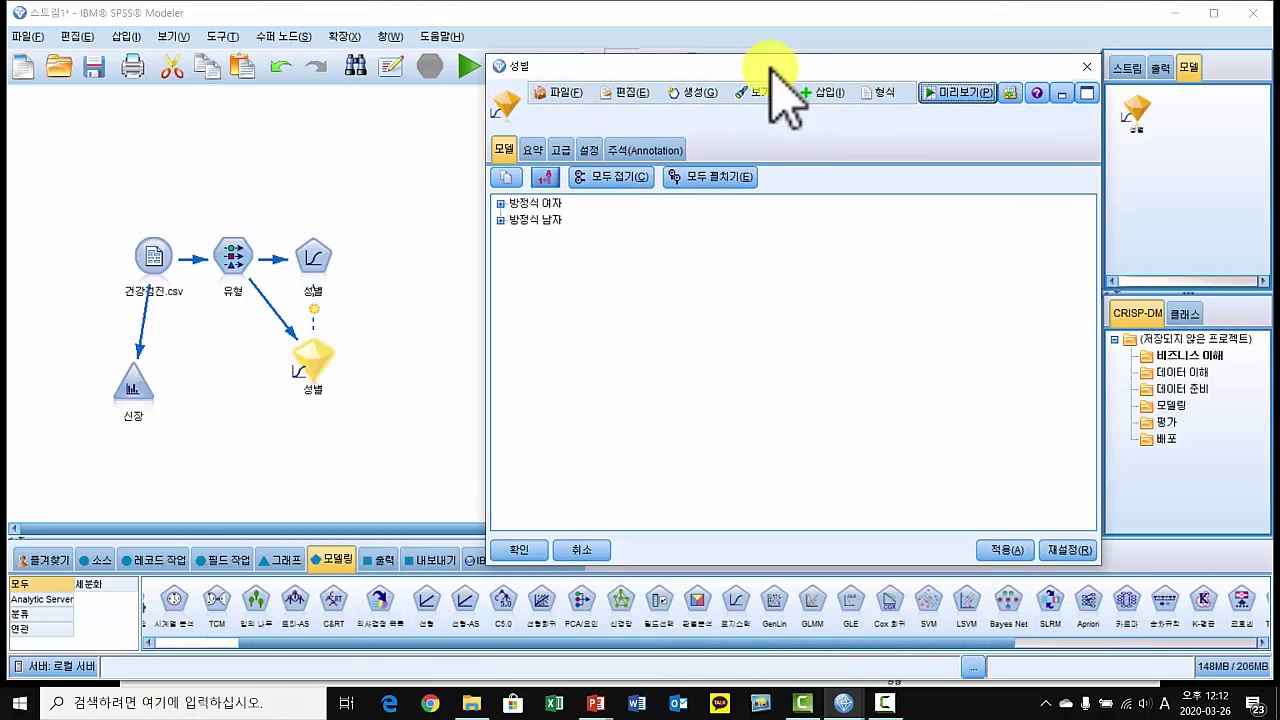
{"action": "left_click", "coordinate": [500, 203]}
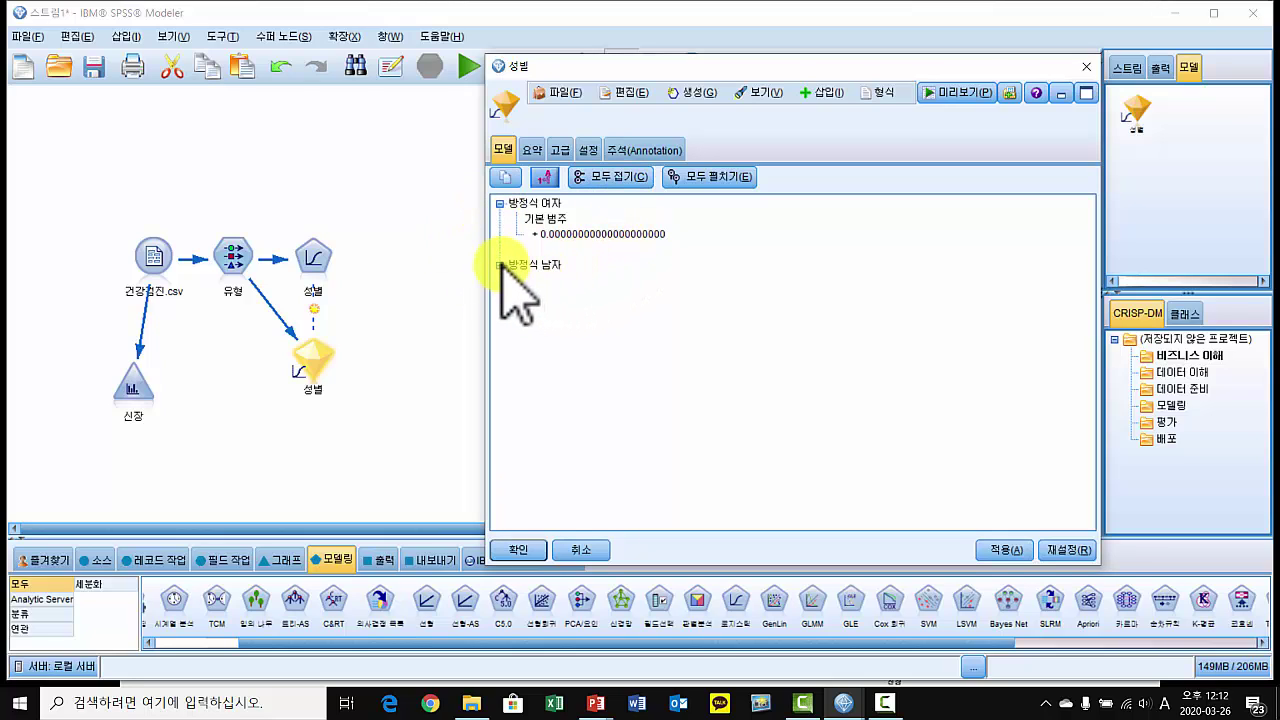
{"action": "left_click", "coordinate": [499, 265]}
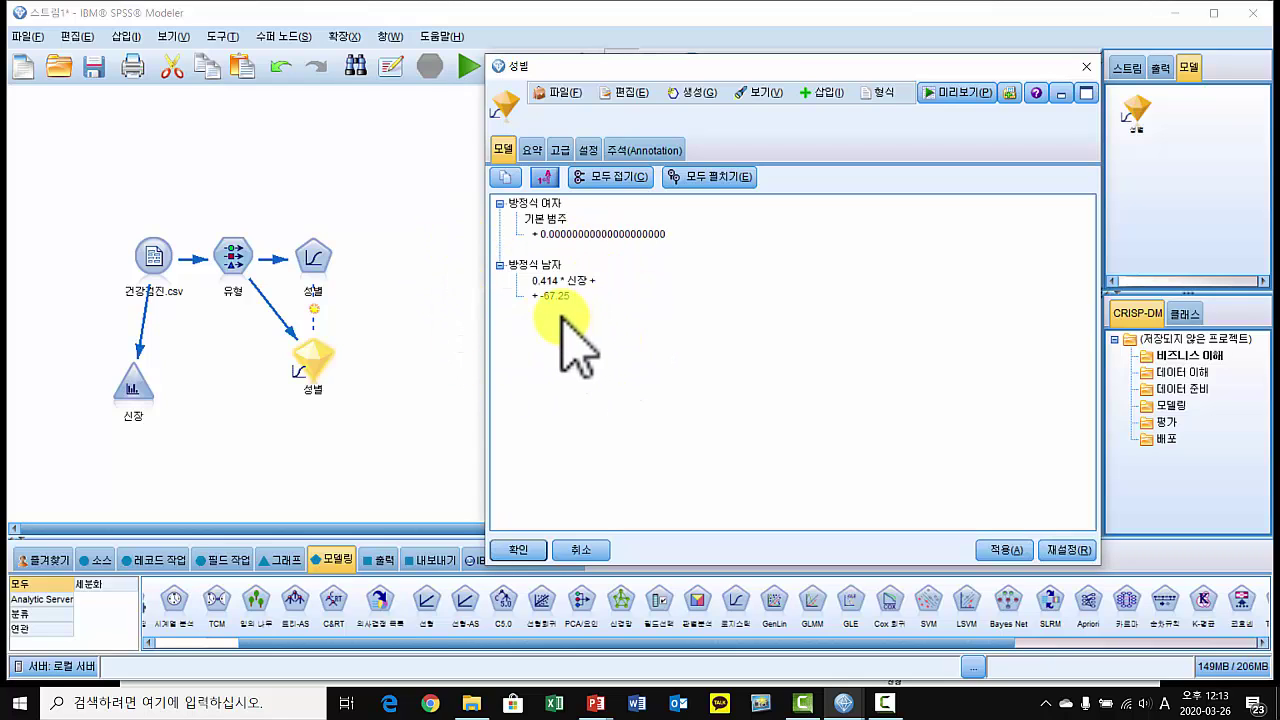
Switch to the PowerPoint slide show and review the slide on deriving the 성별 estimation equation with the logistic regression node.
{"action": "key", "text": "alt+Tab"}
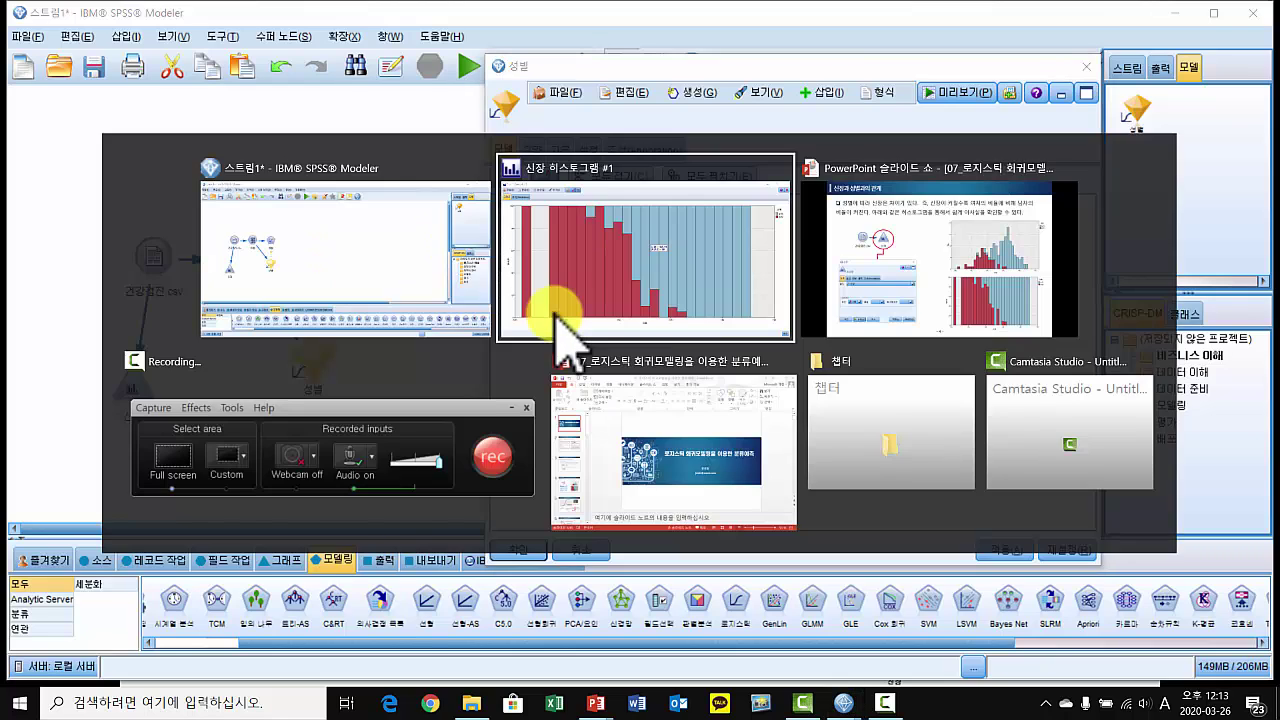
{"action": "key", "text": "alt+Tab"}
{"action": "left_click", "coordinate": [697, 280]}
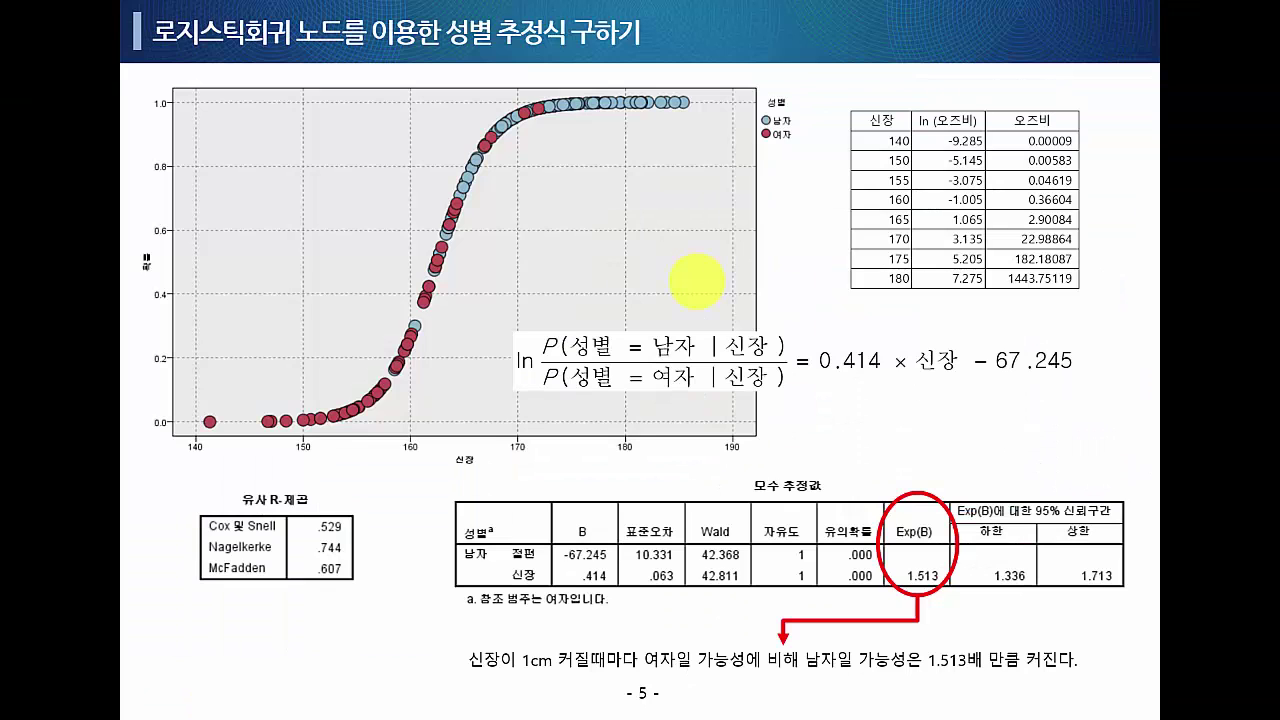
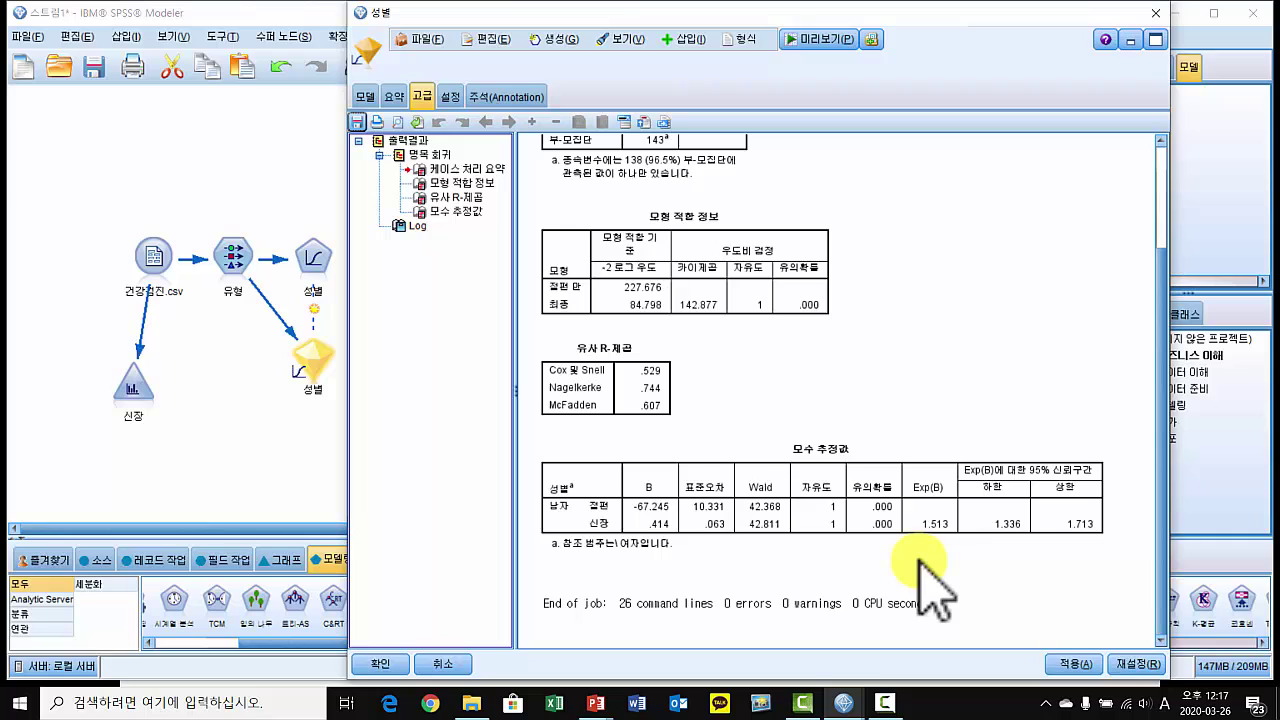
Examine the 모수 추정값 table in the 성별 model's advanced output and close the model viewer.
{"action": "left_click", "coordinate": [860, 548]}
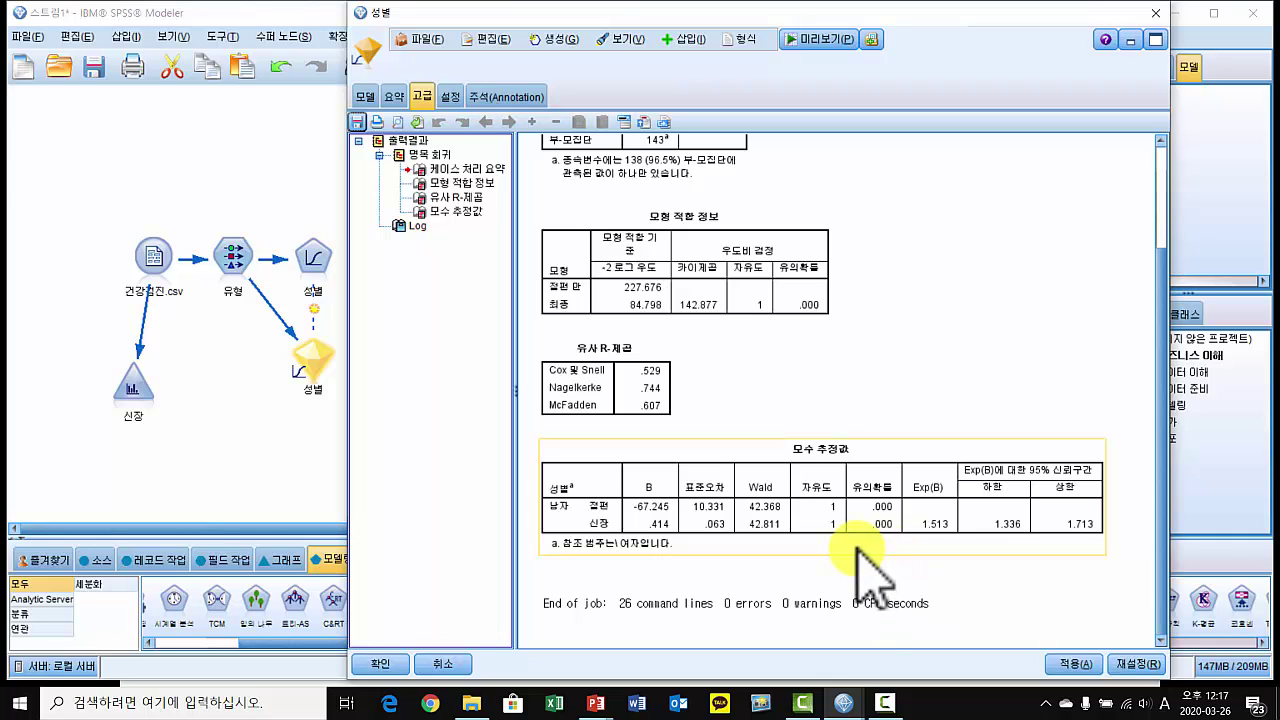
{"action": "left_click", "coordinate": [994, 200]}
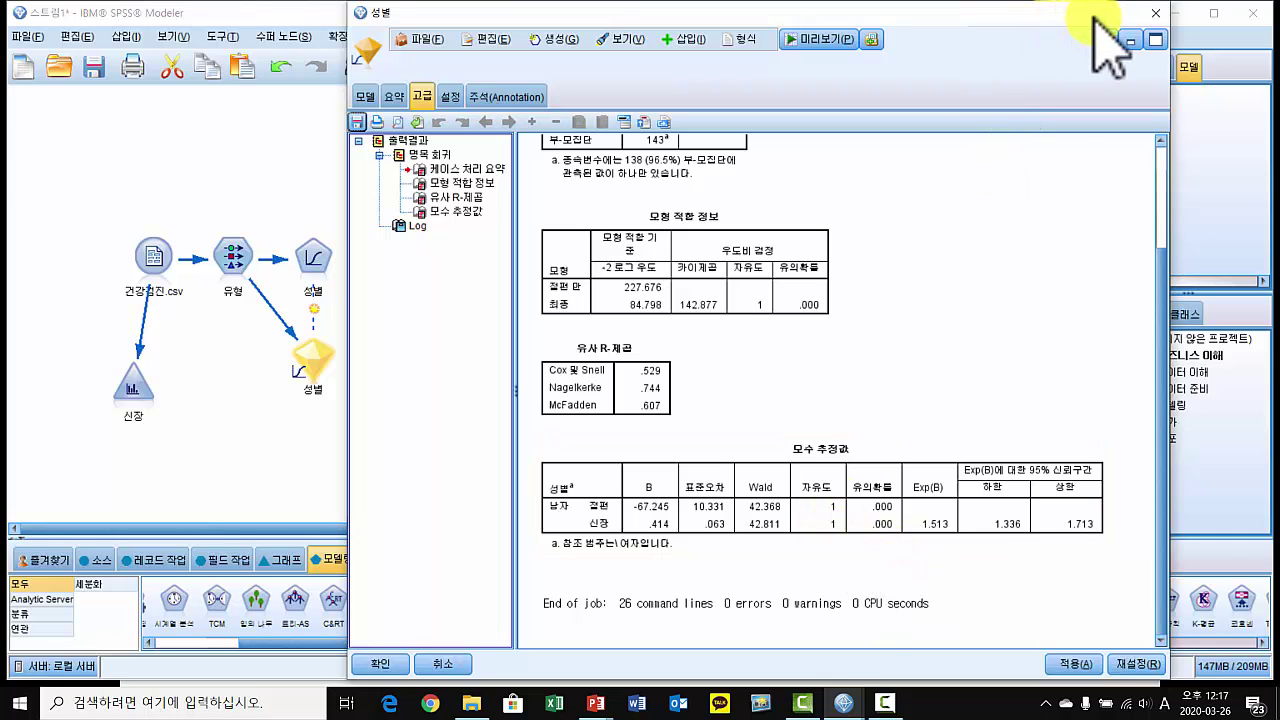
{"action": "left_click", "coordinate": [1160, 12]}
Move the 성별 modeling node up, connect a 테이블 (Table) output node to the 성별 model nugget, and run it.
{"action": "mouse_move", "coordinate": [310, 252]}
{"action": "left_mouse_down"}
{"action": "mouse_move", "coordinate": [322, 230]}
{"action": "mouse_move", "coordinate": [332, 245]}
{"action": "mouse_move", "coordinate": [319, 230]}
{"action": "left_mouse_up"}
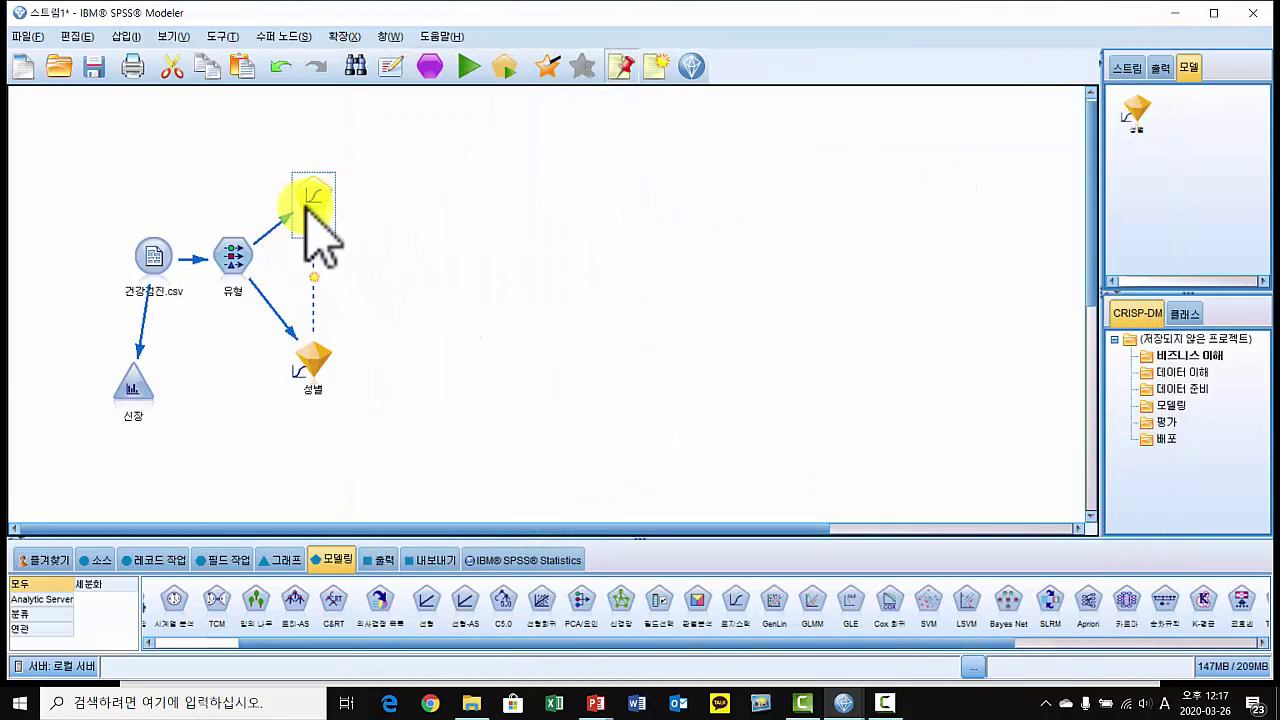
{"action": "left_click", "coordinate": [313, 360]}
{"action": "left_click", "coordinate": [381, 560]}
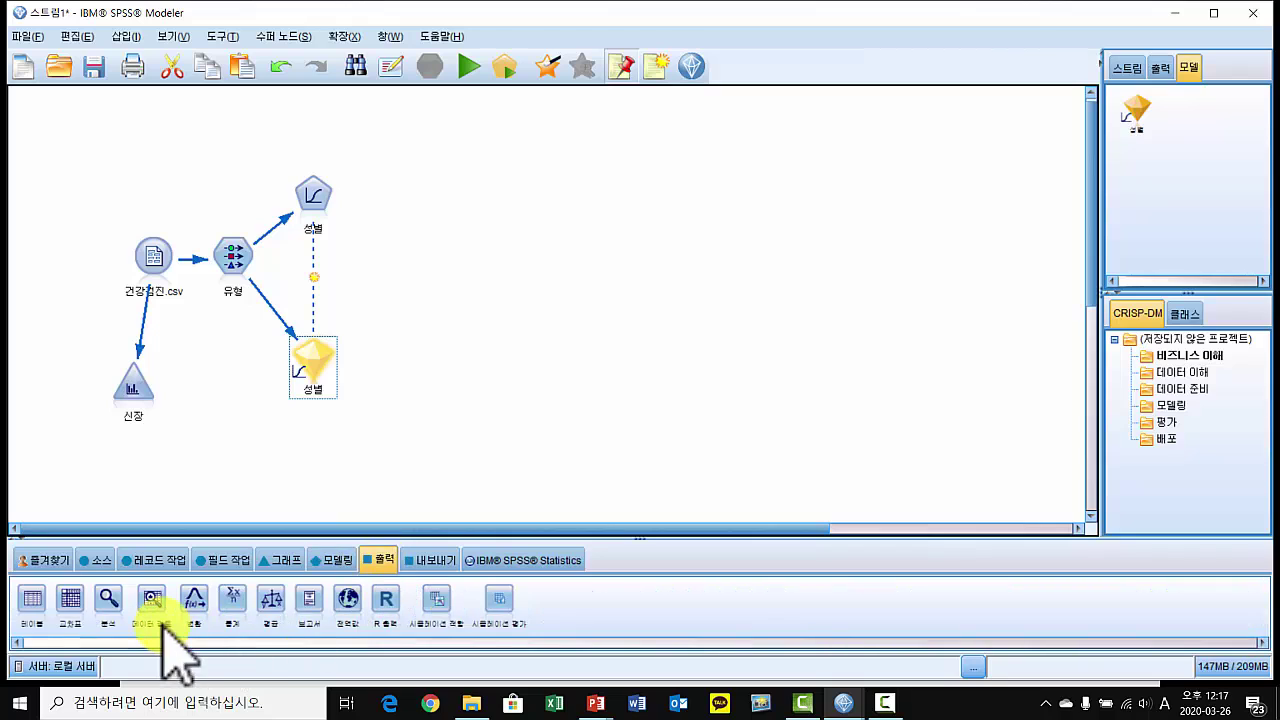
{"action": "double_click", "coordinate": [32, 600]}
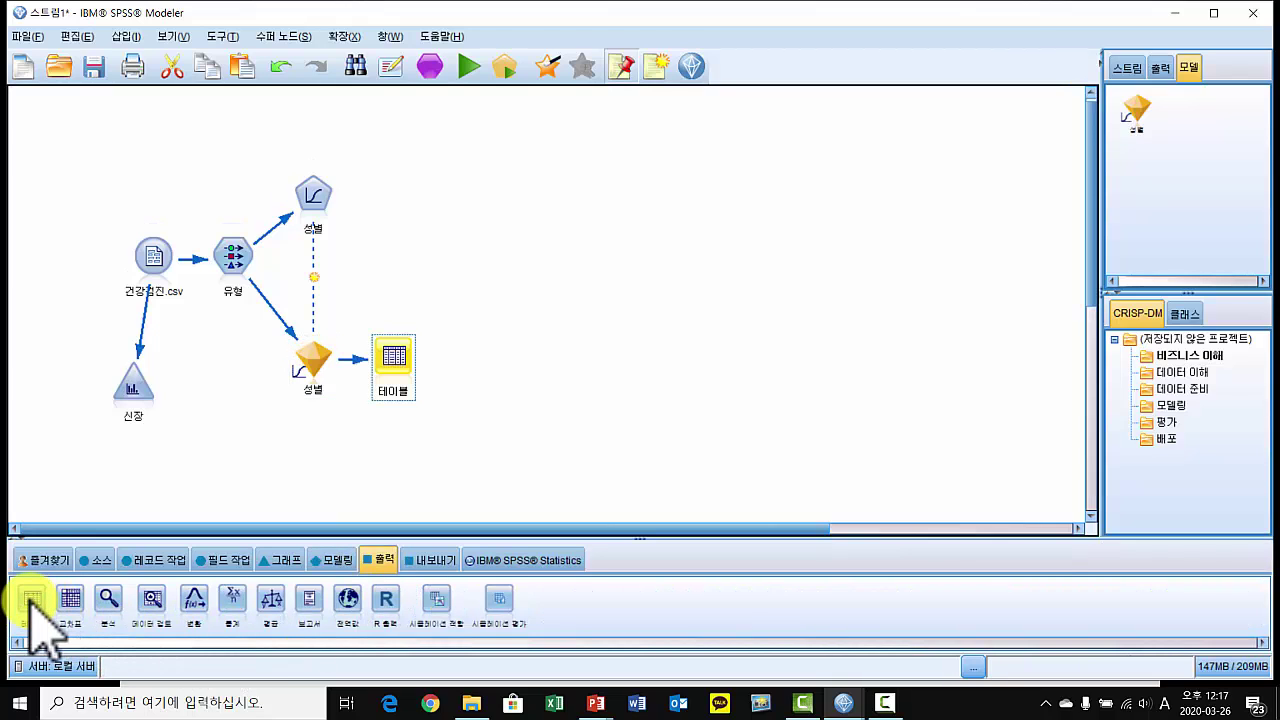
{"action": "right_click", "coordinate": [397, 358]}
{"action": "left_click", "coordinate": [471, 350]}
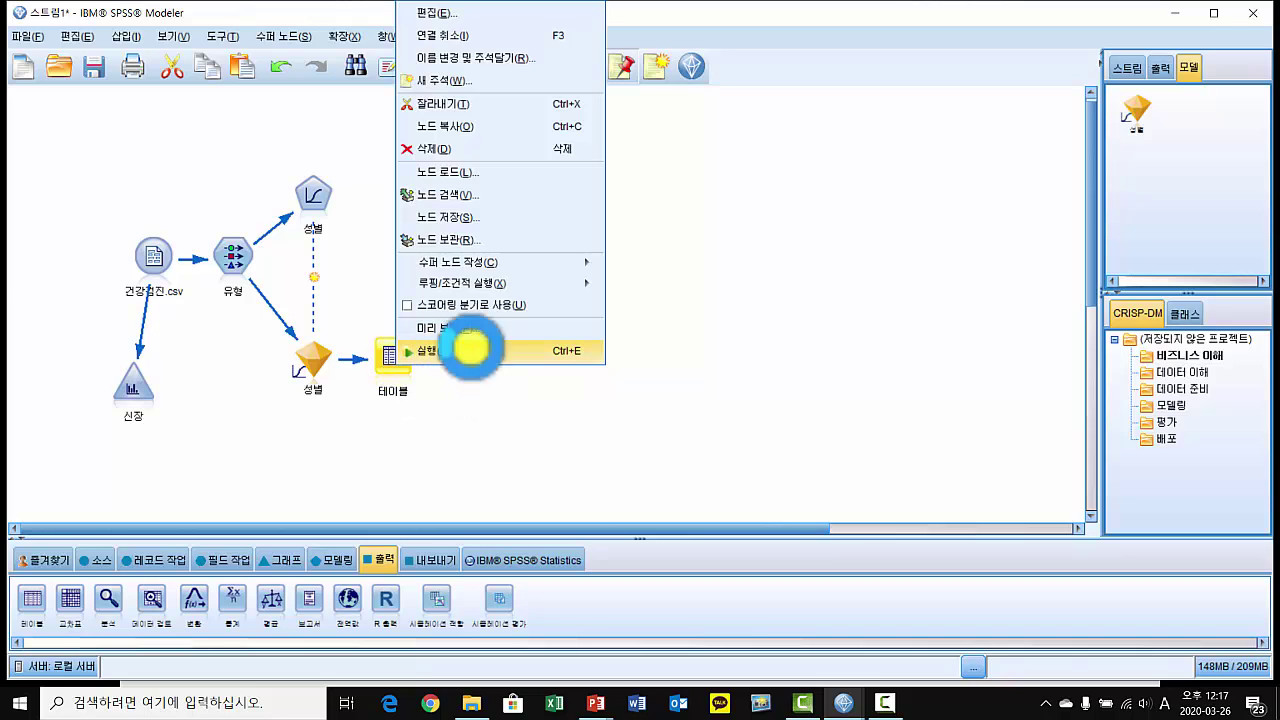
Enlarge the table output, widen the 신장 column, examine the $L-성별 and $LP-성별 predictions, and close the output.
{"action": "left_click_drag", "start_coordinate": [180, 14], "coordinate": [729, 14]}
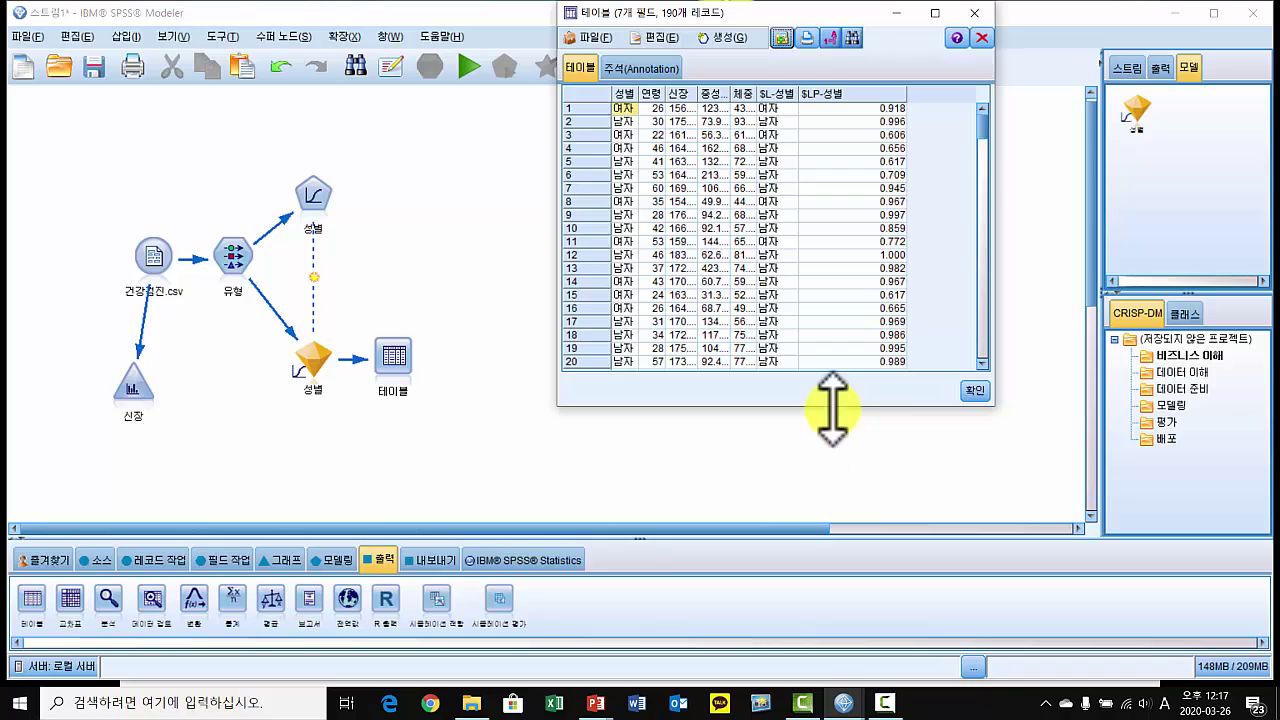
{"action": "left_click_drag", "start_coordinate": [833, 405], "coordinate": [836, 686]}
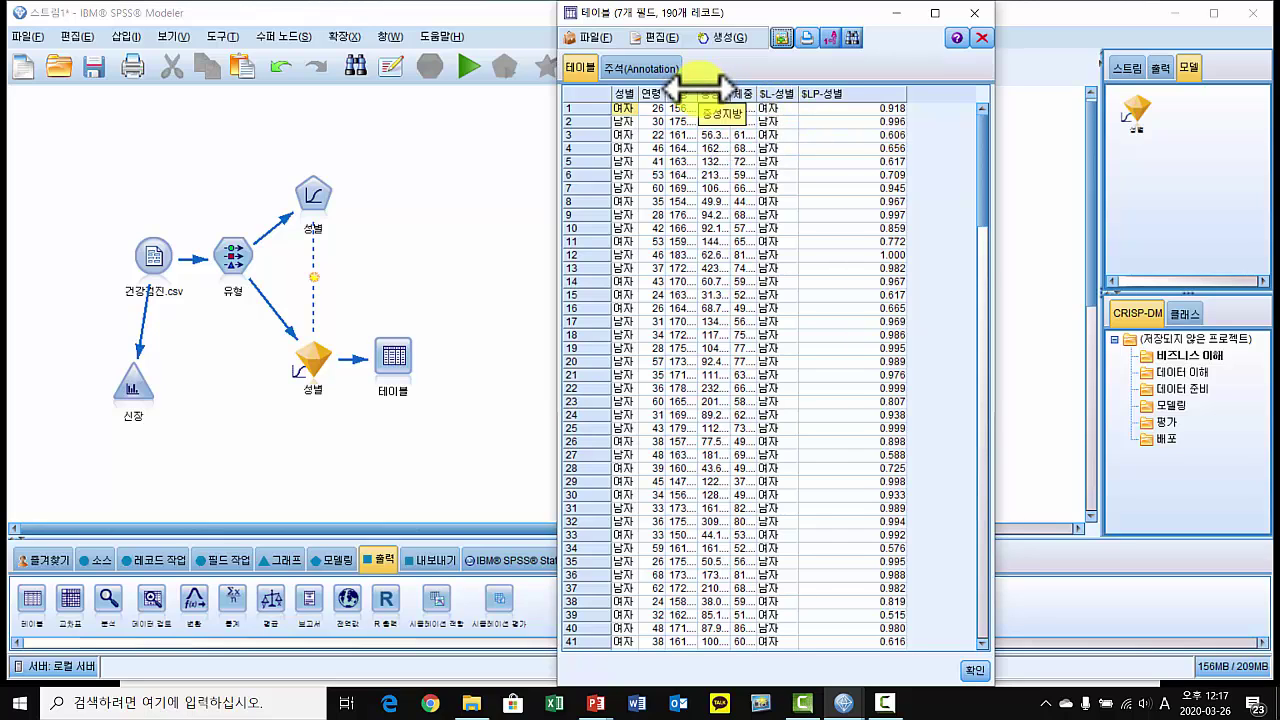
{"action": "left_click_drag", "start_coordinate": [697, 87], "coordinate": [707, 87]}
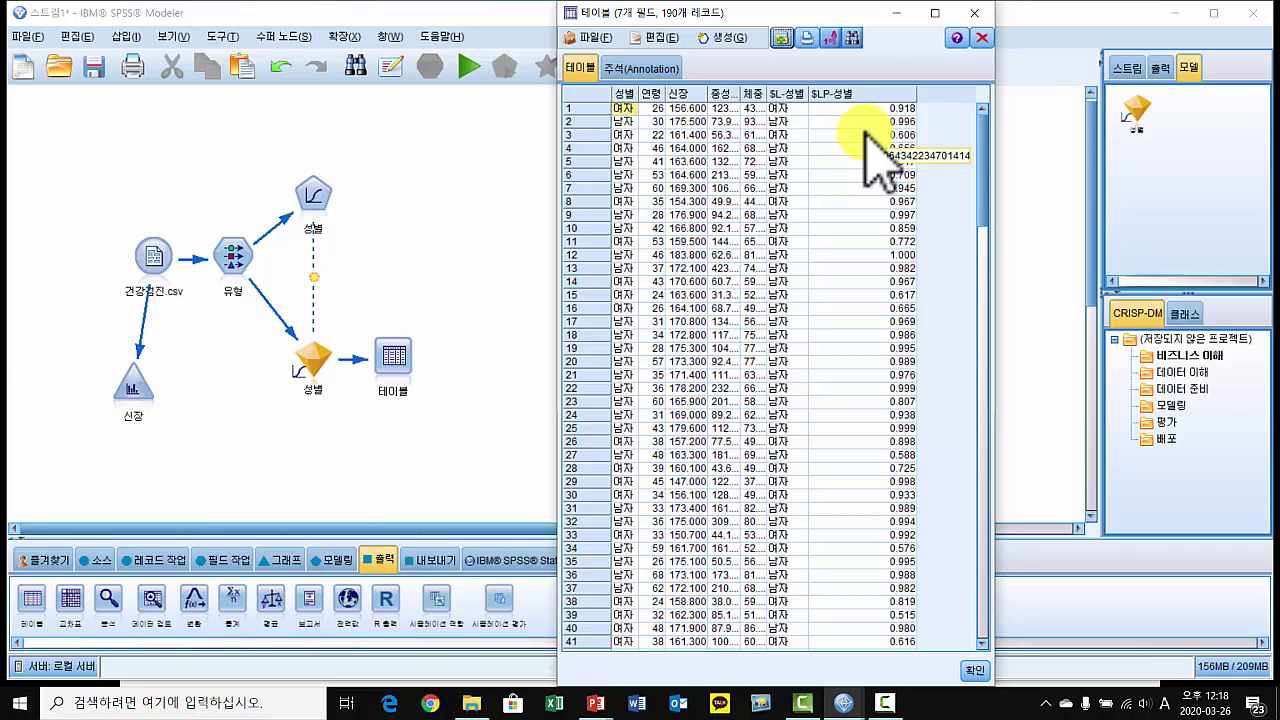
{"action": "left_click", "coordinate": [976, 670]}
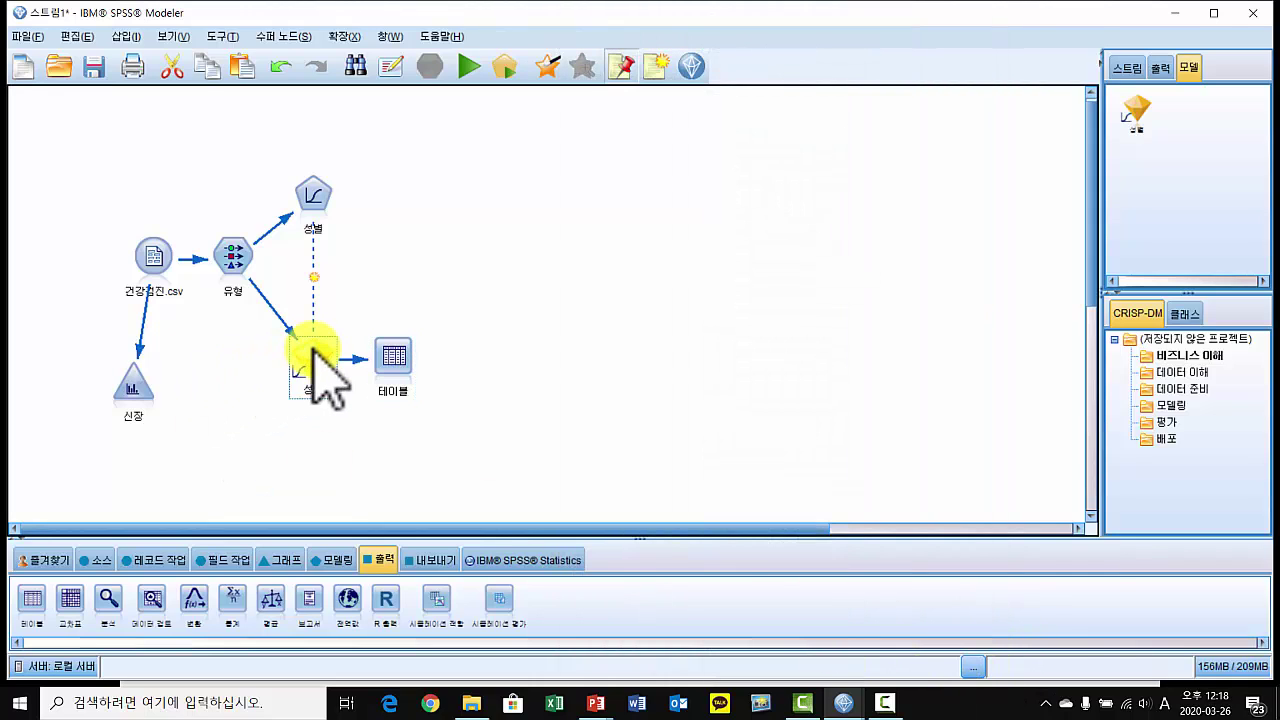
Enable 원시 성향 스코어 계산 (raw propensity scores) in the 성별 model nugget's settings.
{"action": "double_click", "coordinate": [312, 356]}
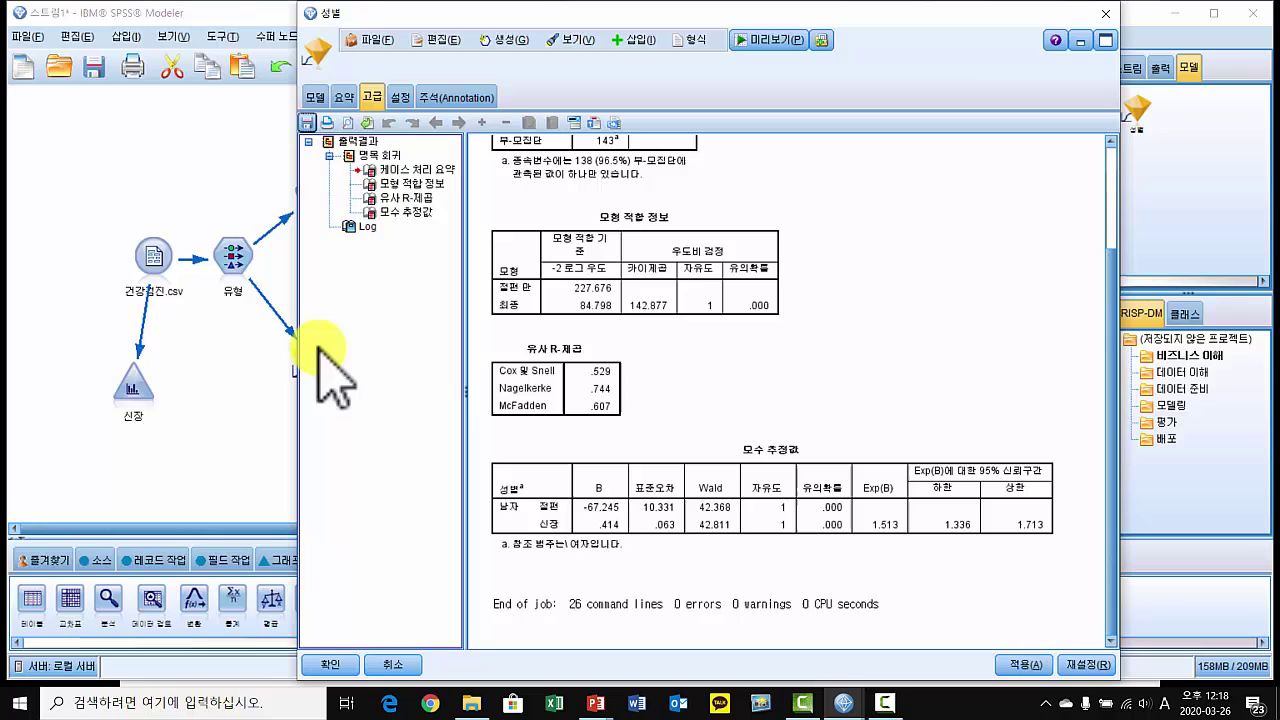
{"action": "left_click", "coordinate": [400, 97]}
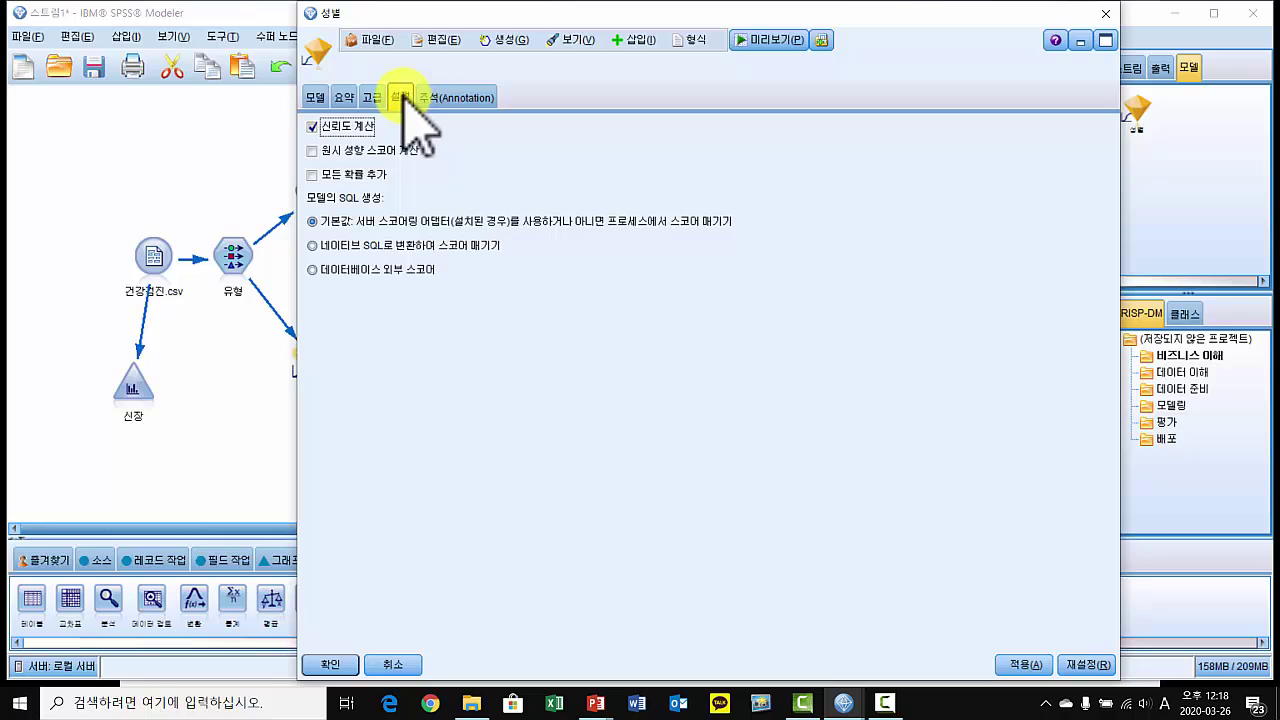
{"action": "left_click", "coordinate": [312, 153]}
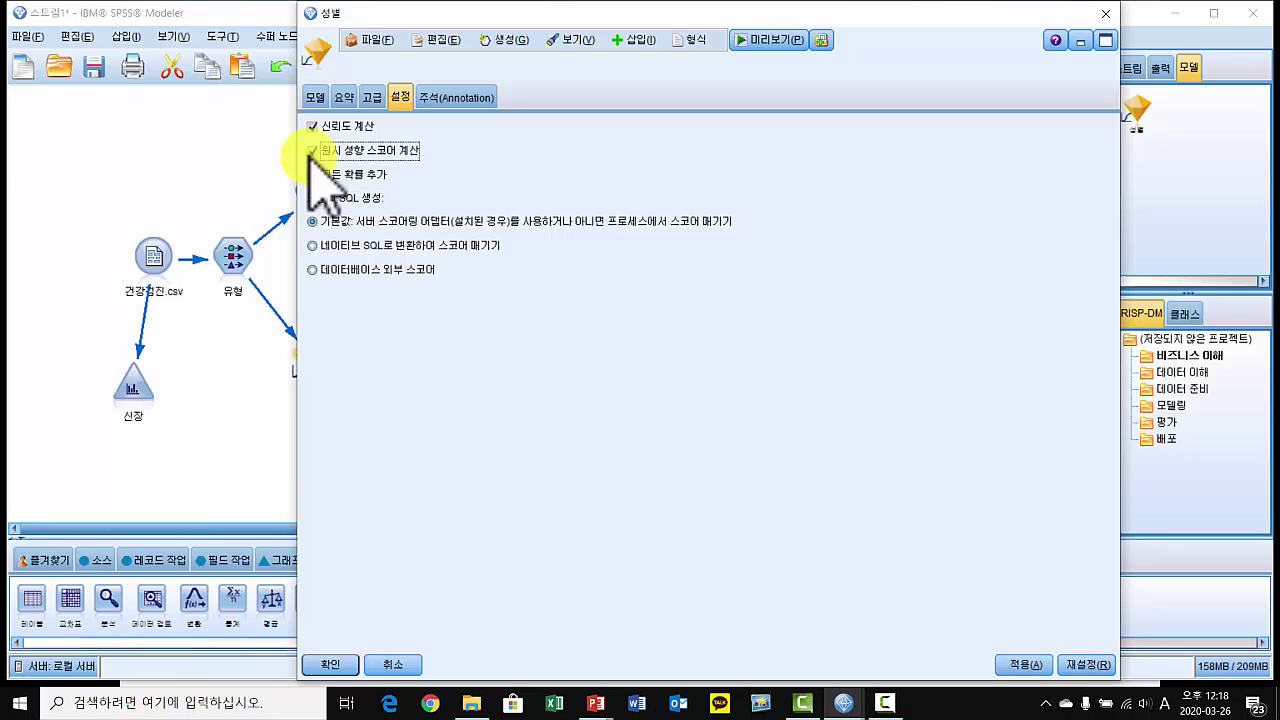
{"action": "left_click", "coordinate": [333, 662]}
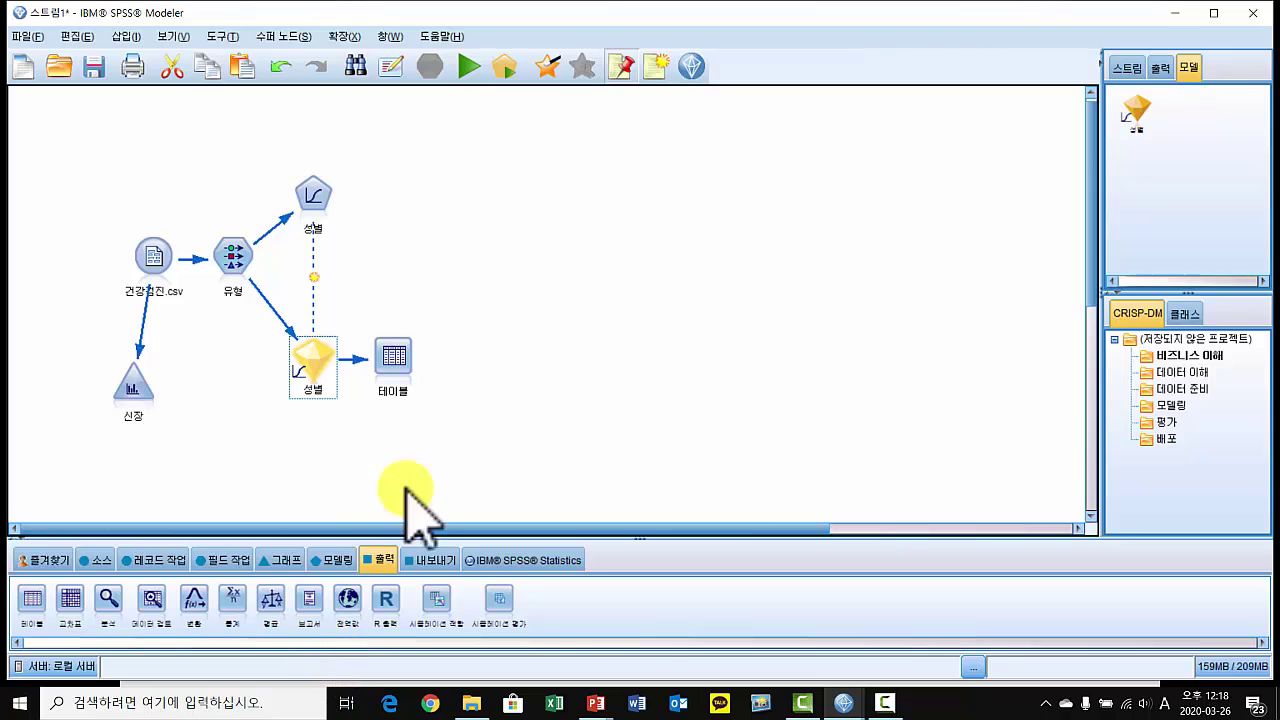
Run the 테이블 node again with the changed model settings.
{"action": "left_click", "coordinate": [400, 377]}
{"action": "right_click", "coordinate": [400, 377]}
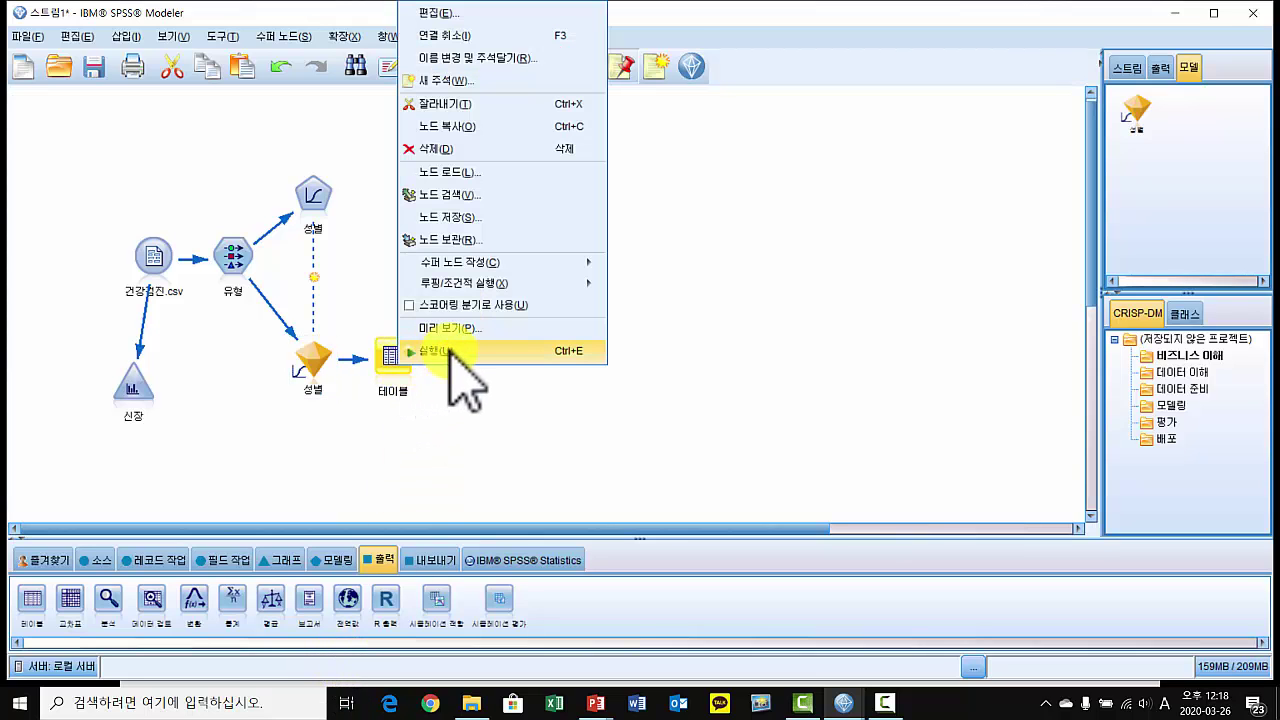
{"action": "left_click", "coordinate": [449, 351]}
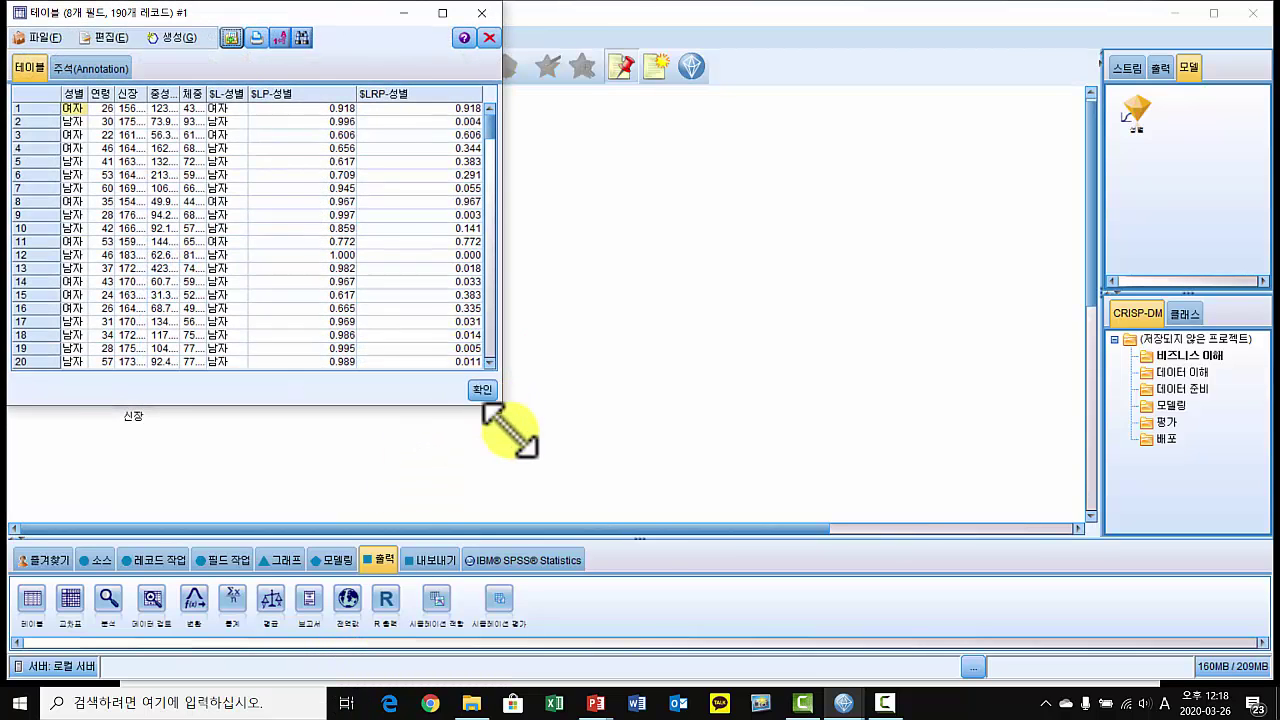
Enlarge the new table output, compare the $LRP-성별 scores with $L-성별 and $LP-성별, and close the output.
{"action": "left_click_drag", "start_coordinate": [510, 430], "coordinate": [652, 545]}
{"action": "left_click_drag", "start_coordinate": [325, 10], "coordinate": [792, 16]}
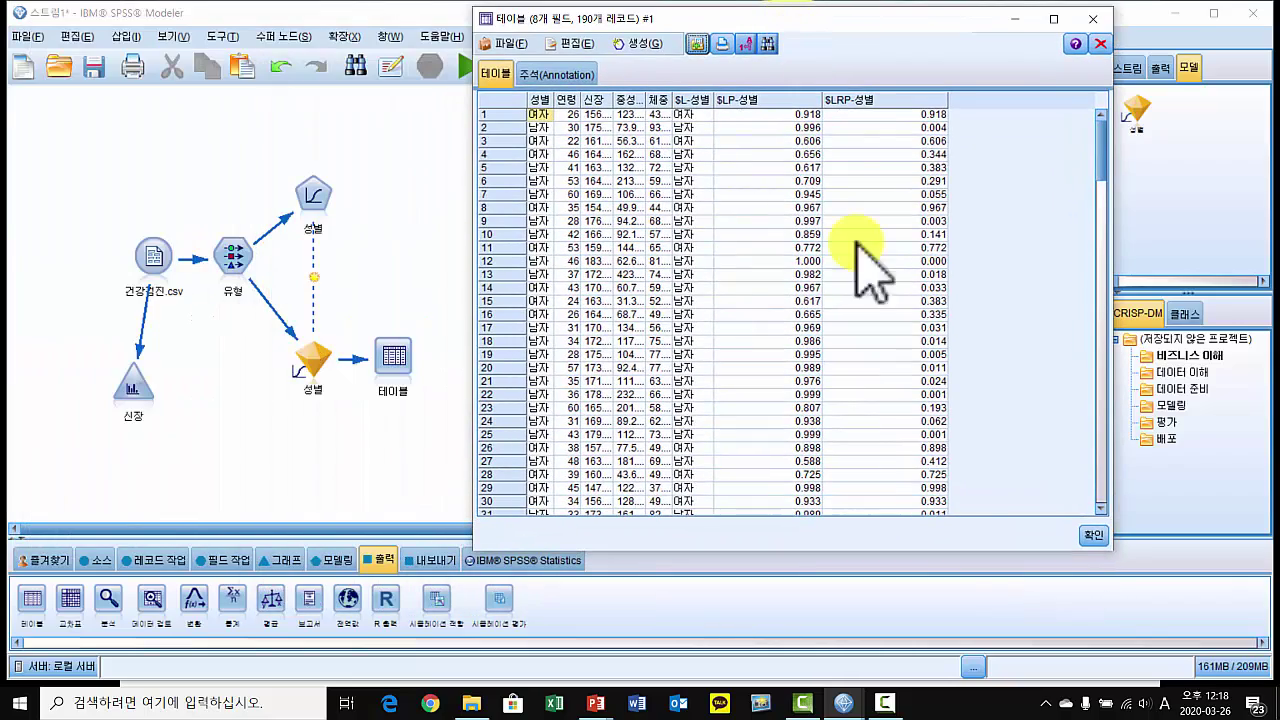
{"action": "left_click_drag", "start_coordinate": [1111, 548], "coordinate": [1125, 649]}
{"action": "left_click", "coordinate": [887, 117]}
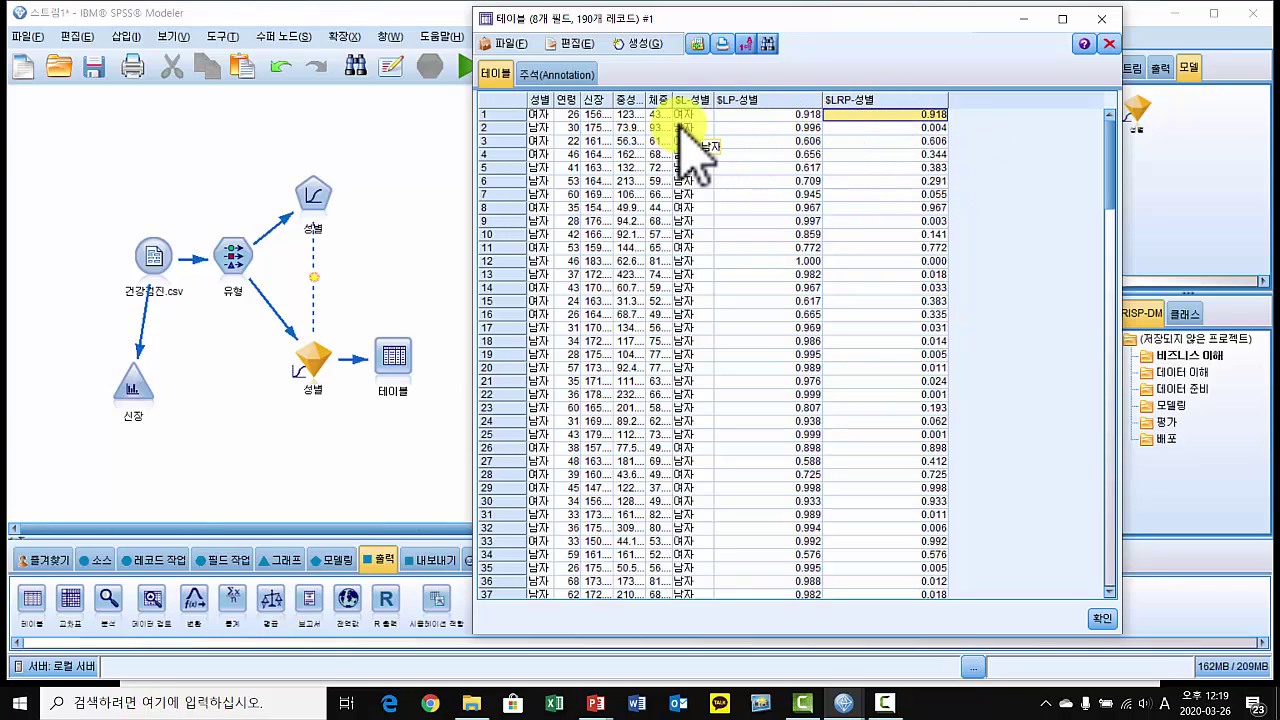
{"action": "left_click", "coordinate": [925, 114]}
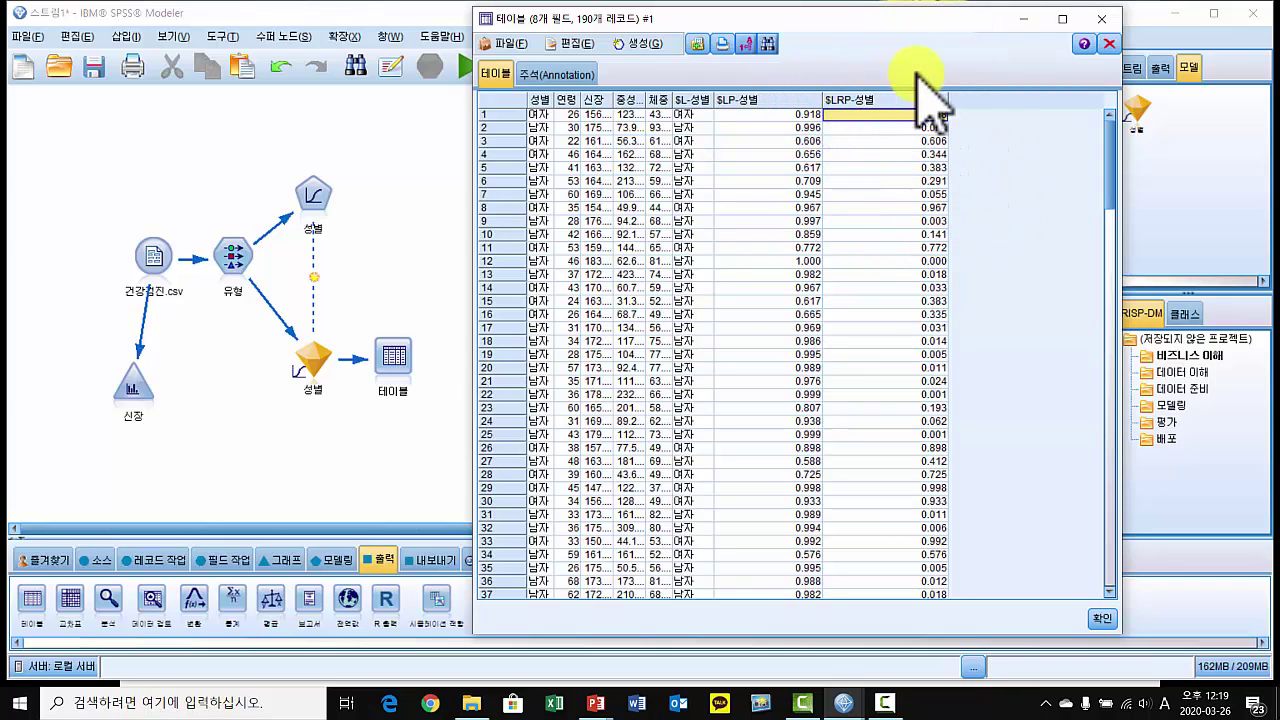
{"action": "left_click", "coordinate": [1101, 19]}
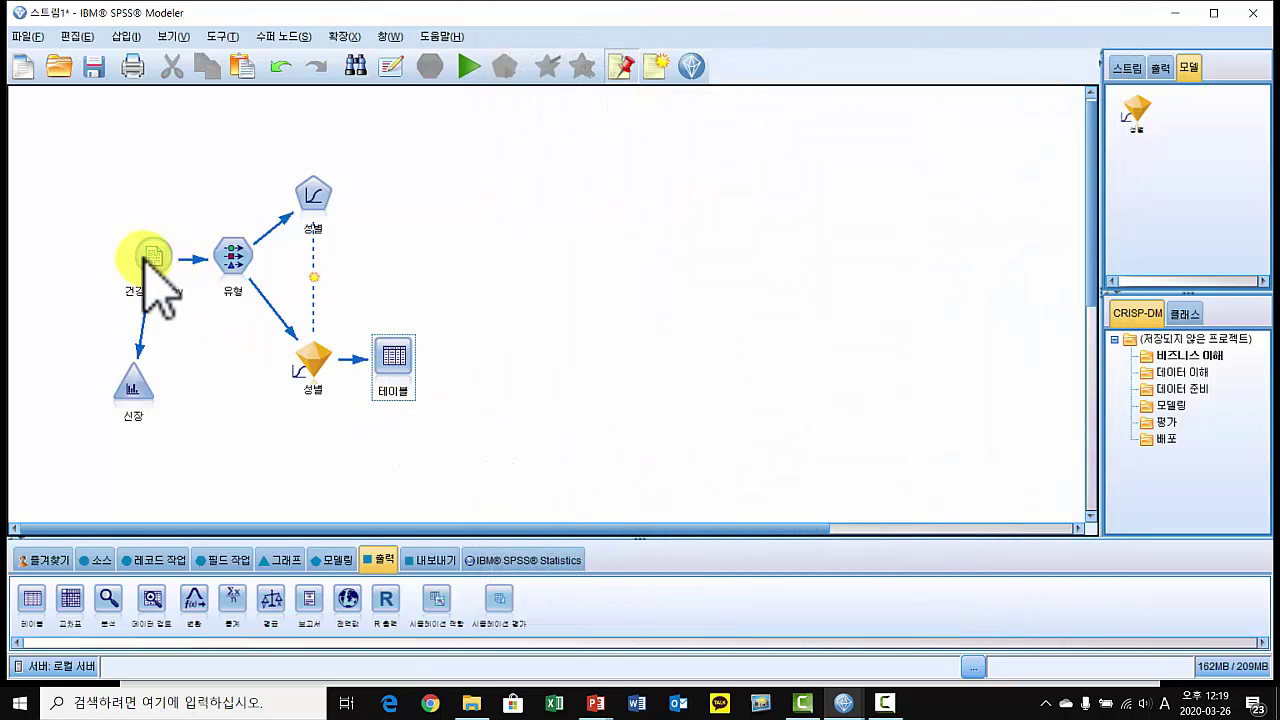
Connect a 분석 (Analysis) node to the 성별 model nugget and place it above the 테이블 node, in line with it.
{"action": "left_click_drag", "start_coordinate": [394, 357], "coordinate": [386, 444]}
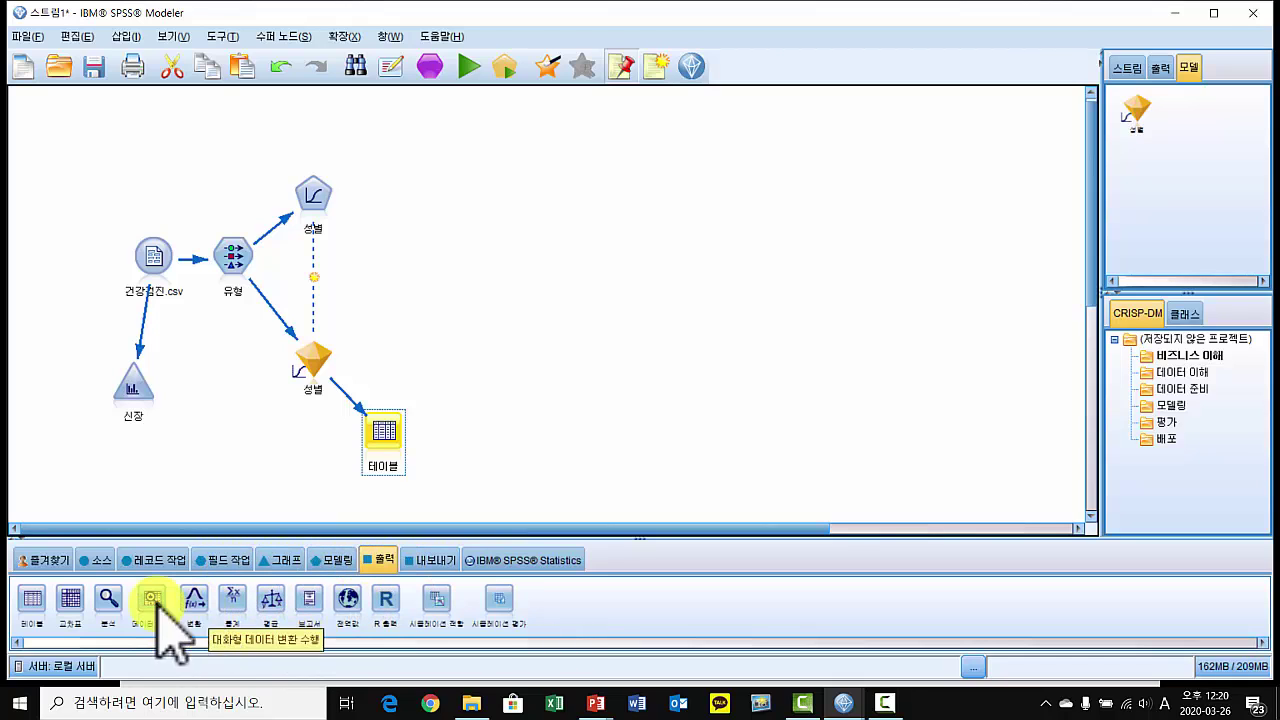
{"action": "double_click", "coordinate": [105, 600]}
{"action": "left_click", "coordinate": [390, 350]}
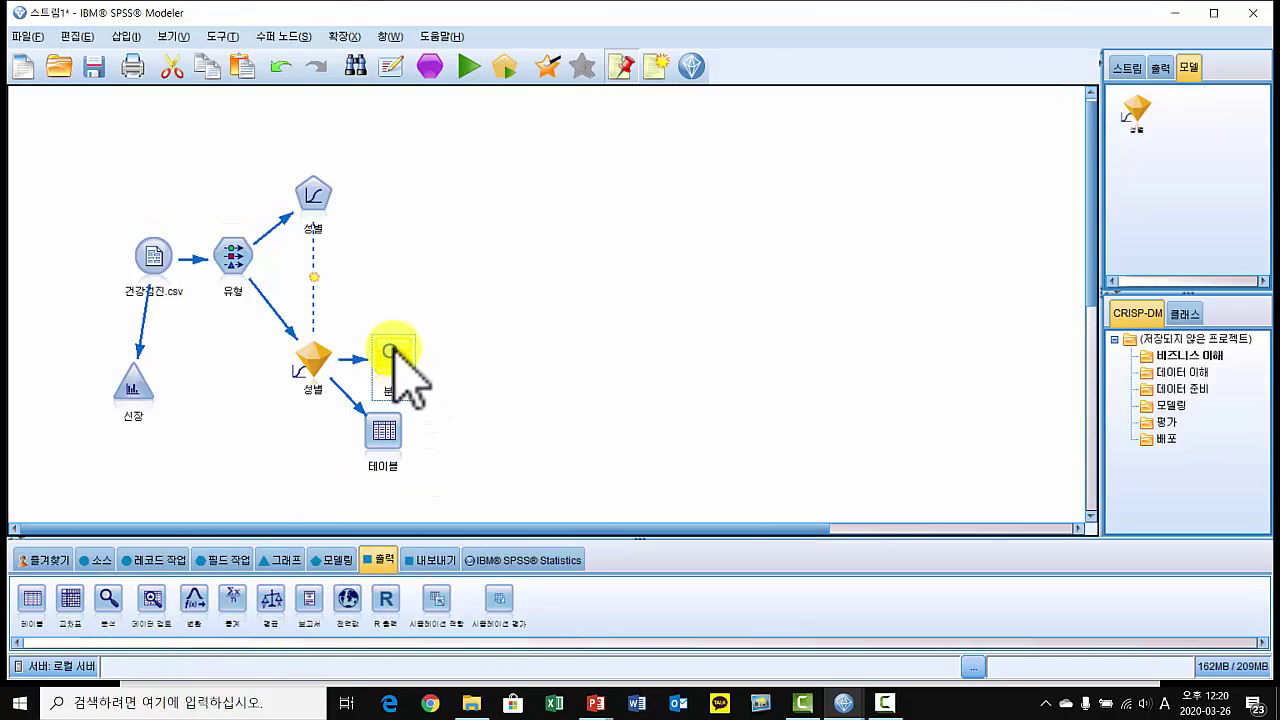
{"action": "left_click_drag", "start_coordinate": [394, 345], "coordinate": [396, 318]}
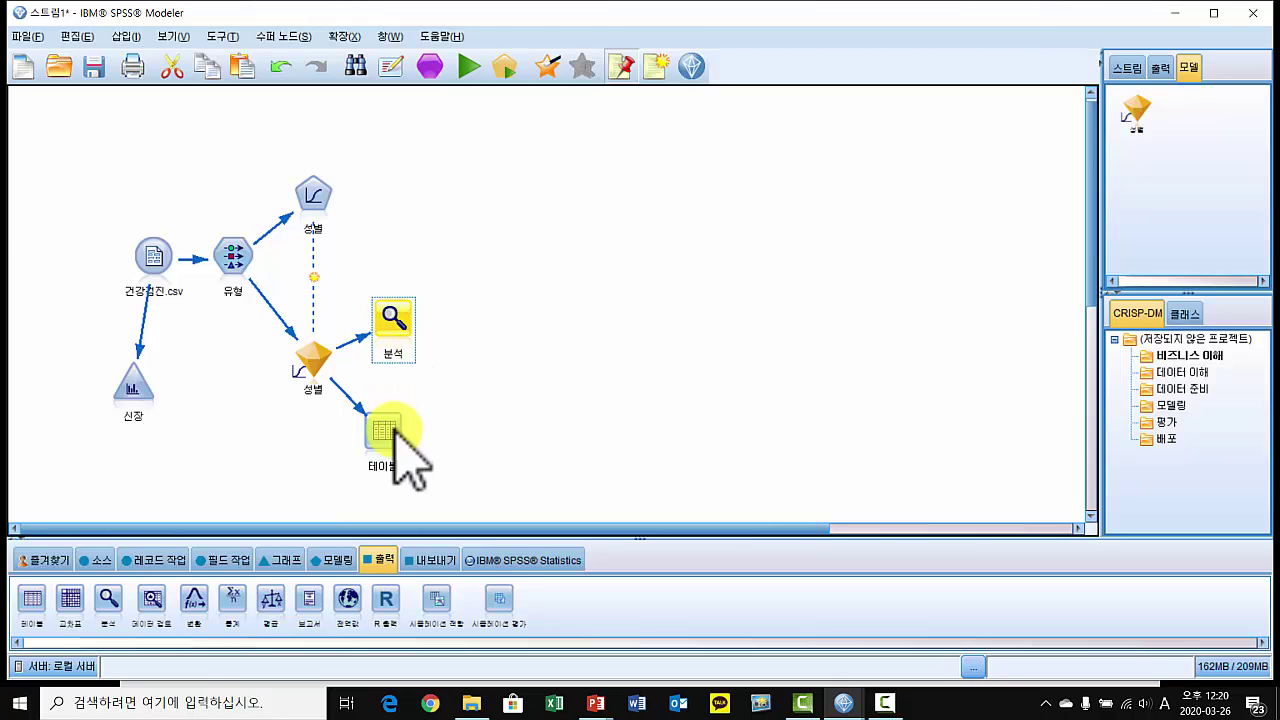
{"action": "mouse_move", "coordinate": [393, 427]}
{"action": "left_mouse_down"}
{"action": "mouse_move", "coordinate": [412, 434]}
{"action": "mouse_move", "coordinate": [403, 427]}
{"action": "left_mouse_up"}
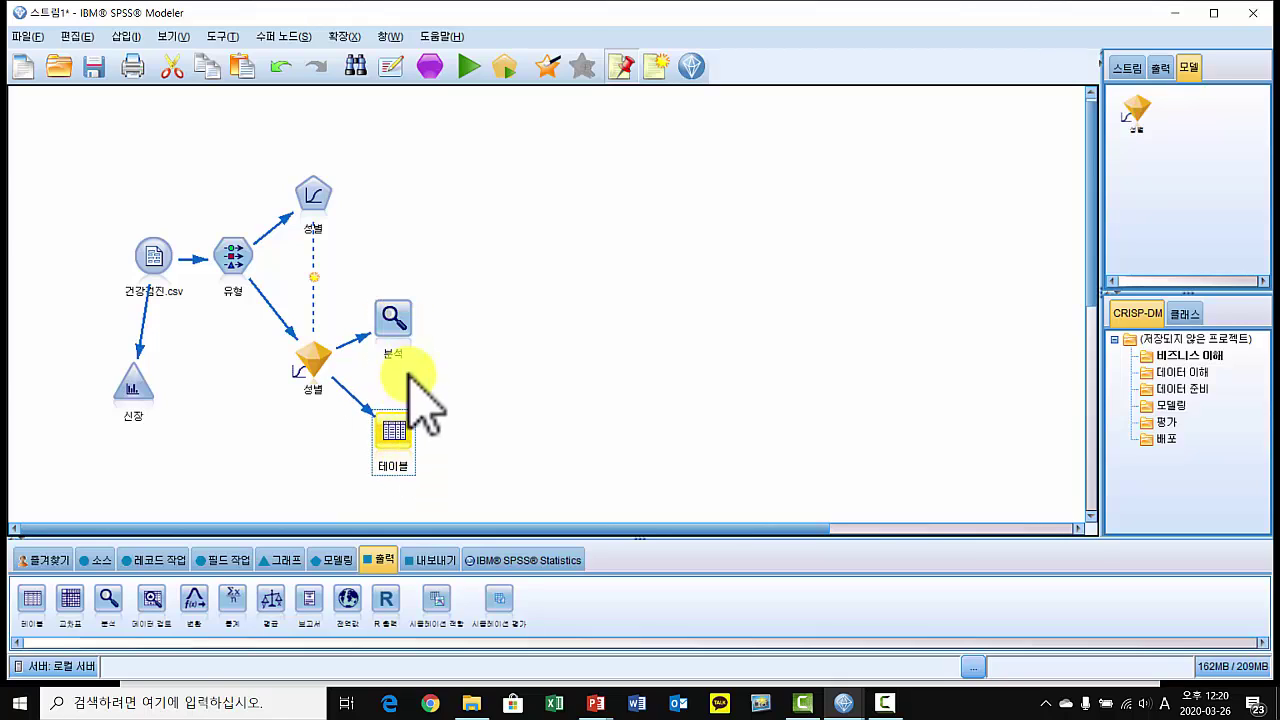
Enable 일치도 교차표, 성능 평가 and 평가 메트릭 (AUC 및 Gini) in the 분석 node and run it.
{"action": "double_click", "coordinate": [400, 315]}
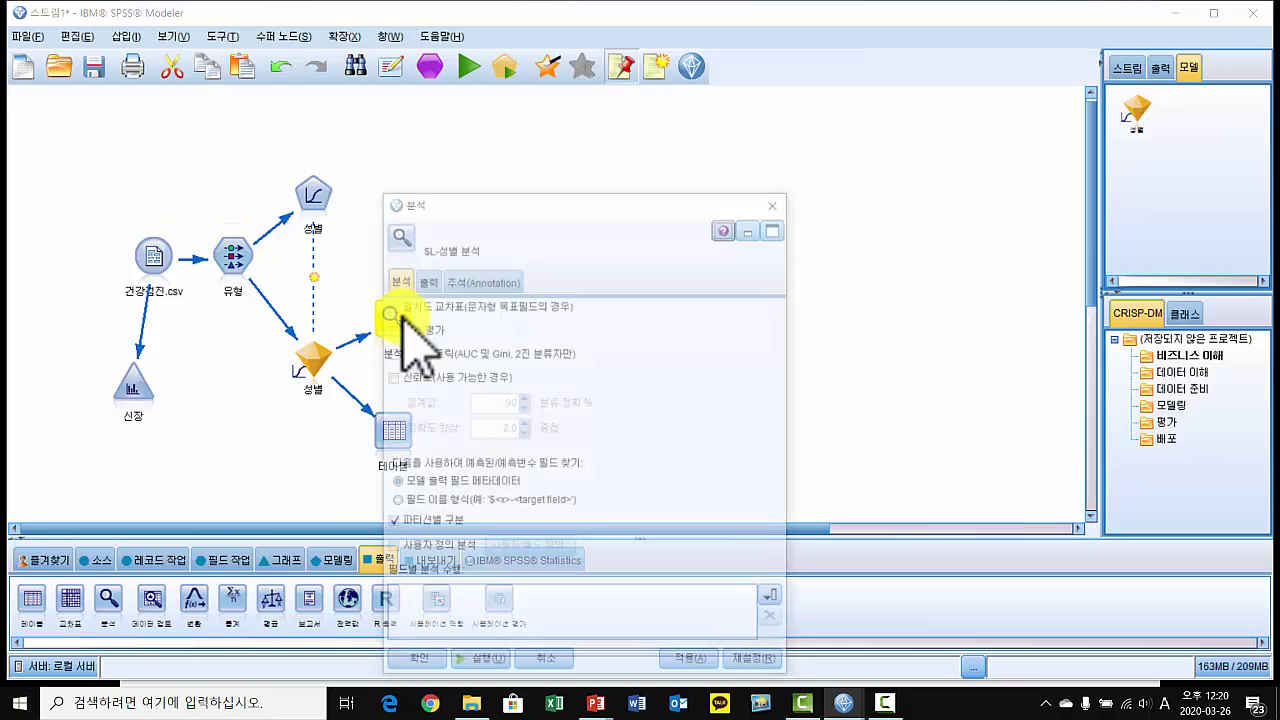
{"action": "left_click_drag", "start_coordinate": [610, 205], "coordinate": [848, 99]}
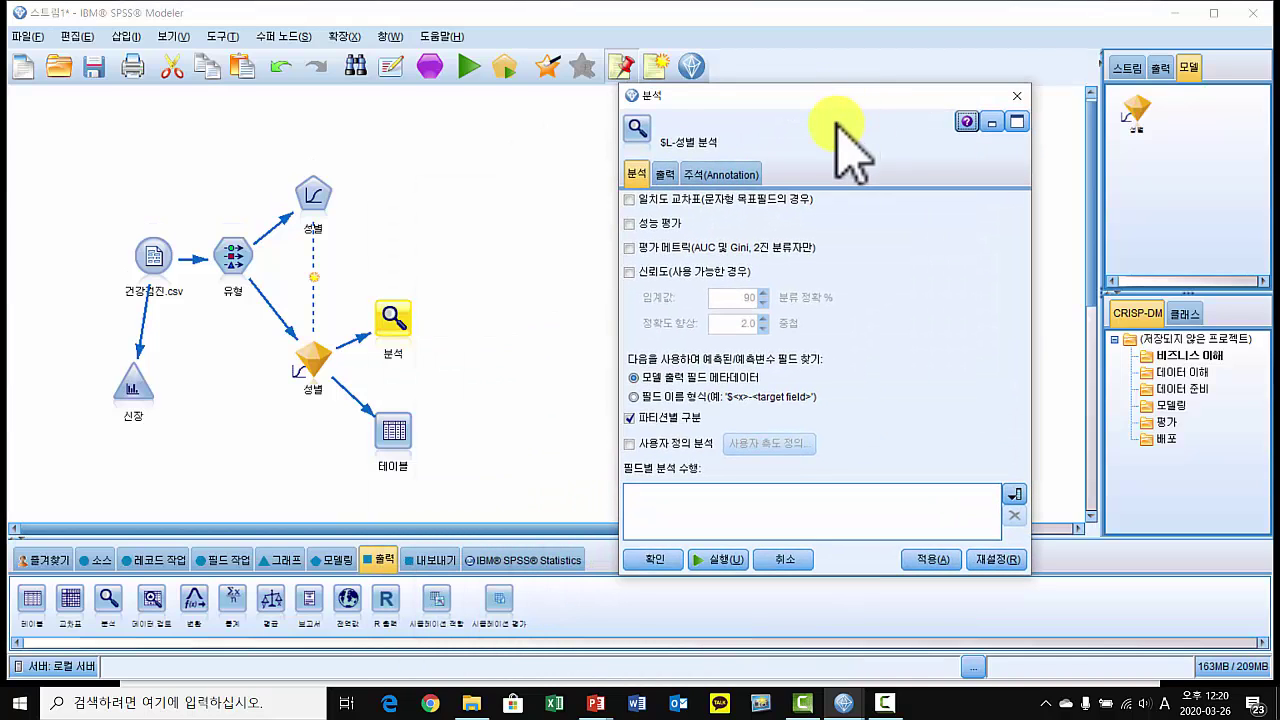
{"action": "left_click", "coordinate": [629, 198]}
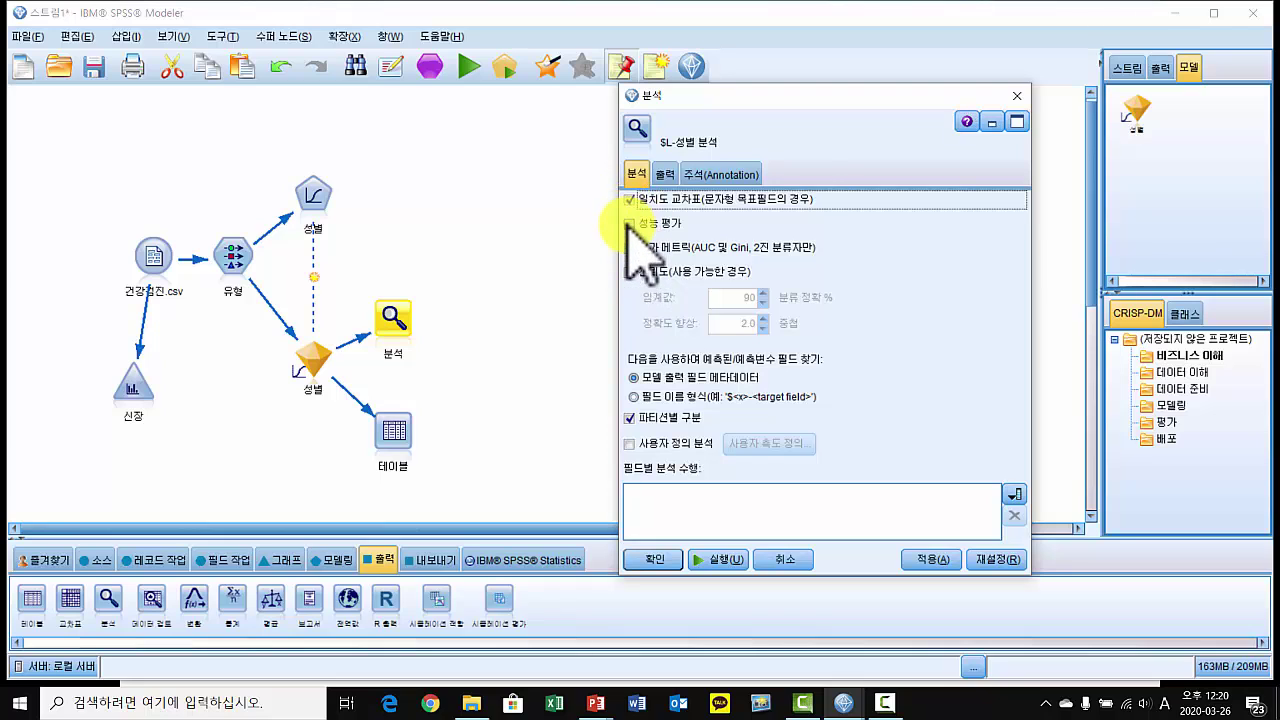
{"action": "left_click", "coordinate": [629, 222]}
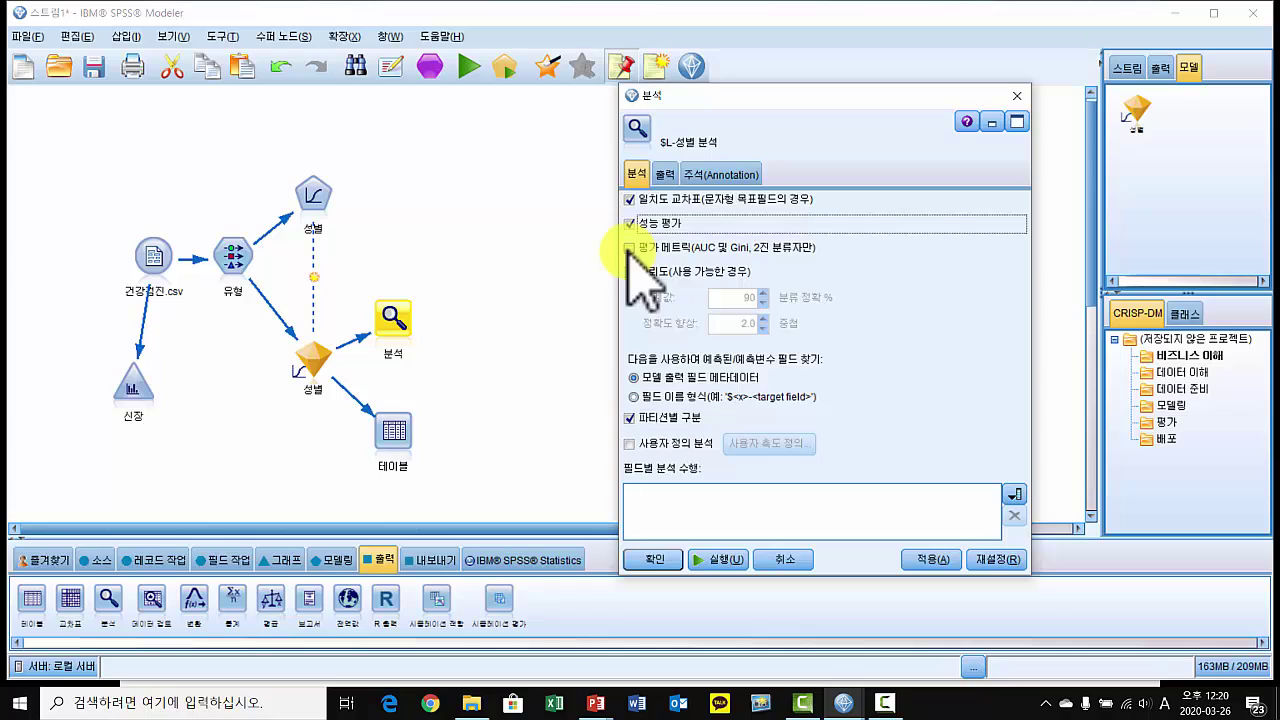
{"action": "left_click", "coordinate": [629, 249]}
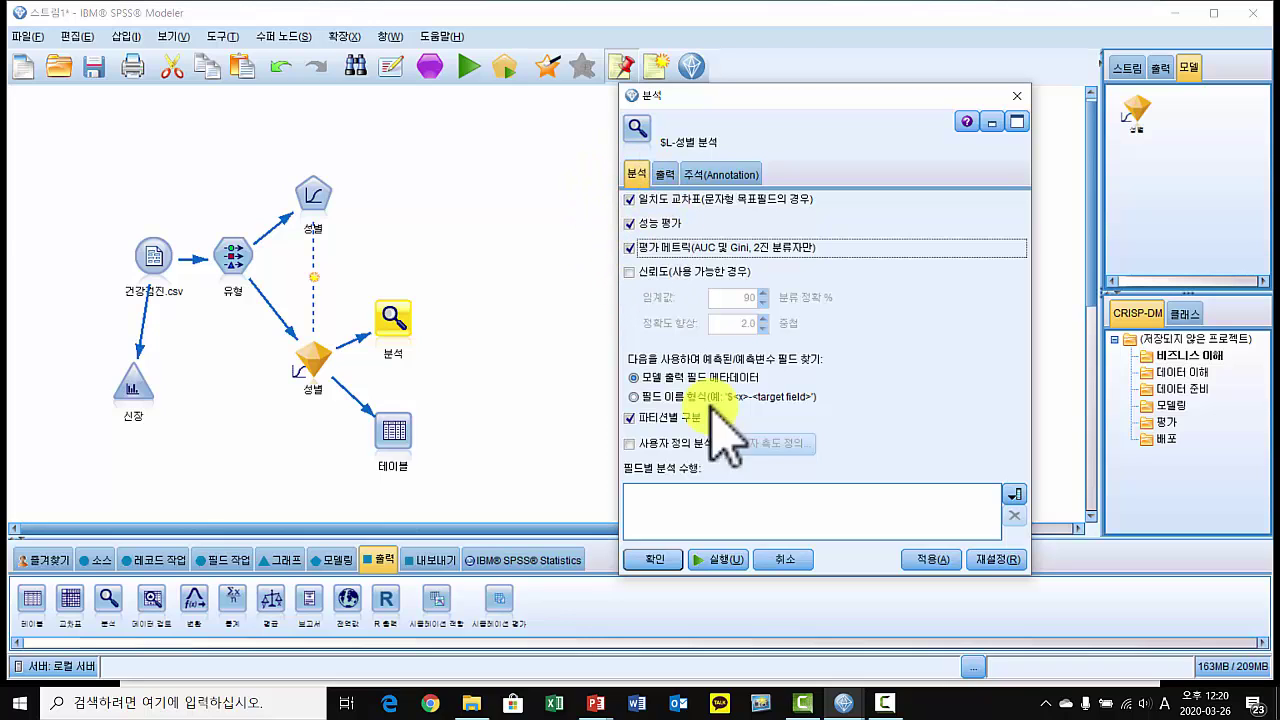
{"action": "left_click", "coordinate": [722, 560]}
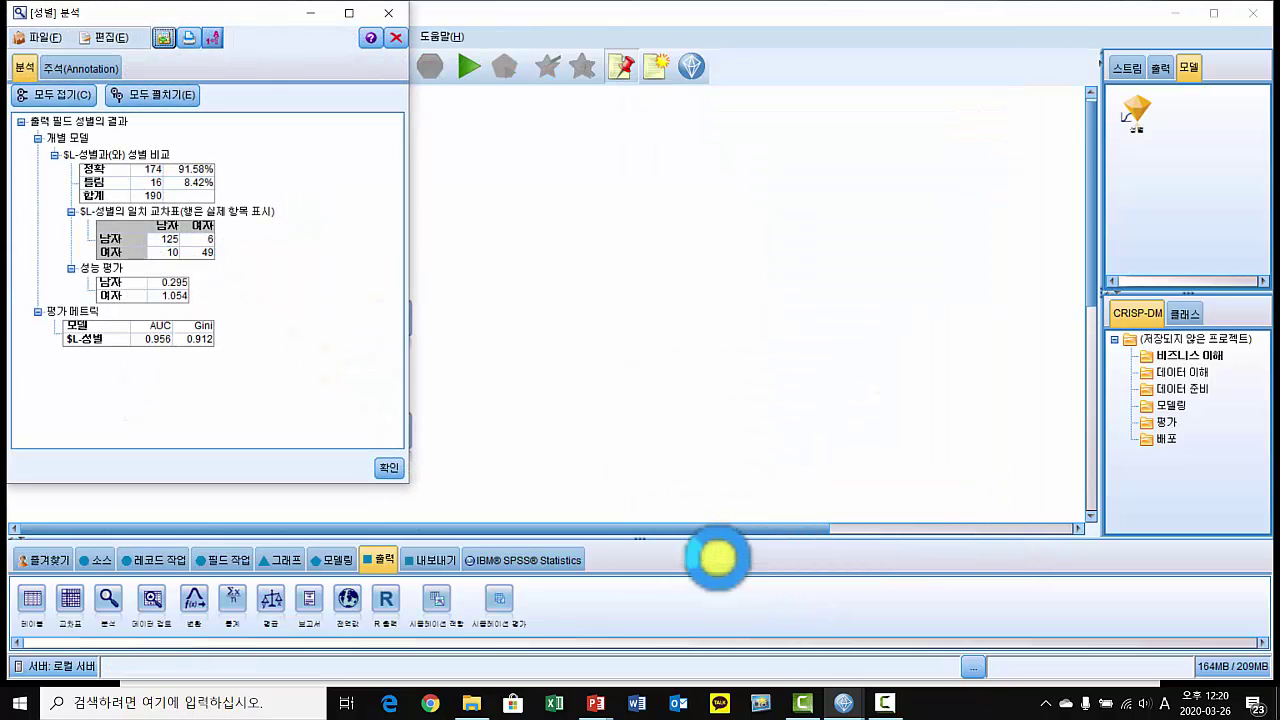
Examine the accuracy, coincidence matrix, performance evaluation and AUC/Gini metrics in the 분석 output, and close it.
{"action": "left_click_drag", "start_coordinate": [186, 17], "coordinate": [745, 64]}
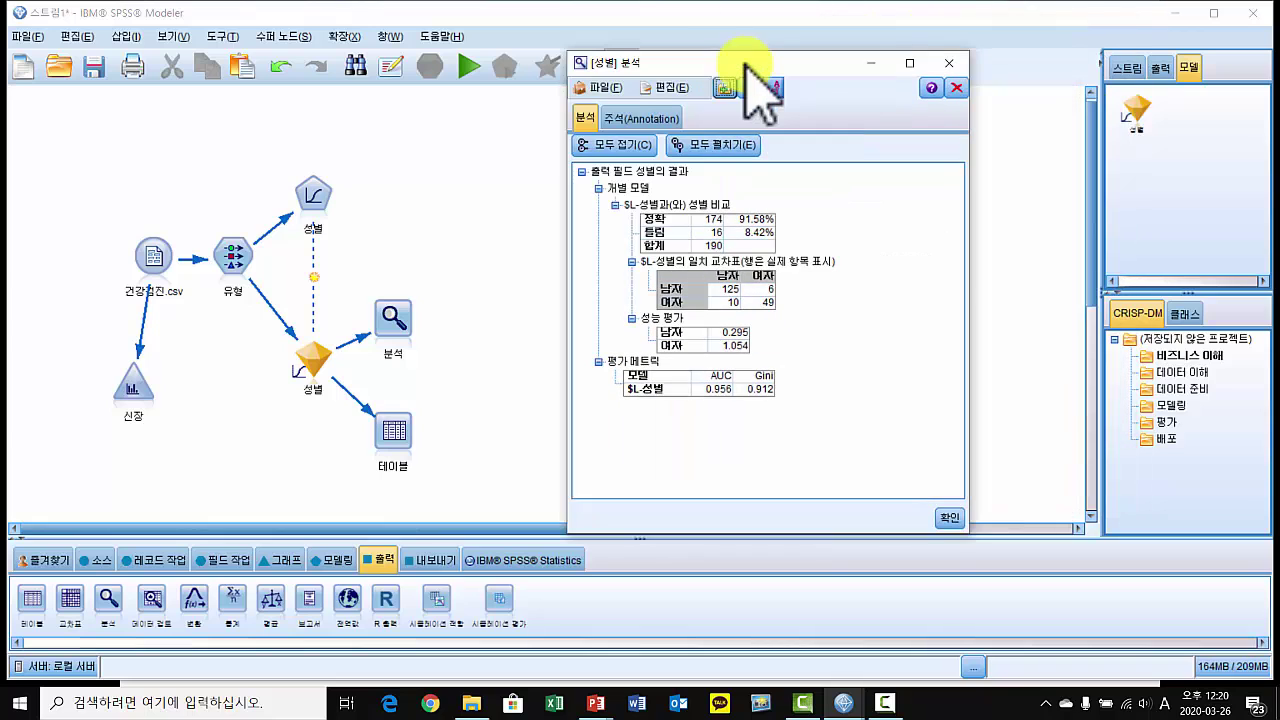
{"action": "left_click", "coordinate": [155, 268]}
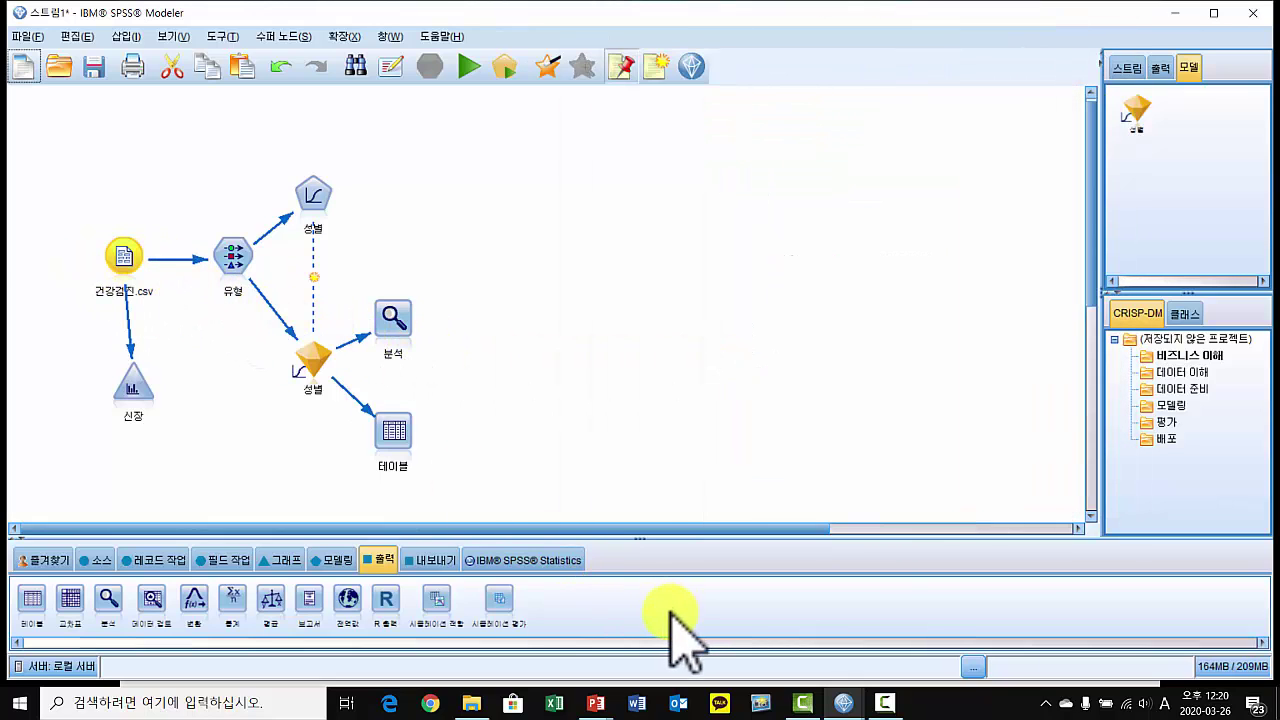
{"action": "key", "text": "alt+Tab"}
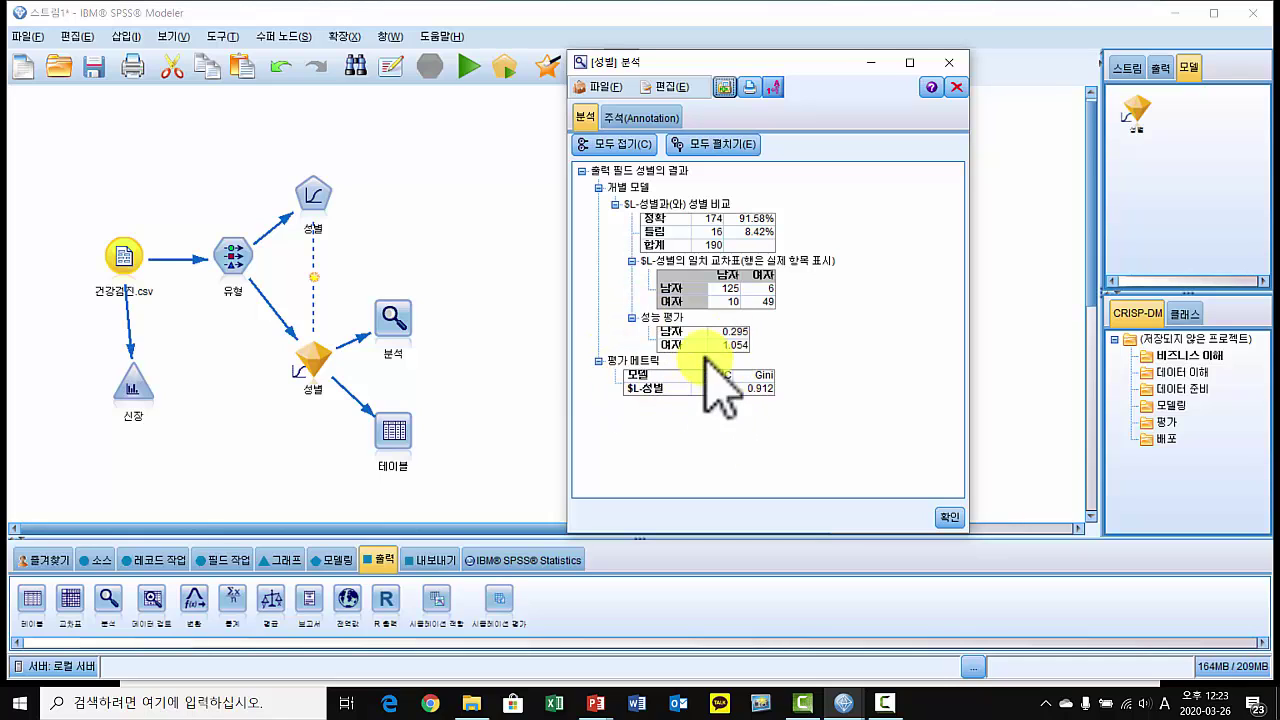
{"action": "left_click", "coordinate": [948, 517]}
Move the 테이블 node beneath the 성별 nugget and connect an 평가 (Evaluation) graph node below the 분석 node.
{"action": "left_click_drag", "start_coordinate": [400, 428], "coordinate": [300, 462]}
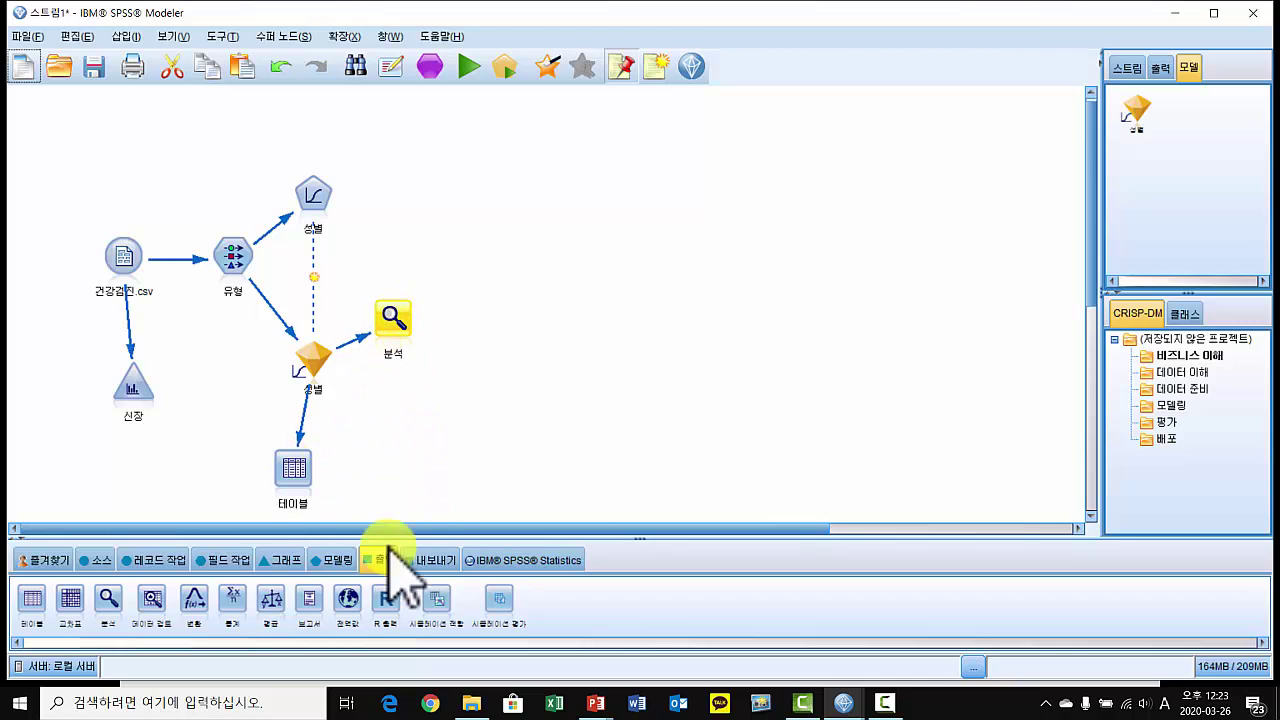
{"action": "left_click", "coordinate": [280, 560]}
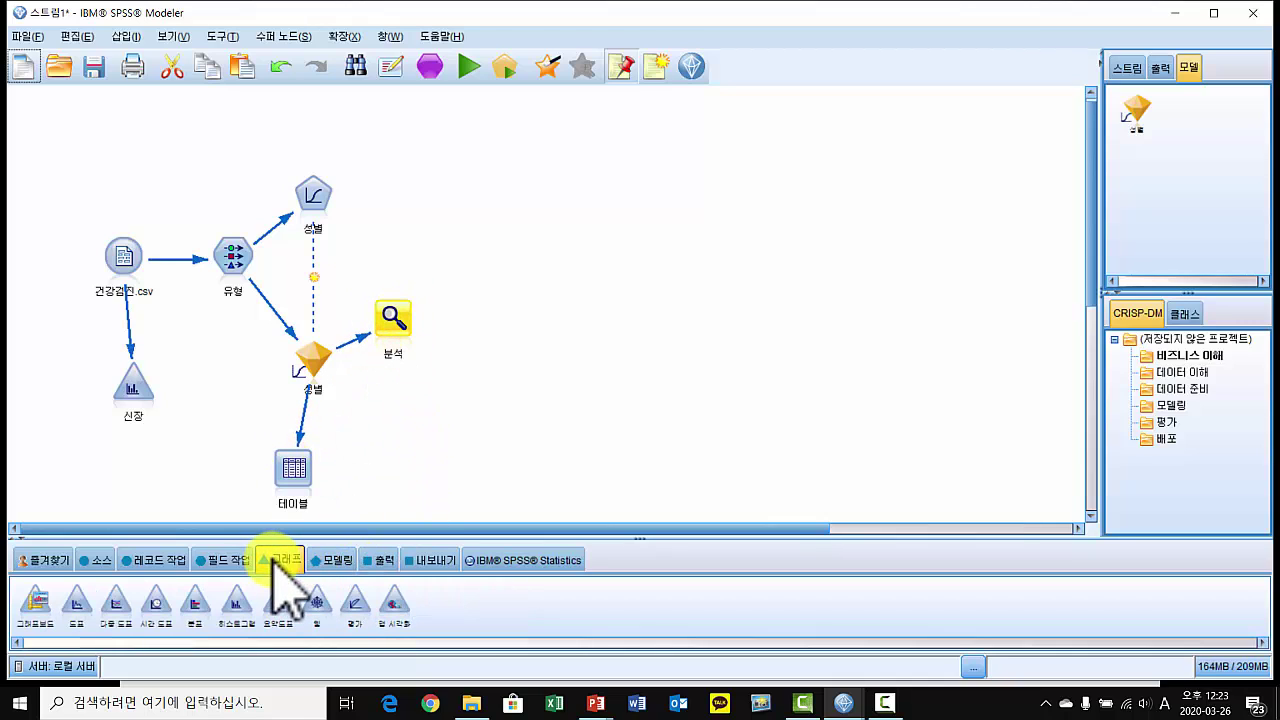
{"action": "double_click", "coordinate": [357, 600]}
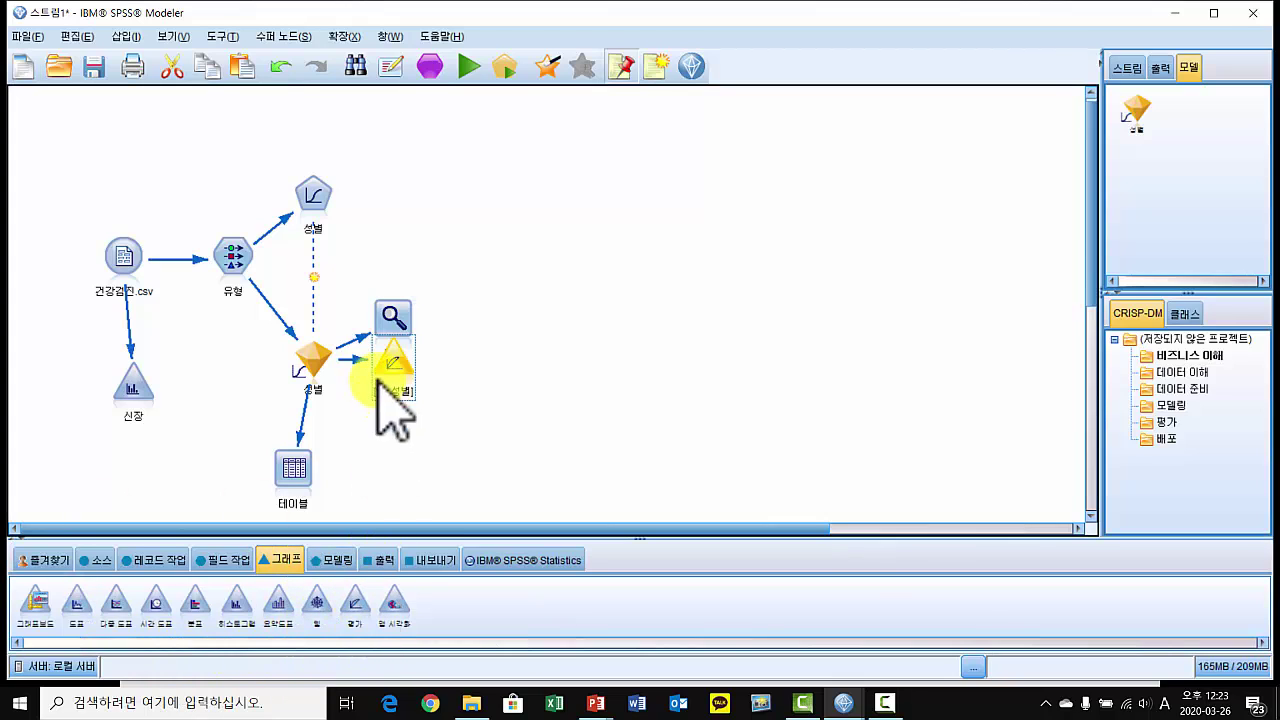
{"action": "left_click_drag", "start_coordinate": [381, 368], "coordinate": [388, 436]}
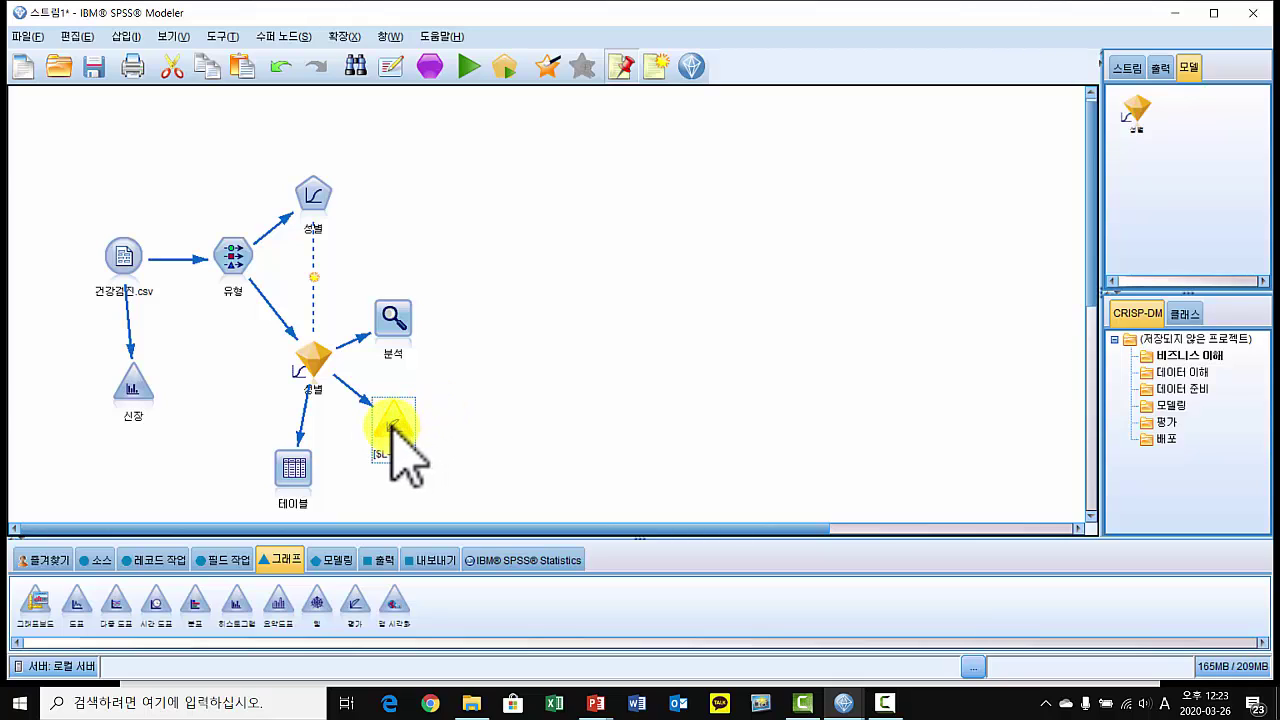
Run the evaluation node as a cumulative 이익 (gains) chart with 최적 예측선 포함 enabled, and compare the resulting curves.
{"action": "double_click", "coordinate": [403, 420]}
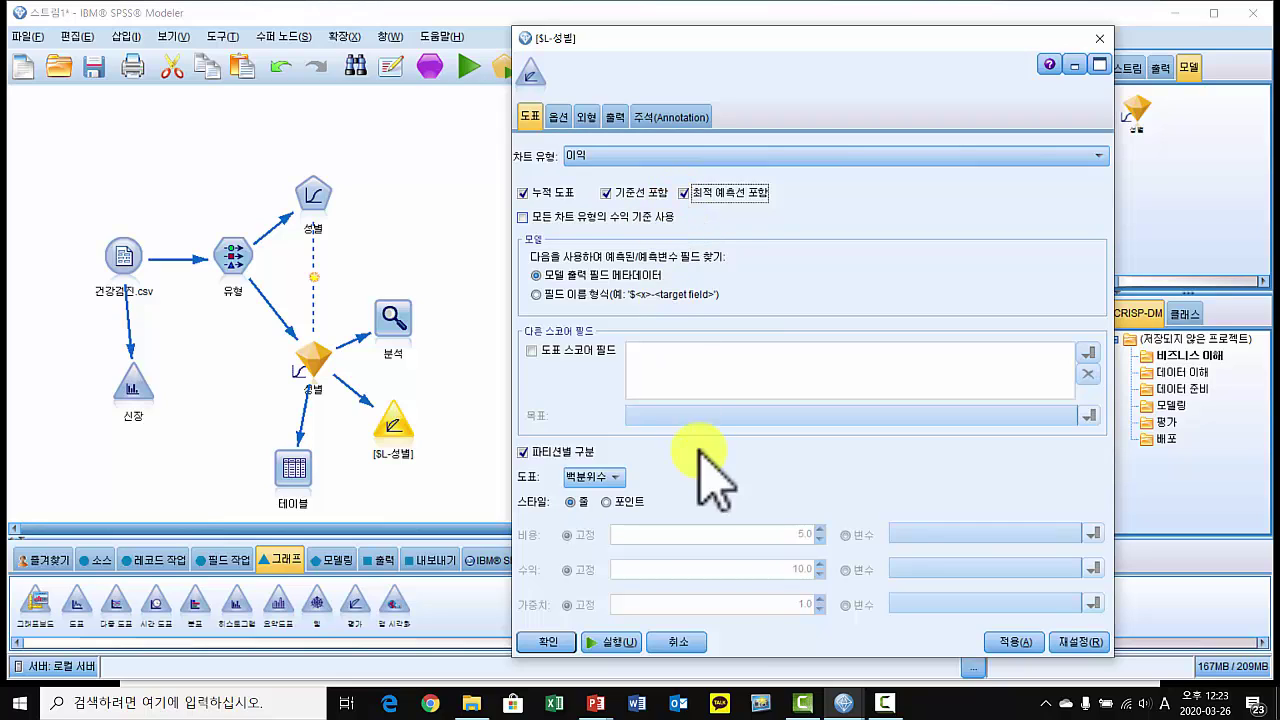
{"action": "left_click", "coordinate": [617, 642]}
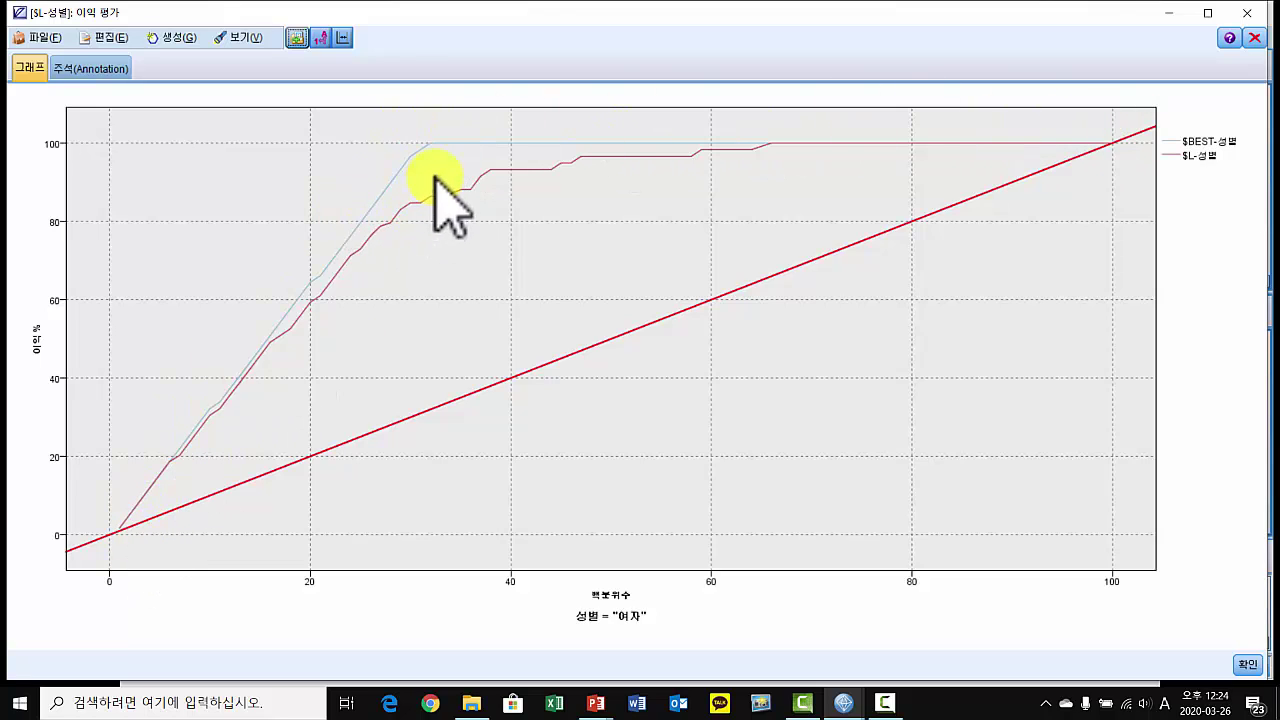
{"action": "mouse_move", "coordinate": [452, 142]}
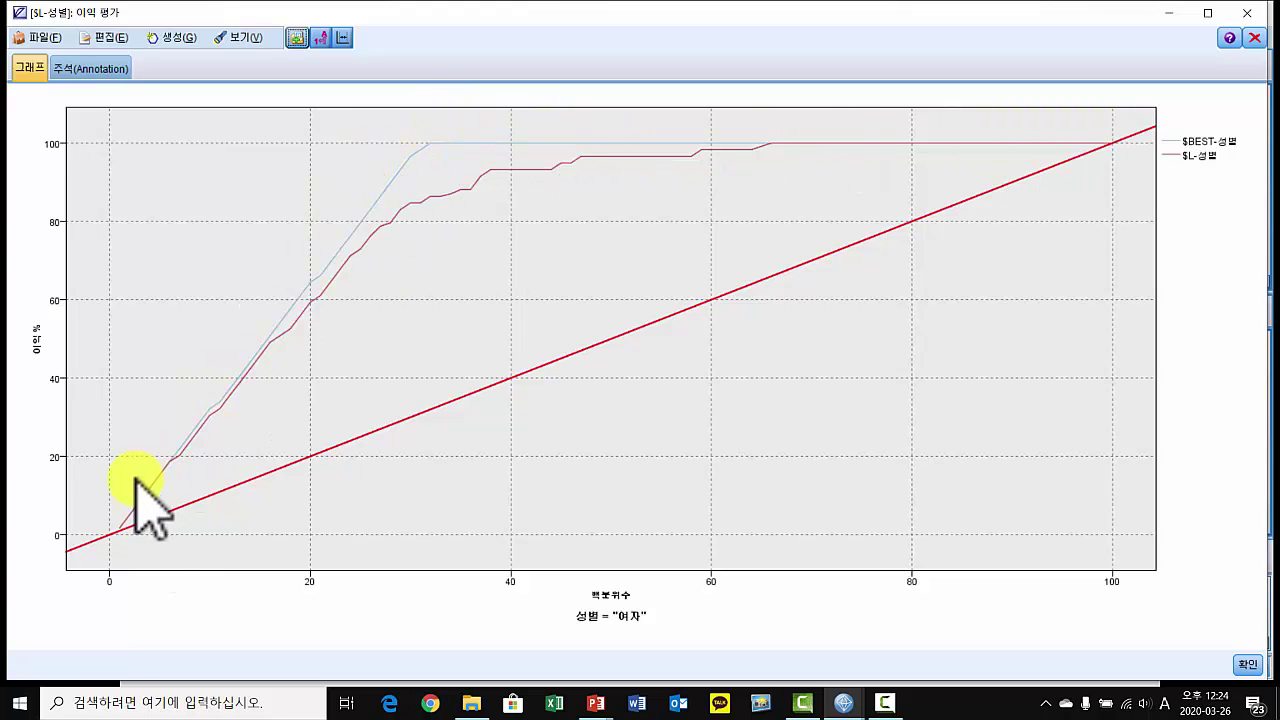
{"action": "mouse_move", "coordinate": [301, 306]}
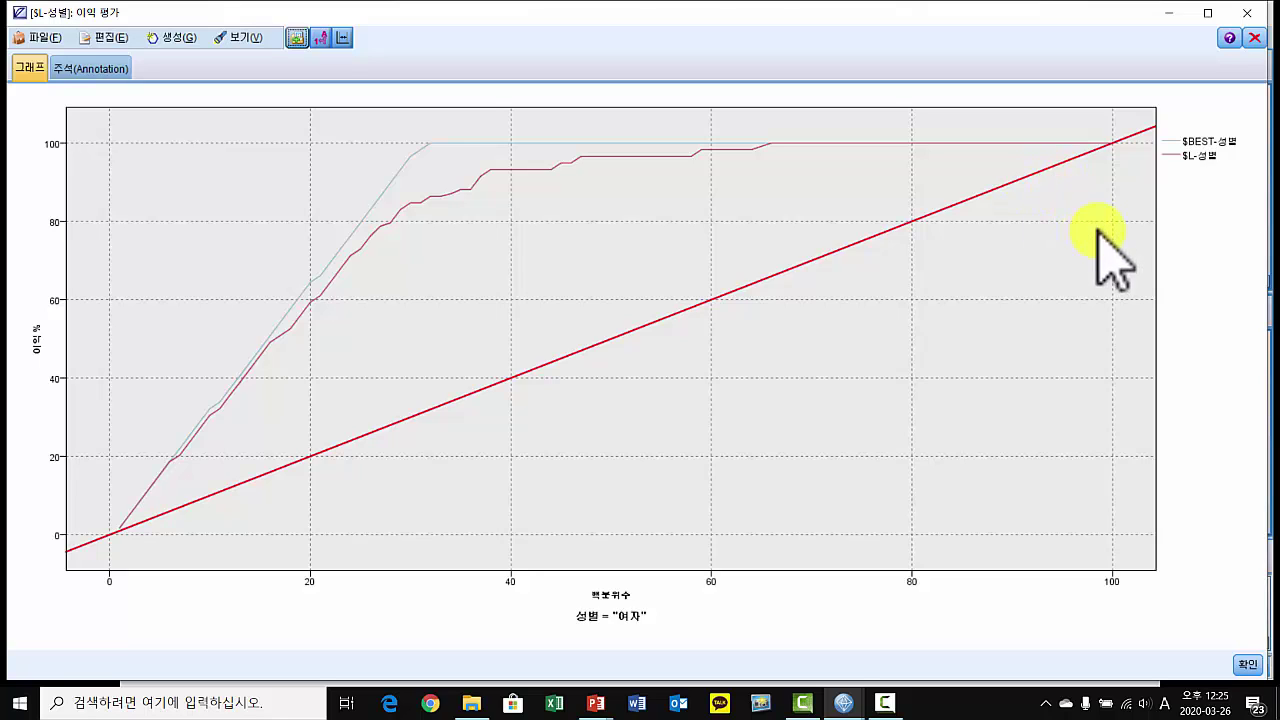
{"action": "left_click", "coordinate": [1254, 37]}
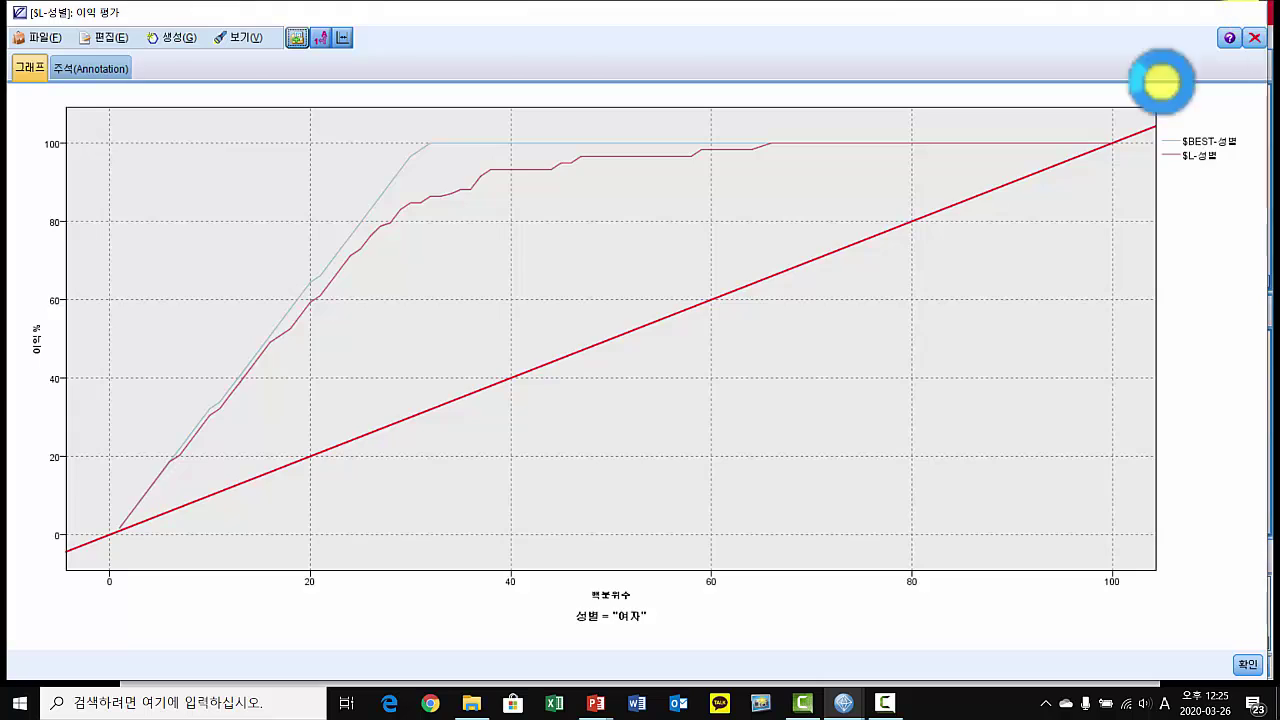
Run the 분석 node again, review the evaluation metrics for $L-성별, and close the output.
{"action": "right_click", "coordinate": [388, 324]}
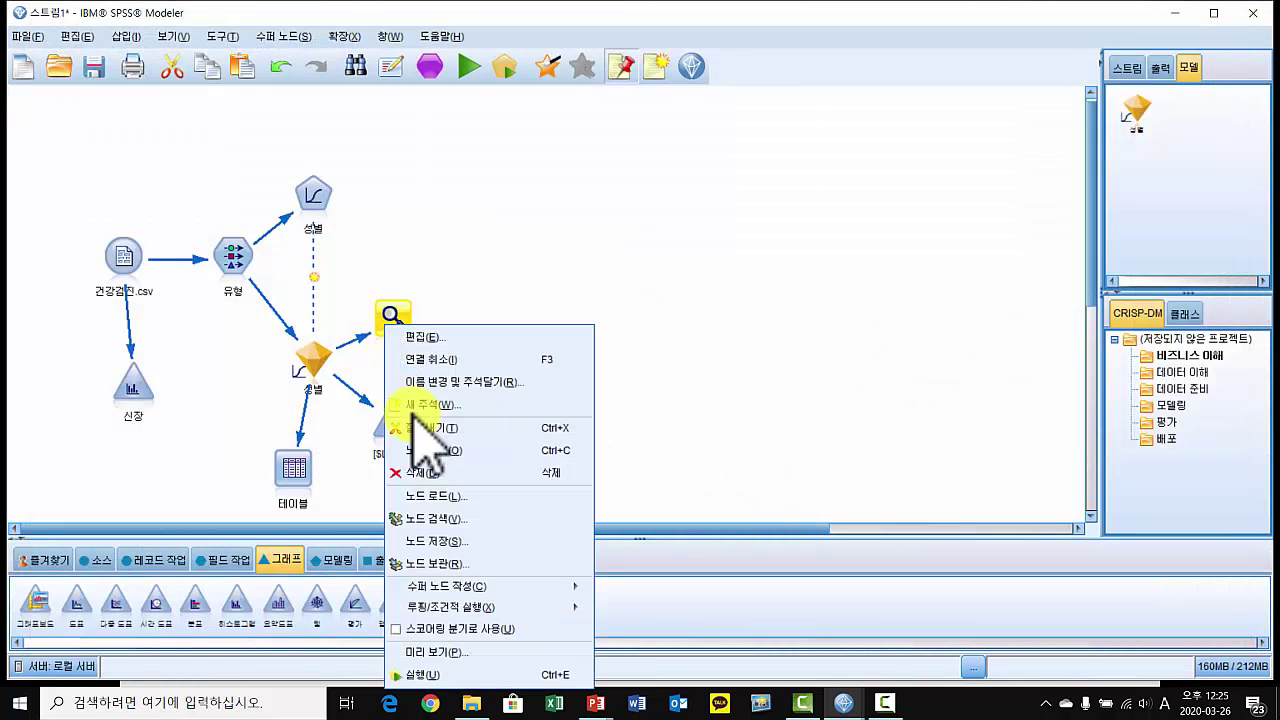
{"action": "left_click", "coordinate": [462, 684]}
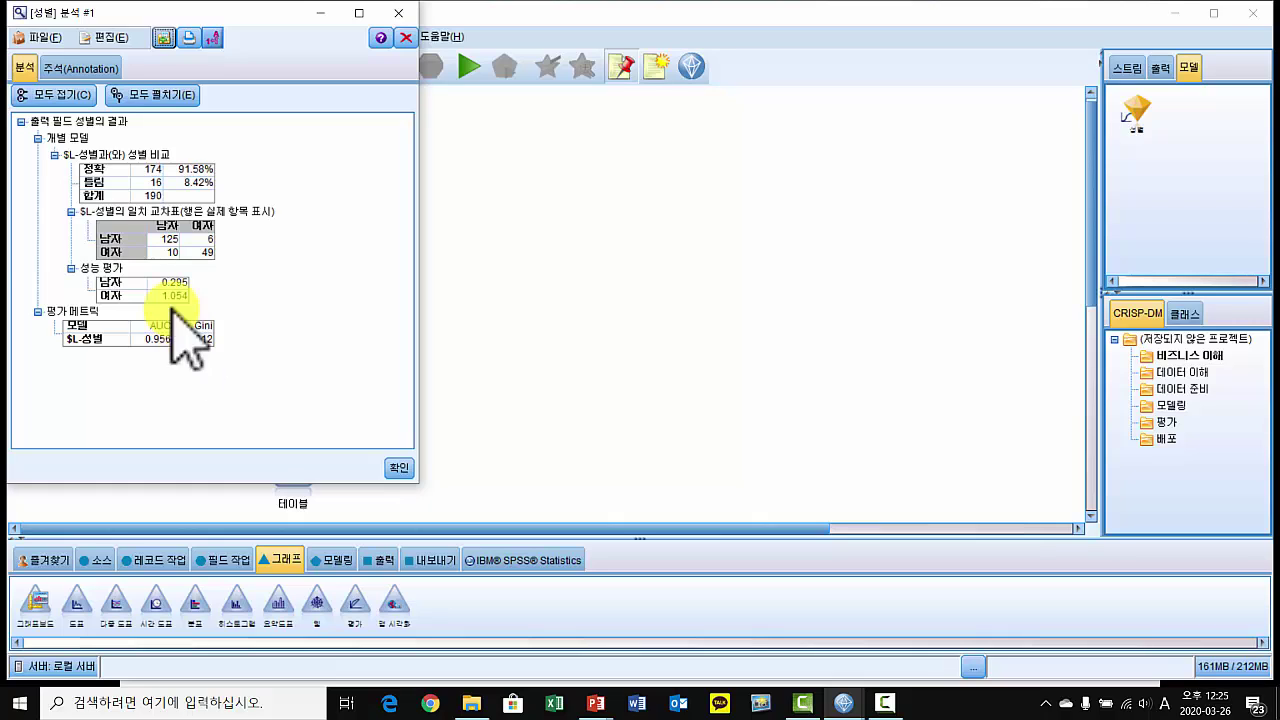
{"action": "left_click", "coordinate": [401, 466]}
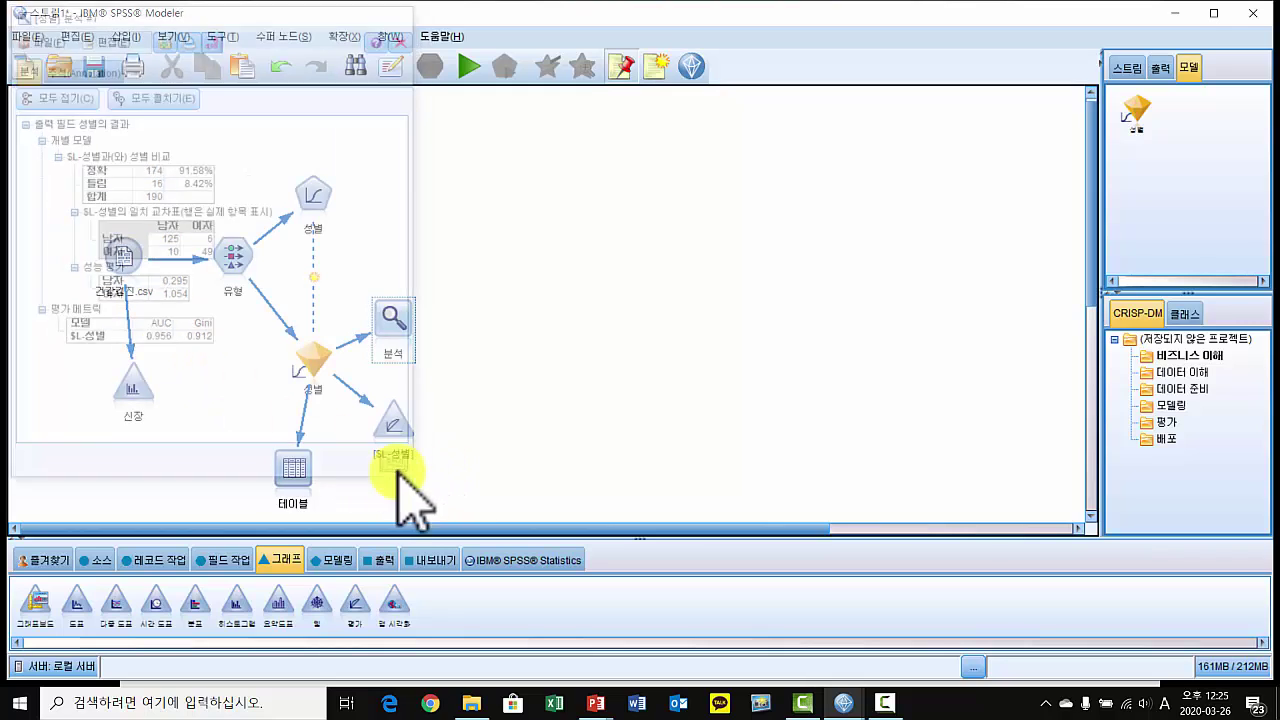
Rearrange the stream with 분석 beside the 성별 nugget, 테이블 and the evaluation graph below it, and the 성별 modeling node higher.
{"action": "left_click", "coordinate": [405, 362]}
{"action": "left_click_drag", "start_coordinate": [393, 425], "coordinate": [394, 447]}
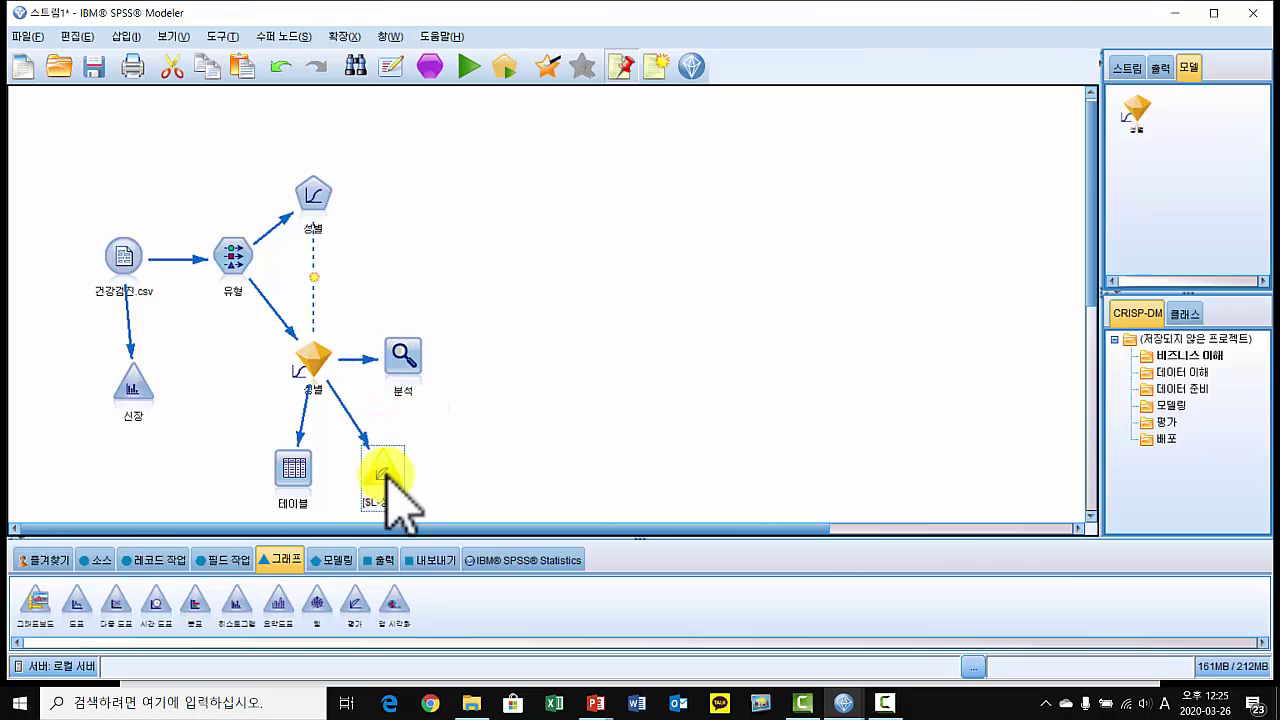
{"action": "left_click_drag", "start_coordinate": [296, 465], "coordinate": [276, 457]}
{"action": "left_click_drag", "start_coordinate": [373, 440], "coordinate": [363, 451]}
{"action": "left_click", "coordinate": [403, 352]}
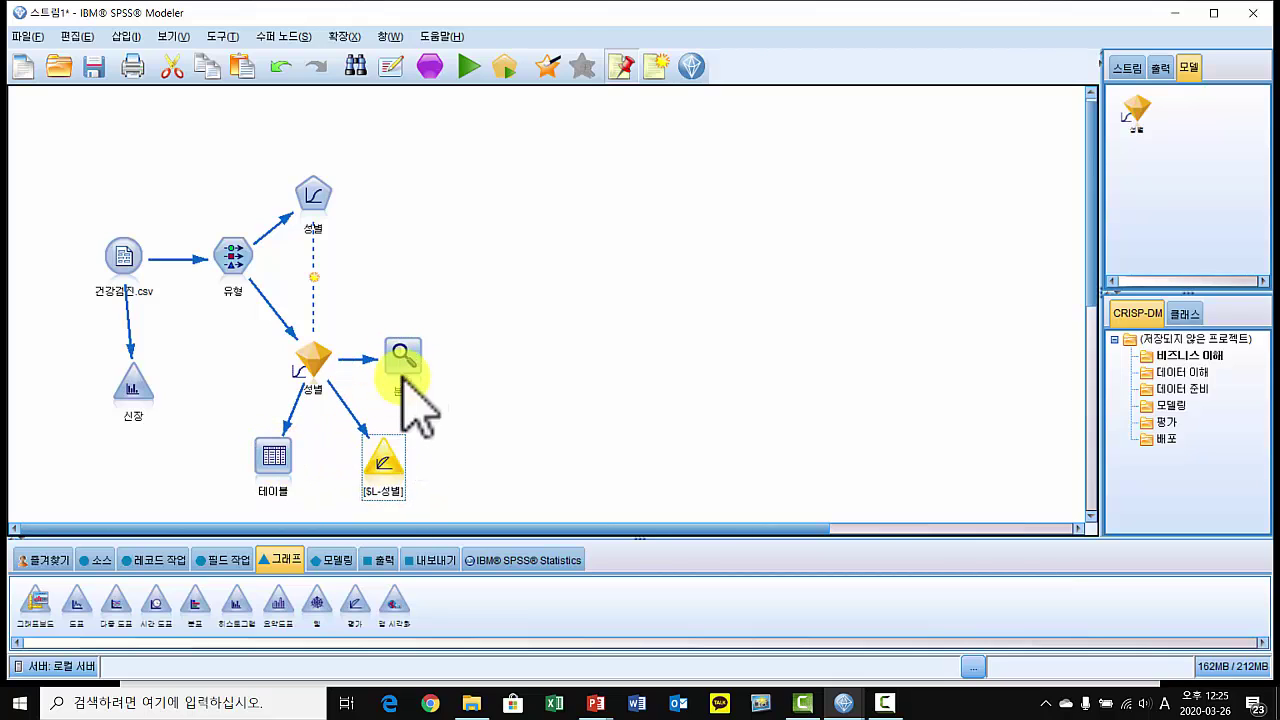
{"action": "left_click_drag", "start_coordinate": [313, 197], "coordinate": [323, 172]}
Place a copy of the 유형 node to the right of the 성별 branch and connect the original 유형 node to it.
{"action": "left_click", "coordinate": [236, 256]}
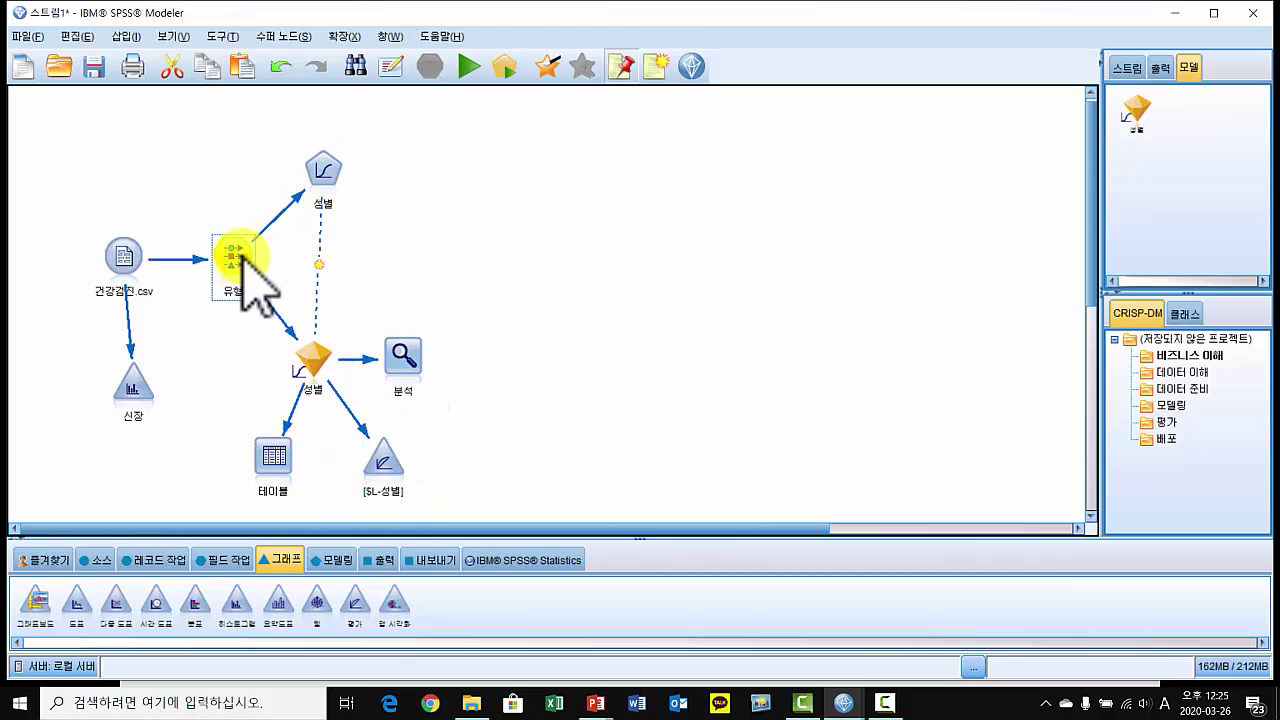
{"action": "left_click_drag", "start_coordinate": [243, 261], "coordinate": [434, 263]}
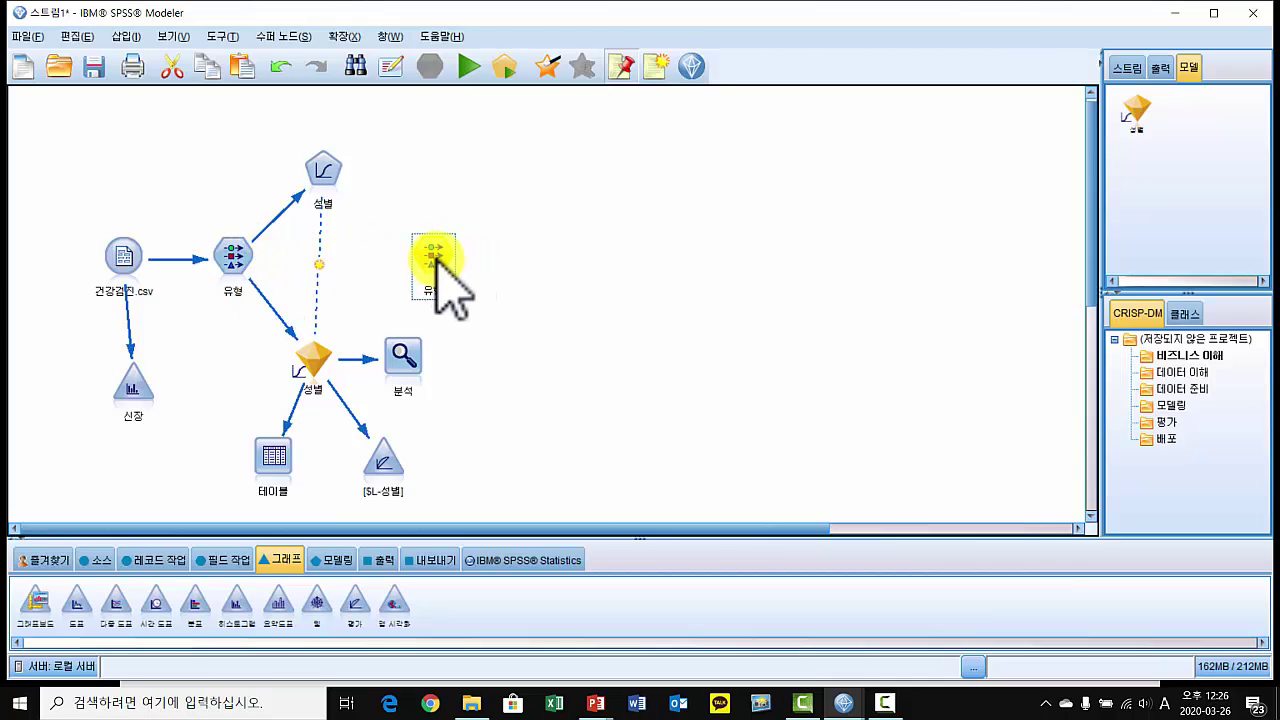
{"action": "left_click_drag", "start_coordinate": [252, 258], "coordinate": [434, 266]}
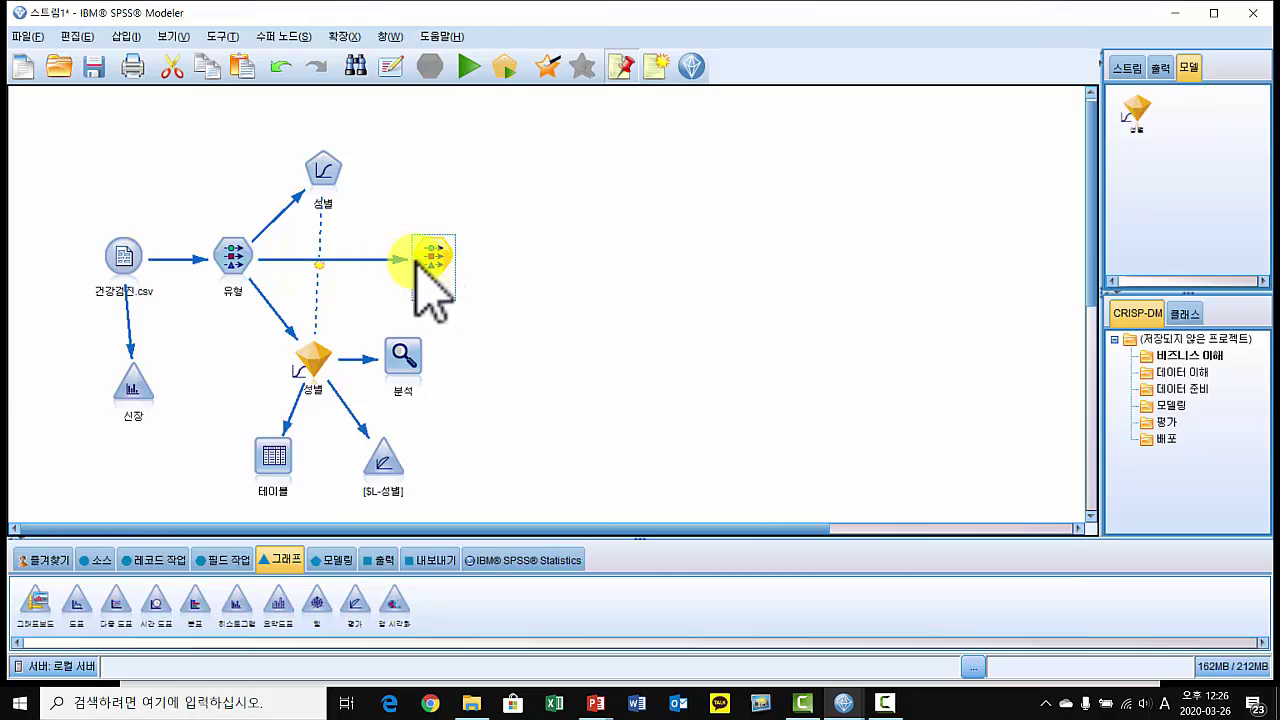
Set the roles of 연령, 중성지방 and 체중 to 입력 in the copied 유형 node.
{"action": "double_click", "coordinate": [437, 261]}
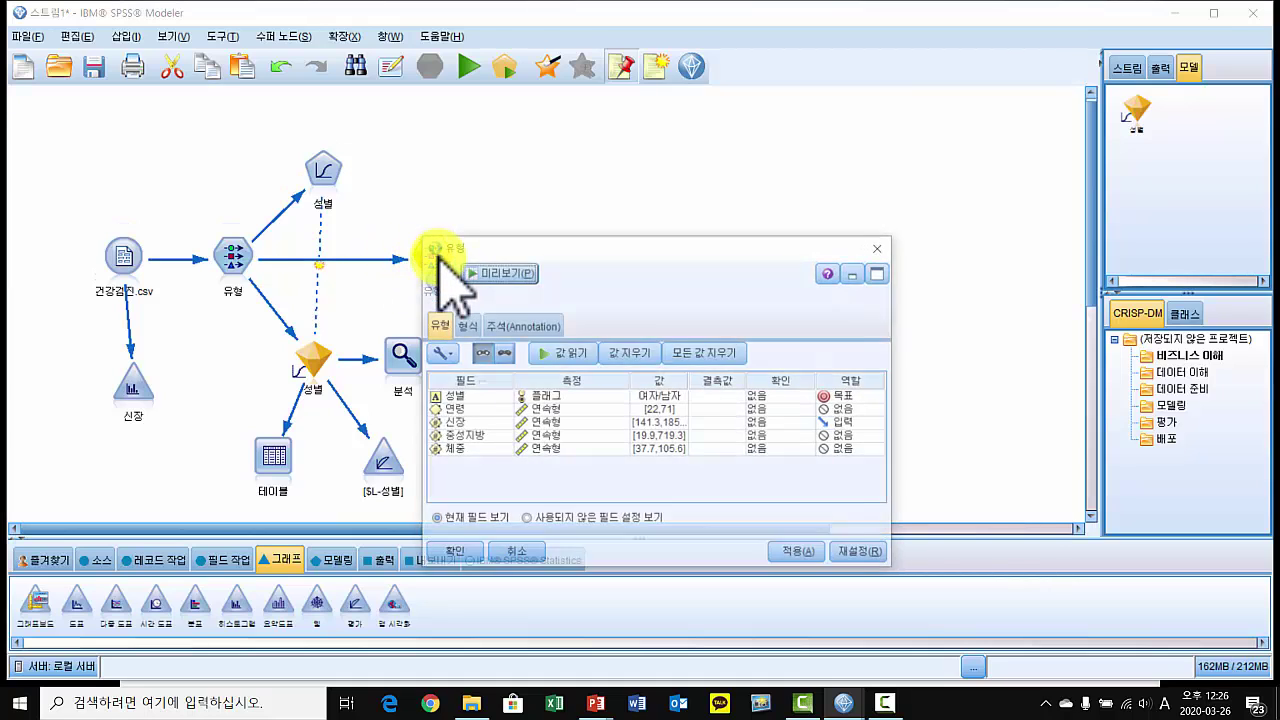
{"action": "left_click_drag", "start_coordinate": [650, 236], "coordinate": [865, 122]}
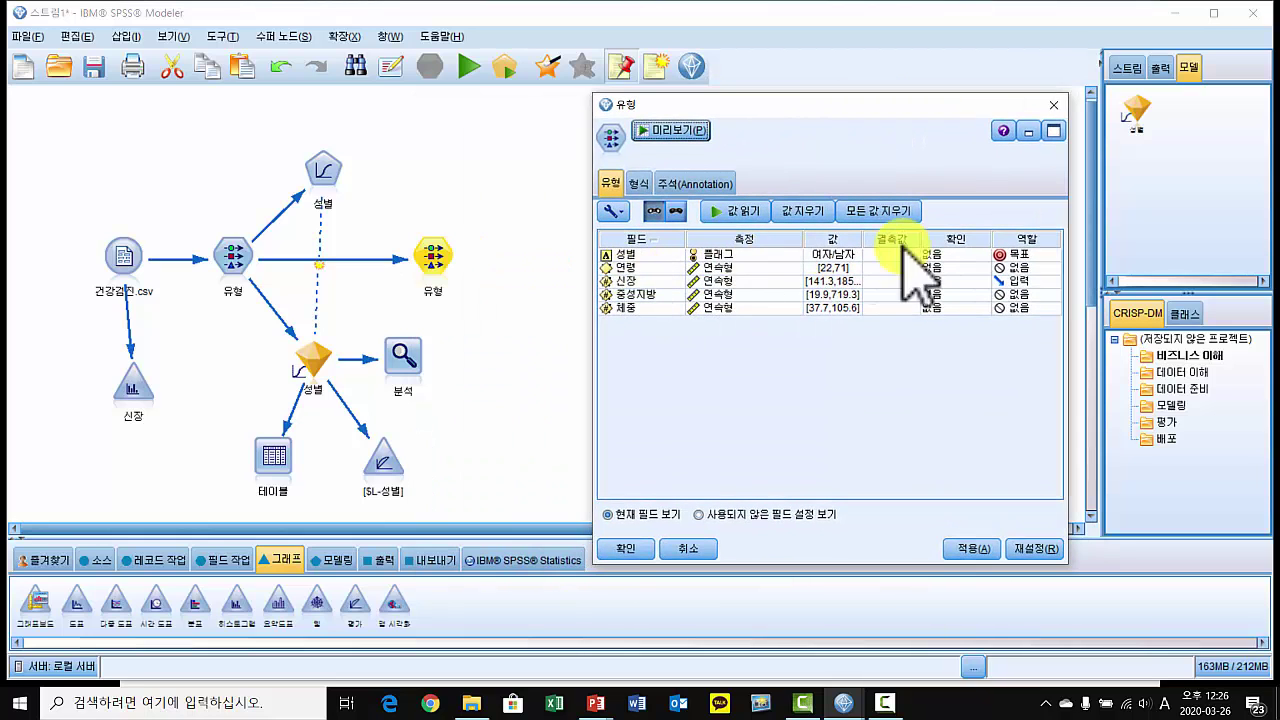
{"action": "left_click", "coordinate": [1020, 268]}
{"action": "left_click", "coordinate": [1022, 283]}
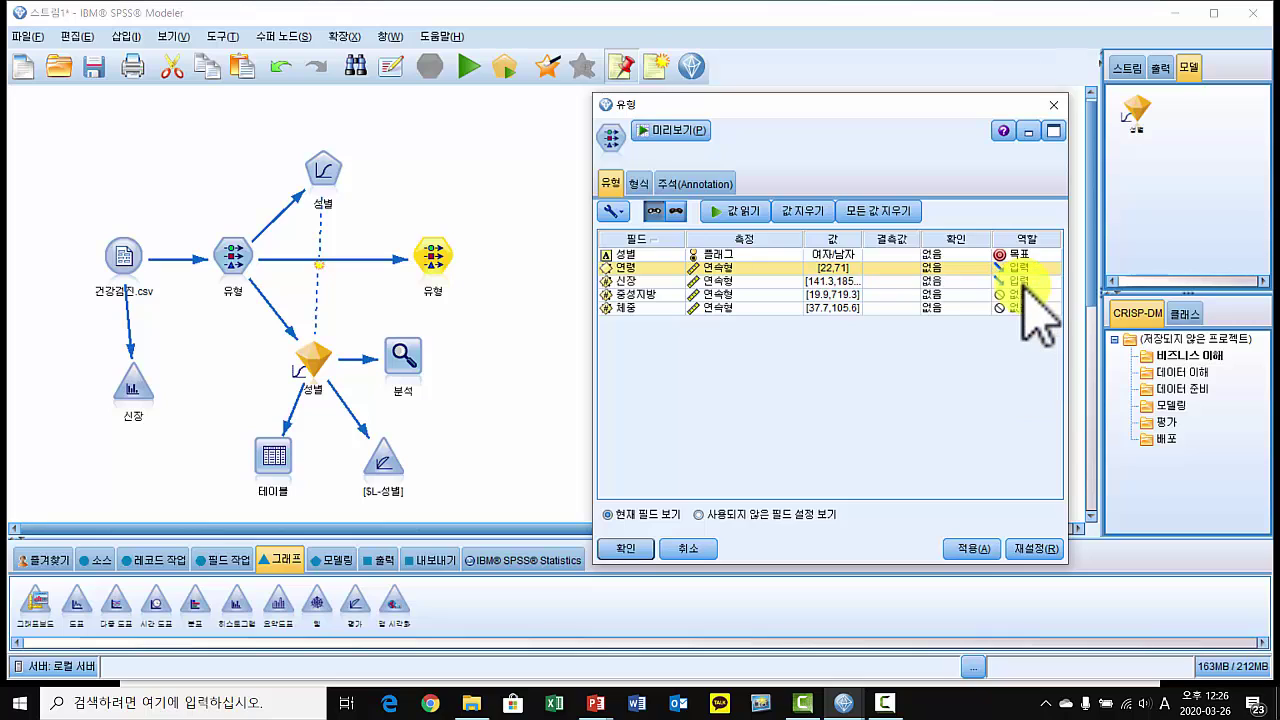
{"action": "left_click", "coordinate": [1024, 295]}
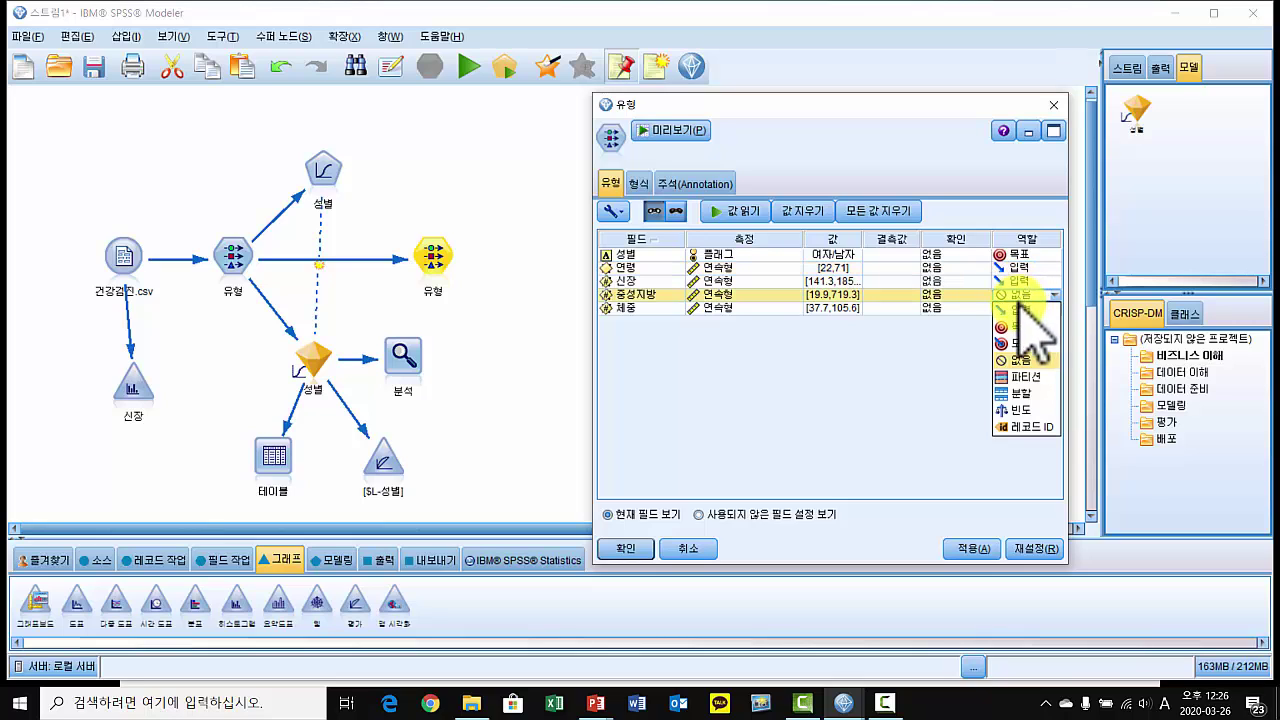
{"action": "left_click", "coordinate": [1022, 309]}
{"action": "left_click", "coordinate": [1023, 307]}
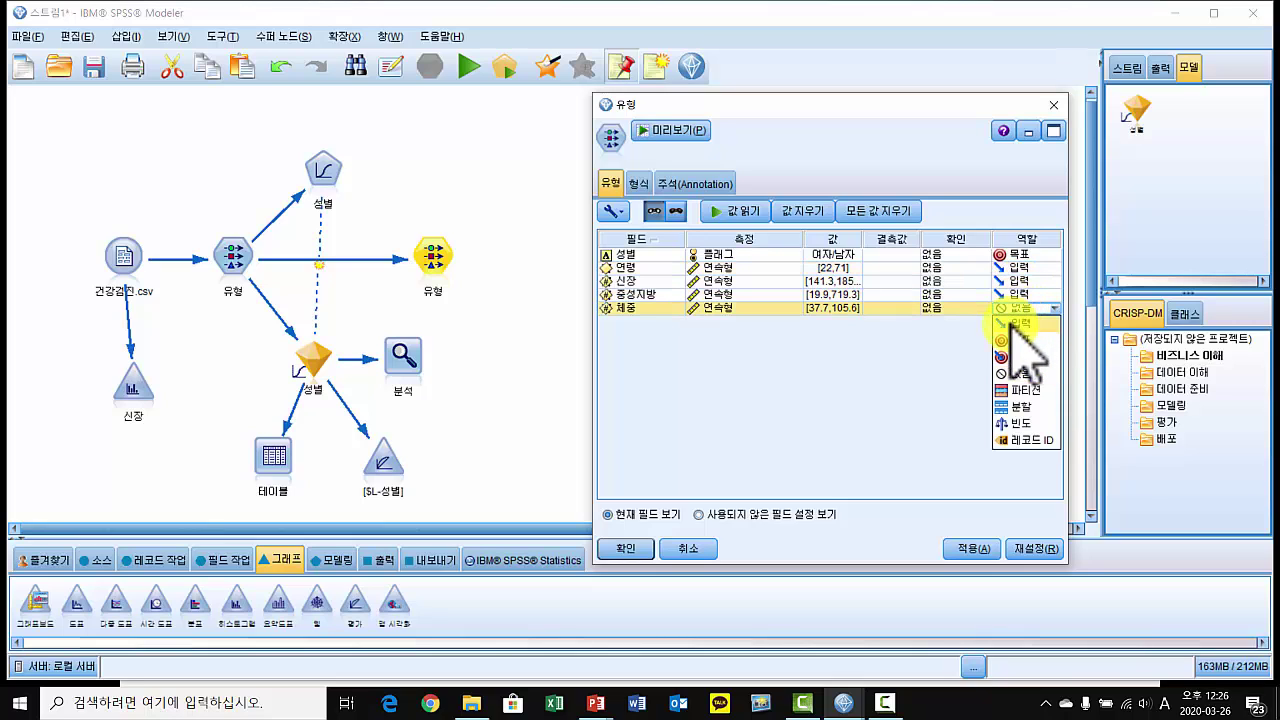
{"action": "left_click", "coordinate": [1015, 322]}
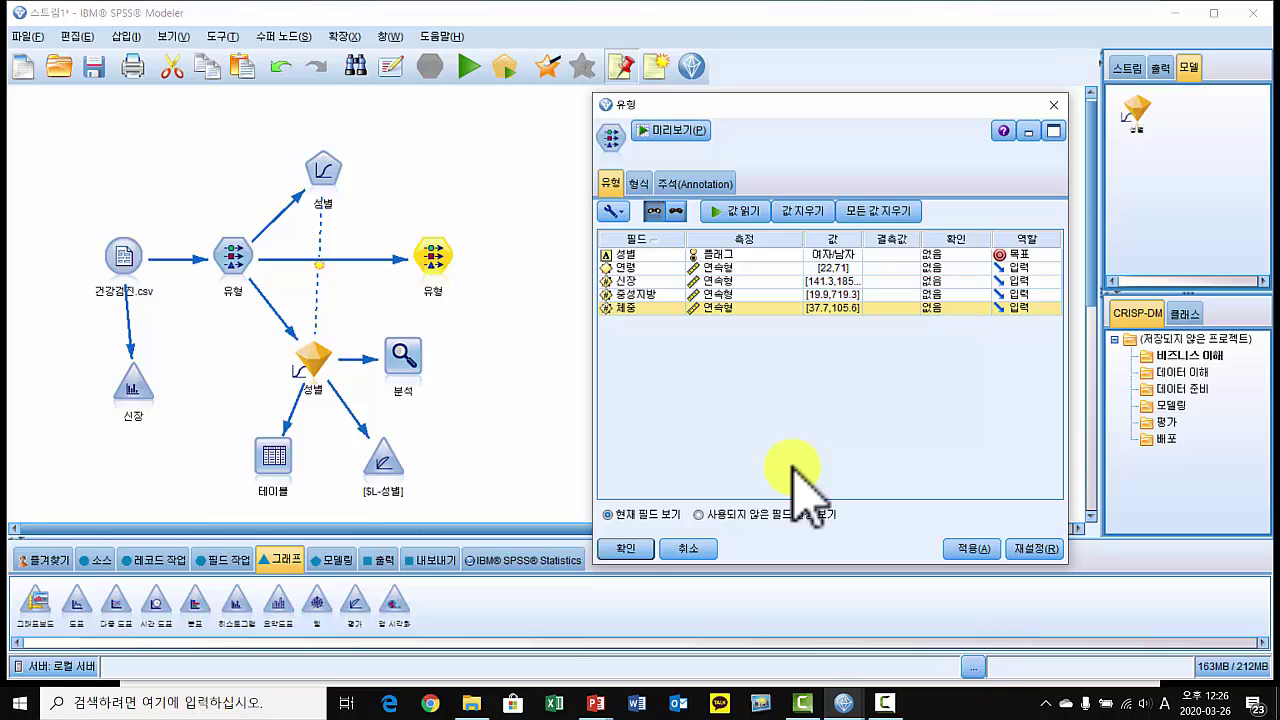
{"action": "left_click", "coordinate": [628, 549]}
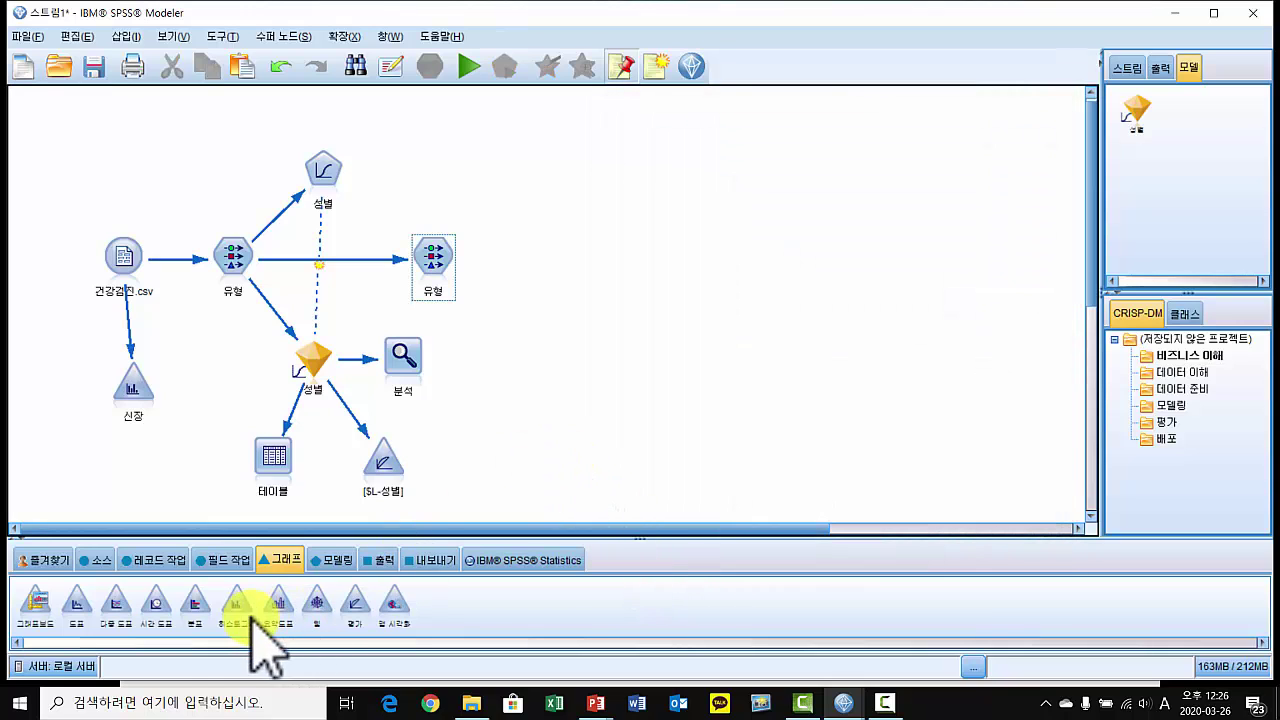
Attach a 로지스틱 modeling node to the copied 유형 node, place it above to the right, and run it to build the second 성별 model.
{"action": "left_click", "coordinate": [332, 560]}
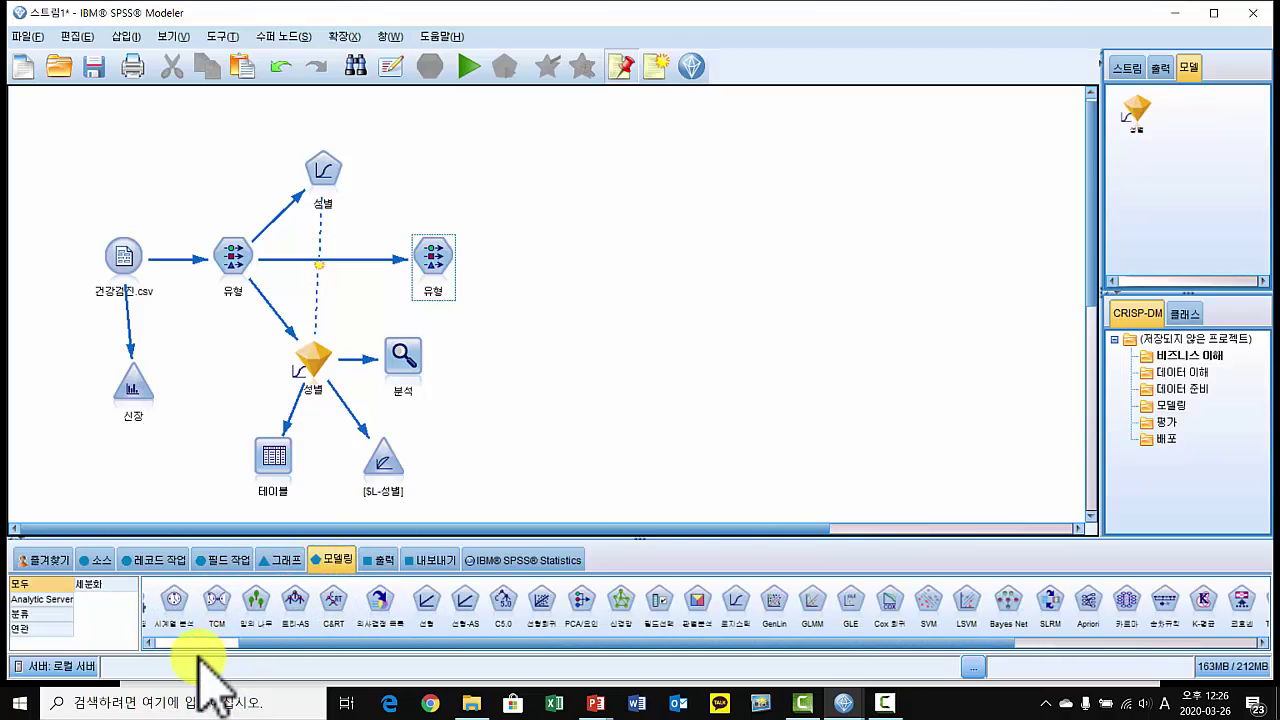
{"action": "double_click", "coordinate": [736, 600]}
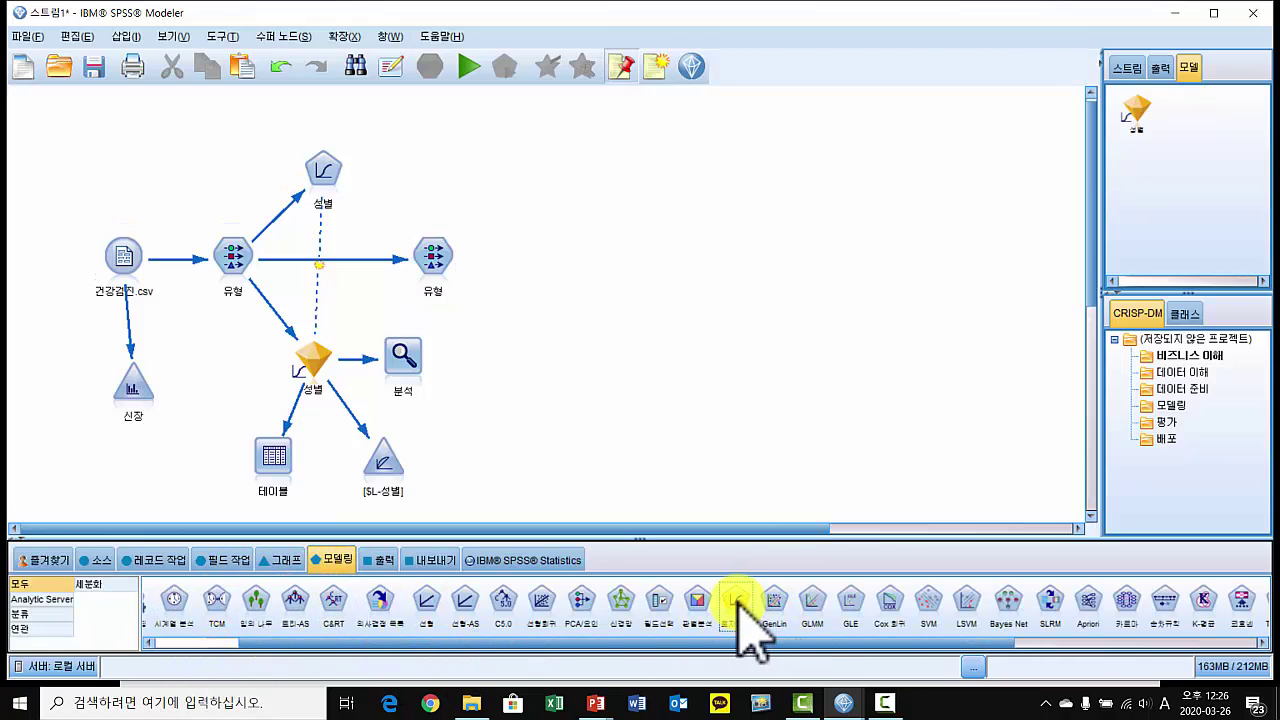
{"action": "left_click_drag", "start_coordinate": [513, 258], "coordinate": [513, 174]}
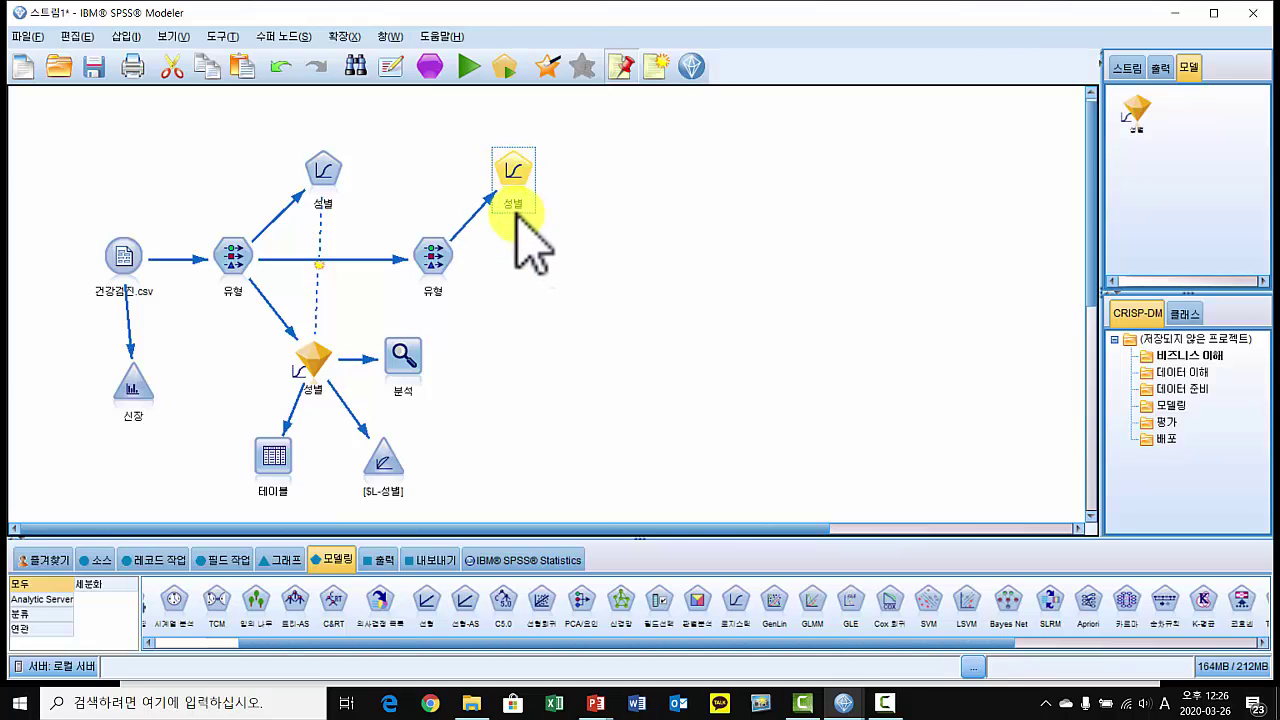
{"action": "right_click", "coordinate": [509, 167]}
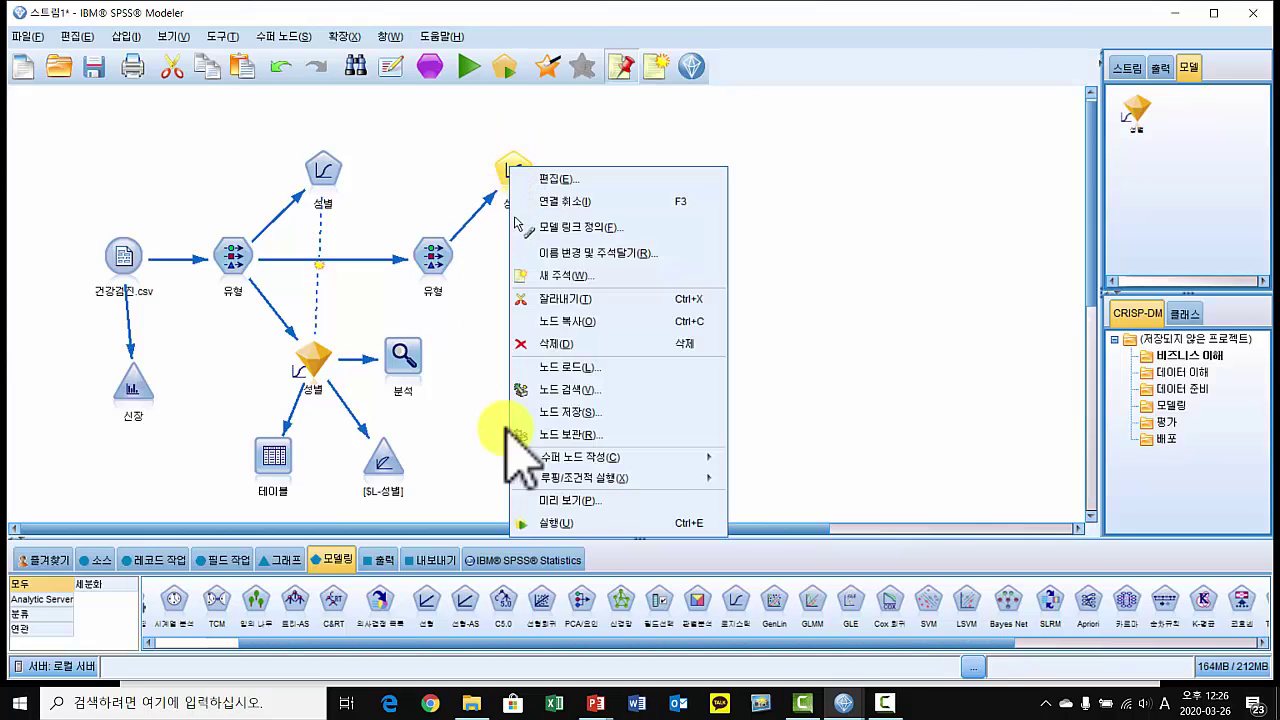
{"action": "left_click", "coordinate": [556, 523]}
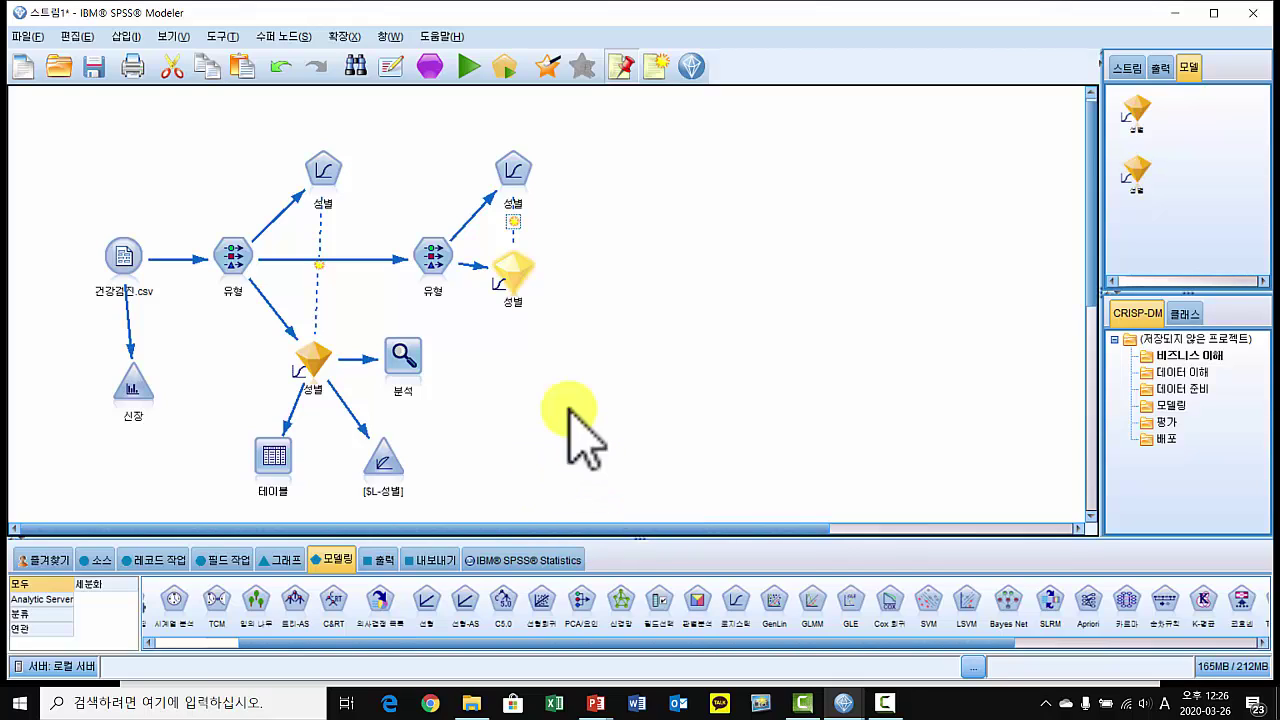
Move the new 성별 nugget below its modeling node and spread the 분석 and evaluation graph nodes out beneath the nuggets.
{"action": "left_click_drag", "start_coordinate": [402, 368], "coordinate": [428, 425]}
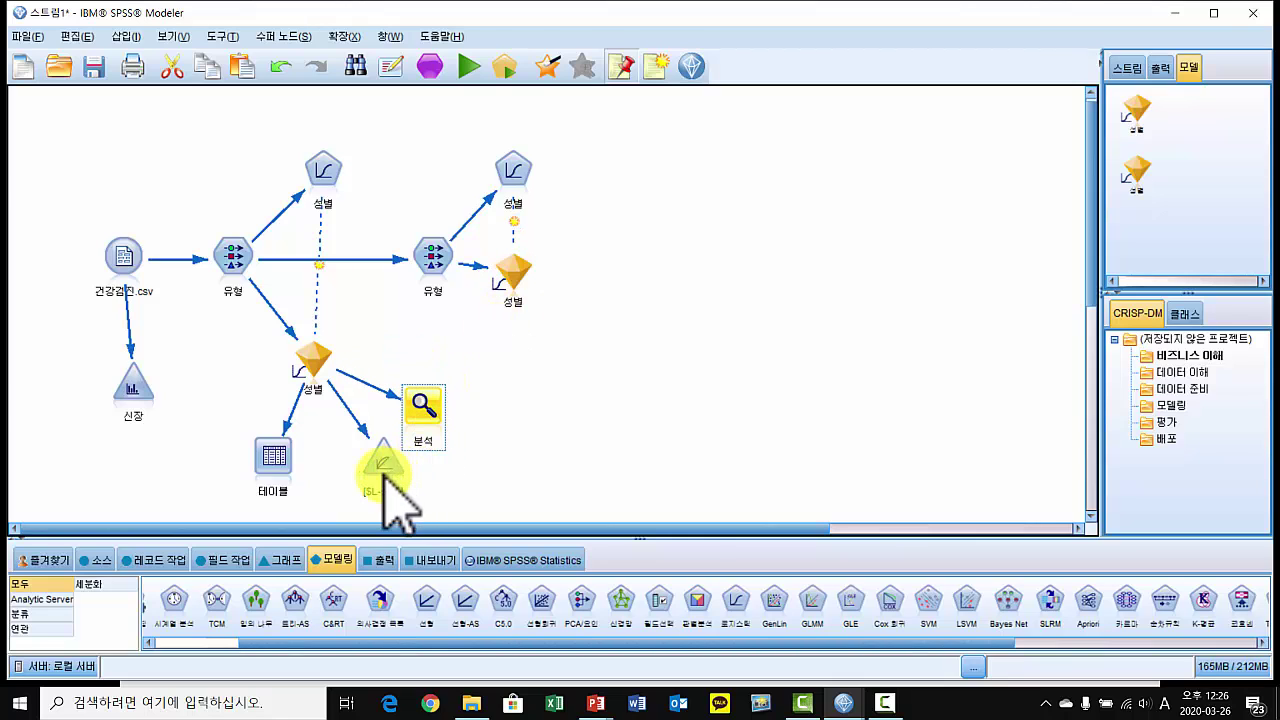
{"action": "left_click_drag", "start_coordinate": [385, 464], "coordinate": [337, 470]}
{"action": "left_click_drag", "start_coordinate": [510, 255], "coordinate": [503, 350]}
{"action": "left_click_drag", "start_coordinate": [425, 415], "coordinate": [466, 457]}
{"action": "left_click", "coordinate": [510, 354]}
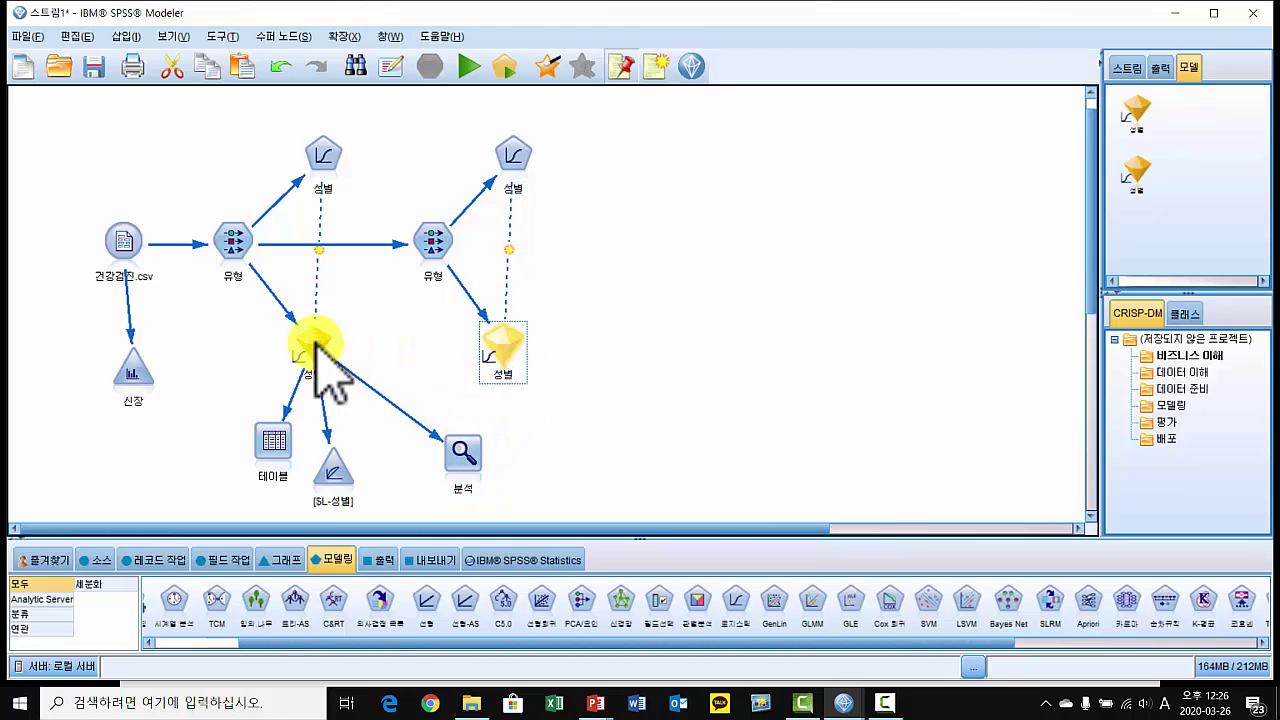
Connect the first 성별 nugget to the second and reroute the 분석 node to the second nugget, placing it alongside.
{"action": "left_click_drag", "start_coordinate": [333, 342], "coordinate": [505, 360]}
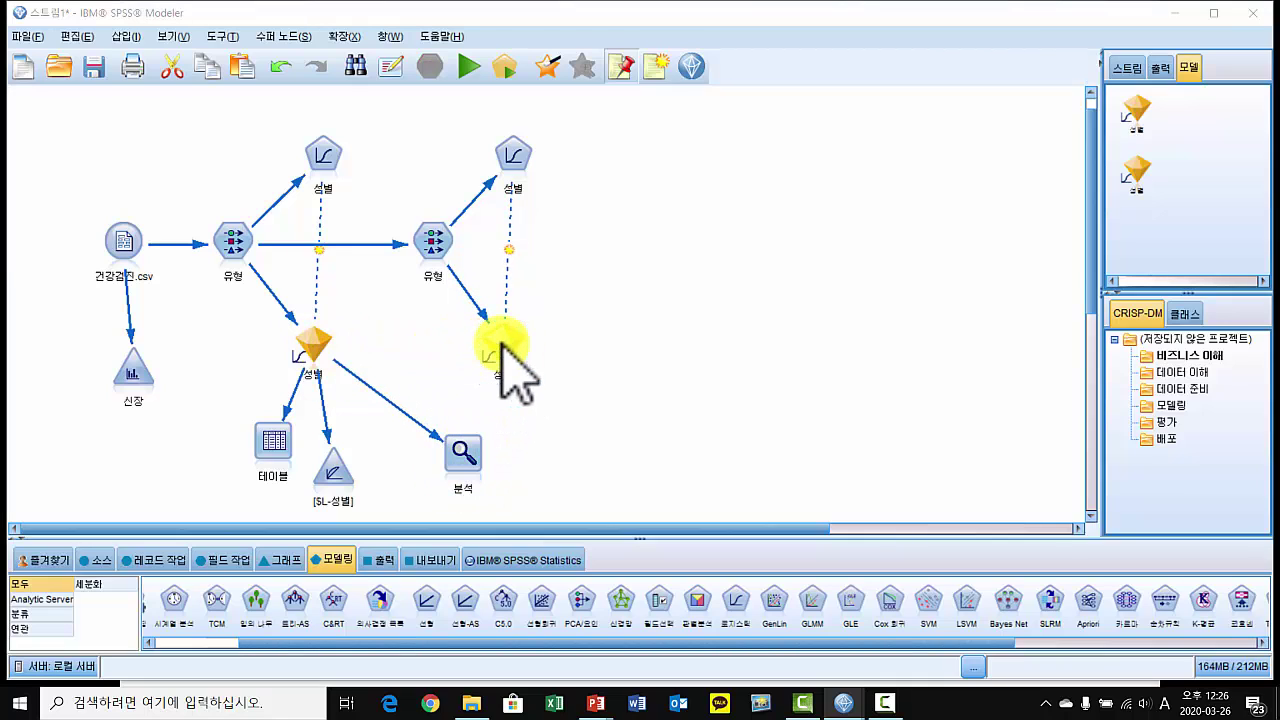
{"action": "left_click", "coordinate": [586, 375]}
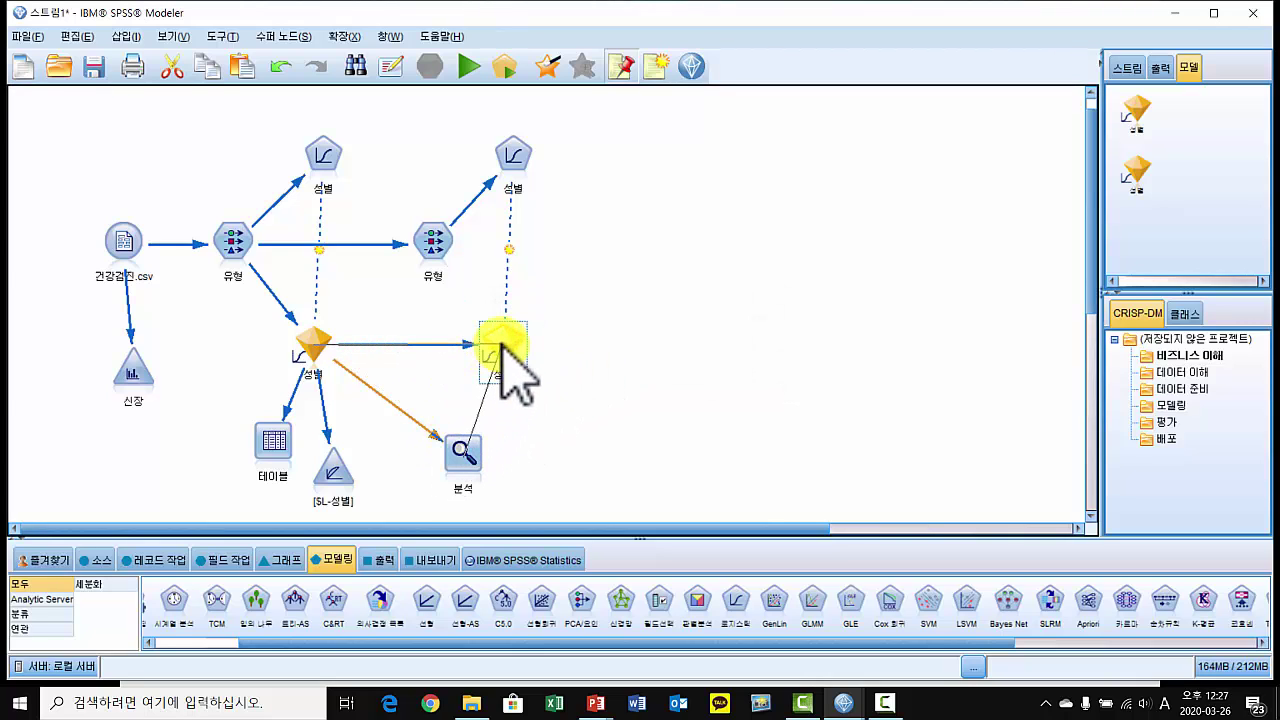
{"action": "left_click_drag", "start_coordinate": [509, 362], "coordinate": [600, 312]}
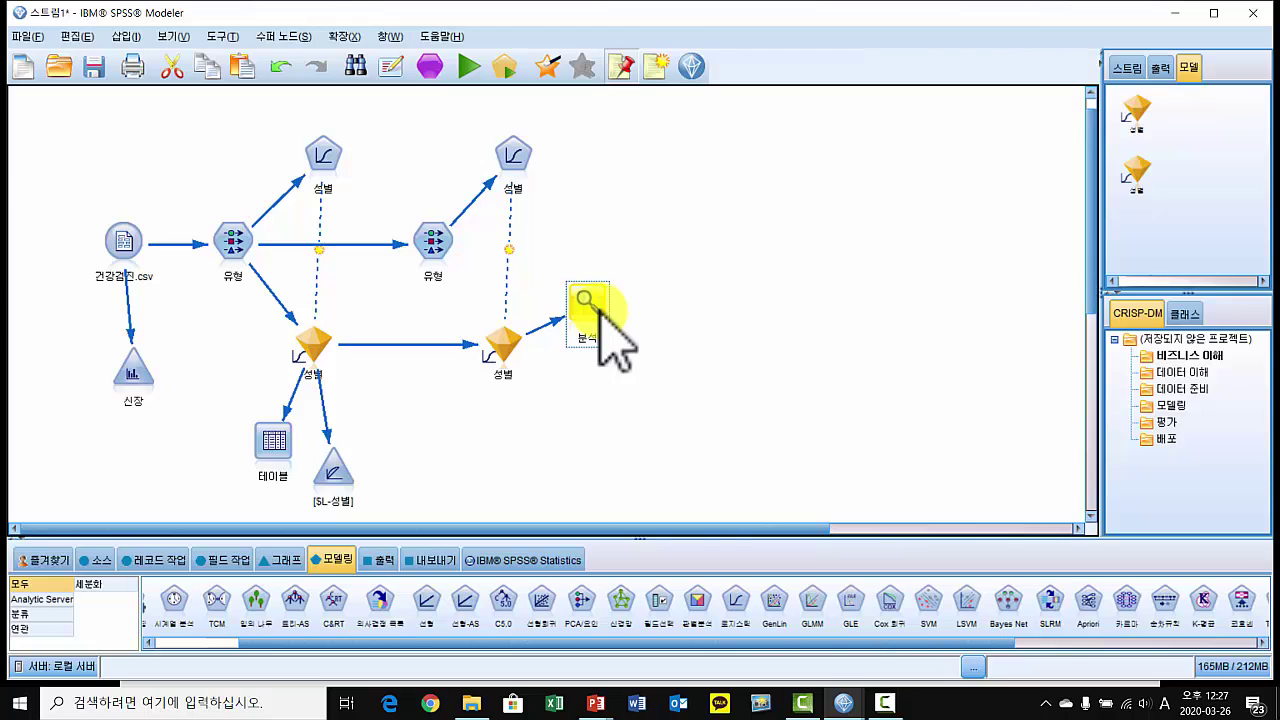
{"action": "left_click_drag", "start_coordinate": [272, 443], "coordinate": [309, 467]}
{"action": "left_click_drag", "start_coordinate": [598, 306], "coordinate": [603, 340]}
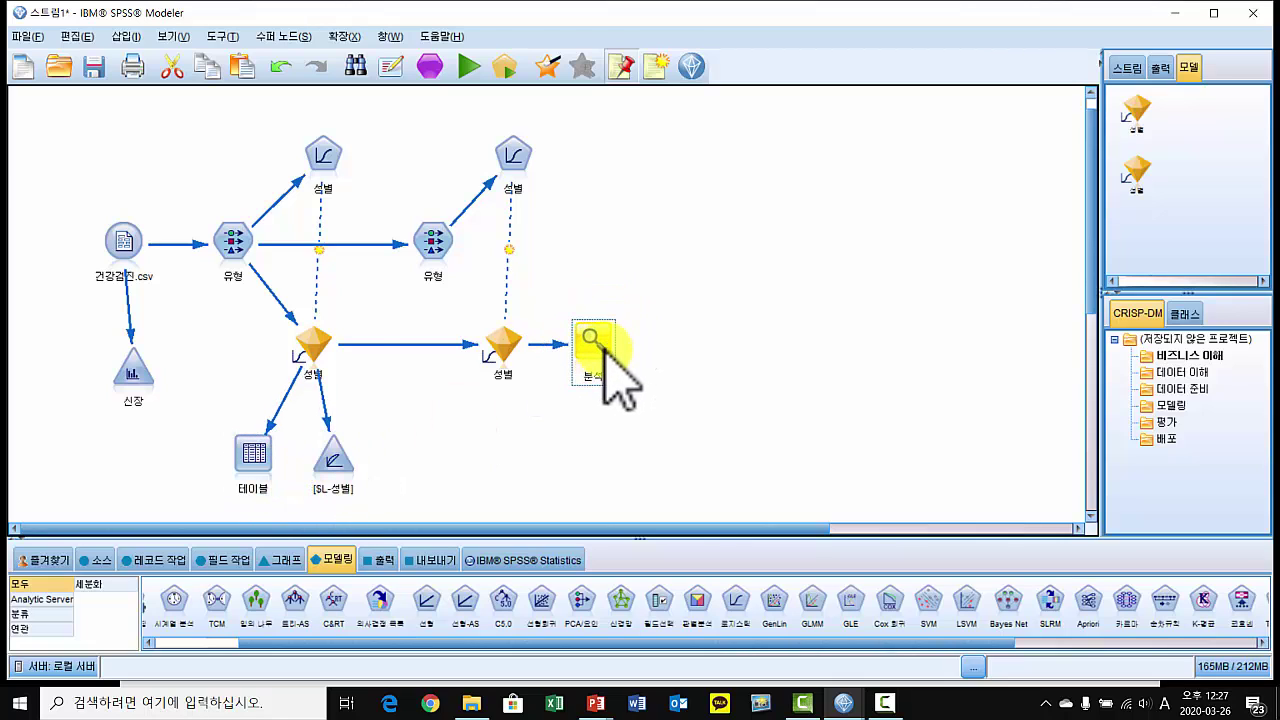
Run the 분석 node, compare the accuracy, AUC and Gini of $L-성별 and $L1-성별, and close the output.
{"action": "right_click", "coordinate": [600, 342]}
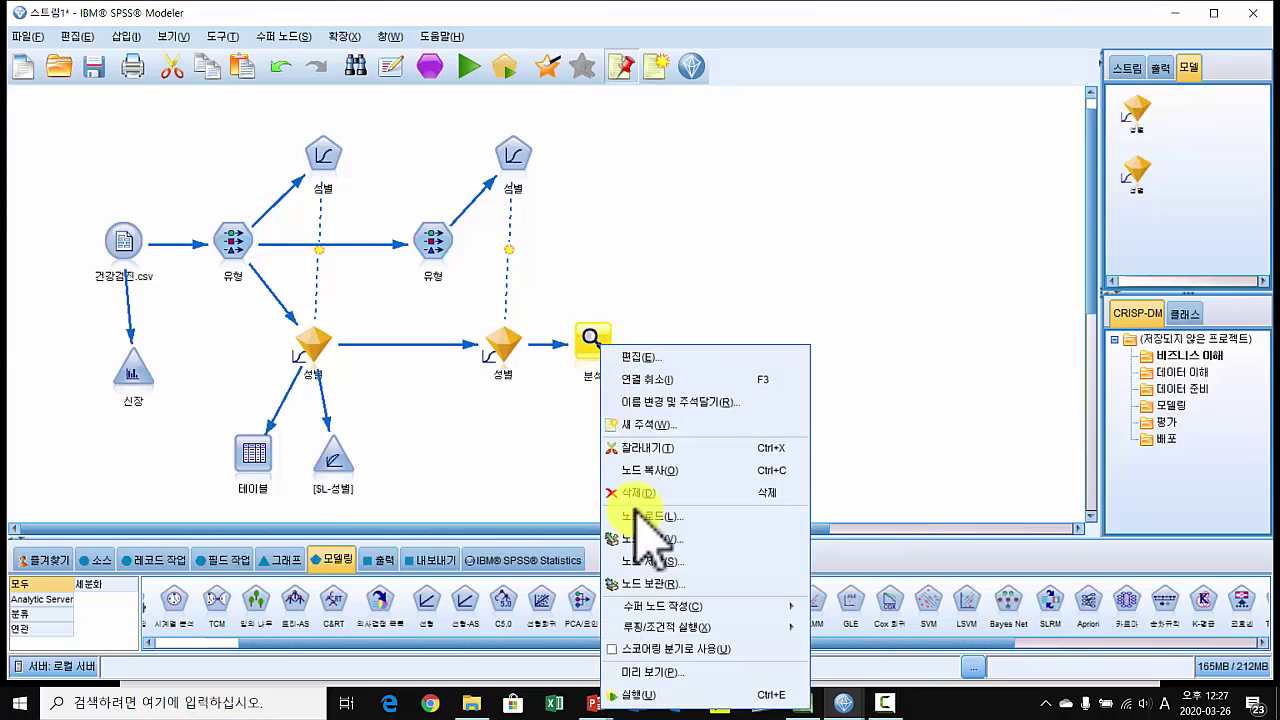
{"action": "left_click", "coordinate": [727, 697]}
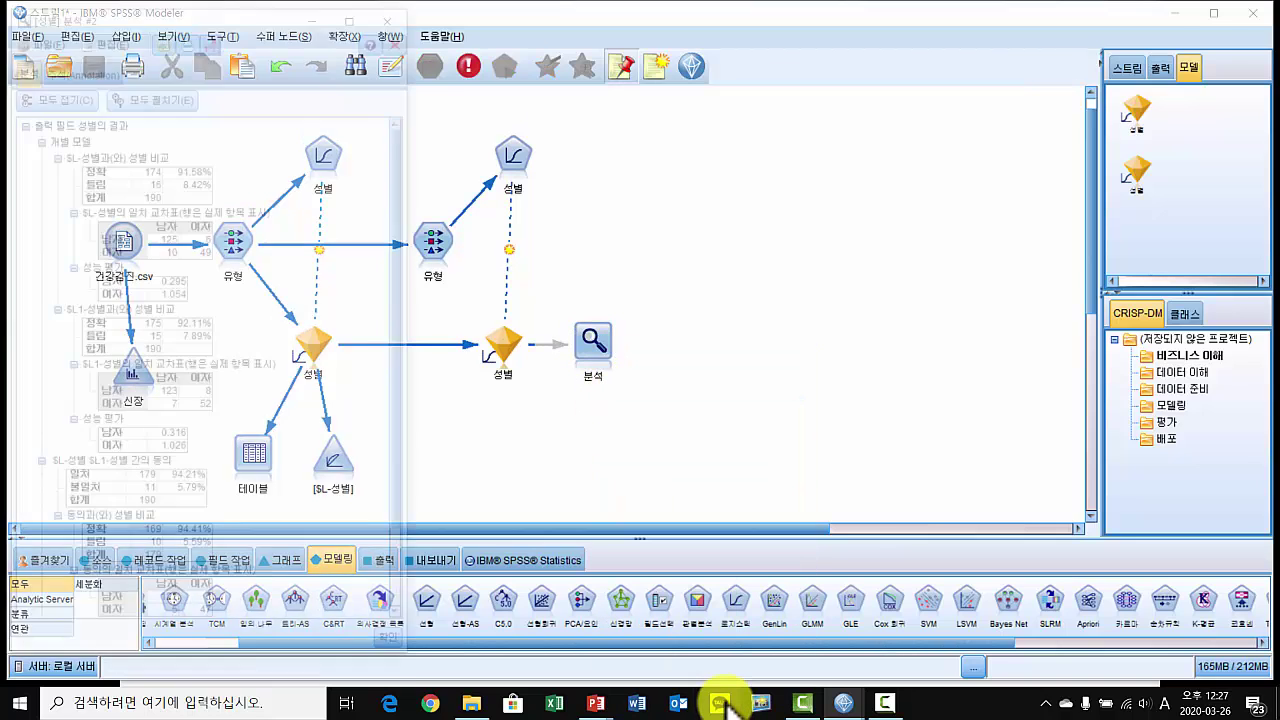
{"action": "left_click_drag", "start_coordinate": [260, 20], "coordinate": [984, 20]}
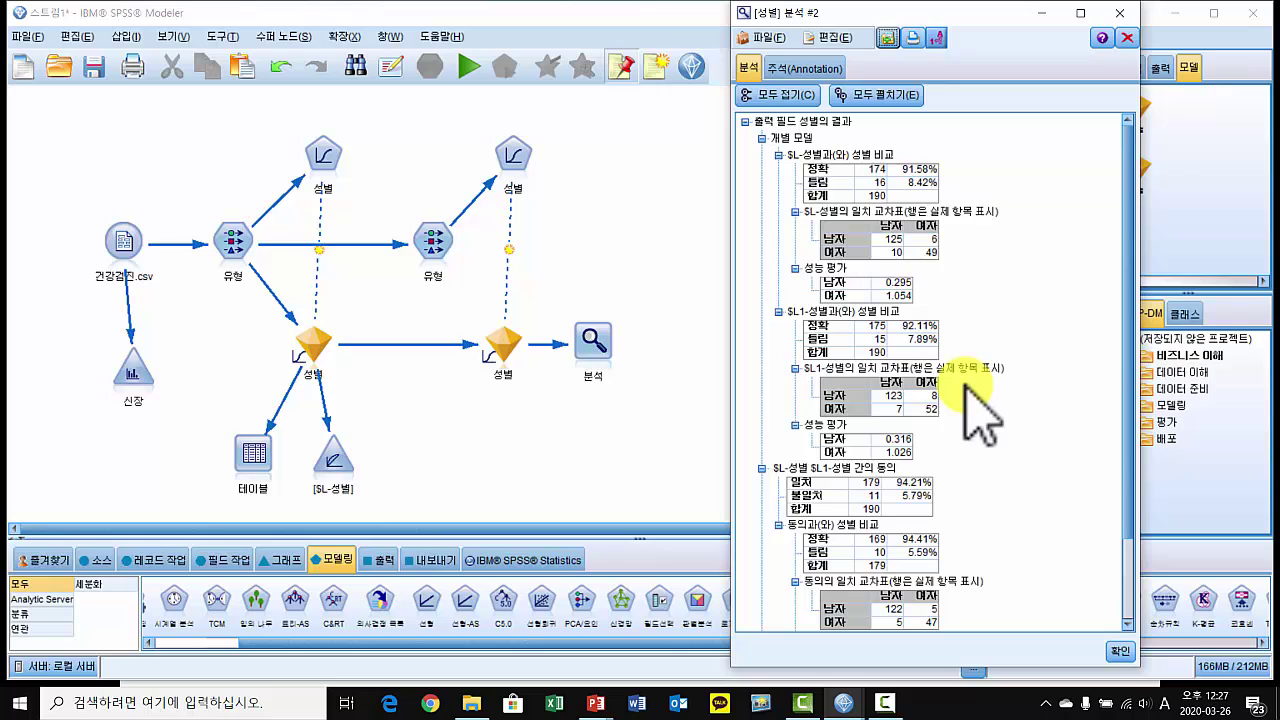
{"action": "scroll", "coordinate": [985, 405], "scroll_direction": "down", "scroll_amount": 3}
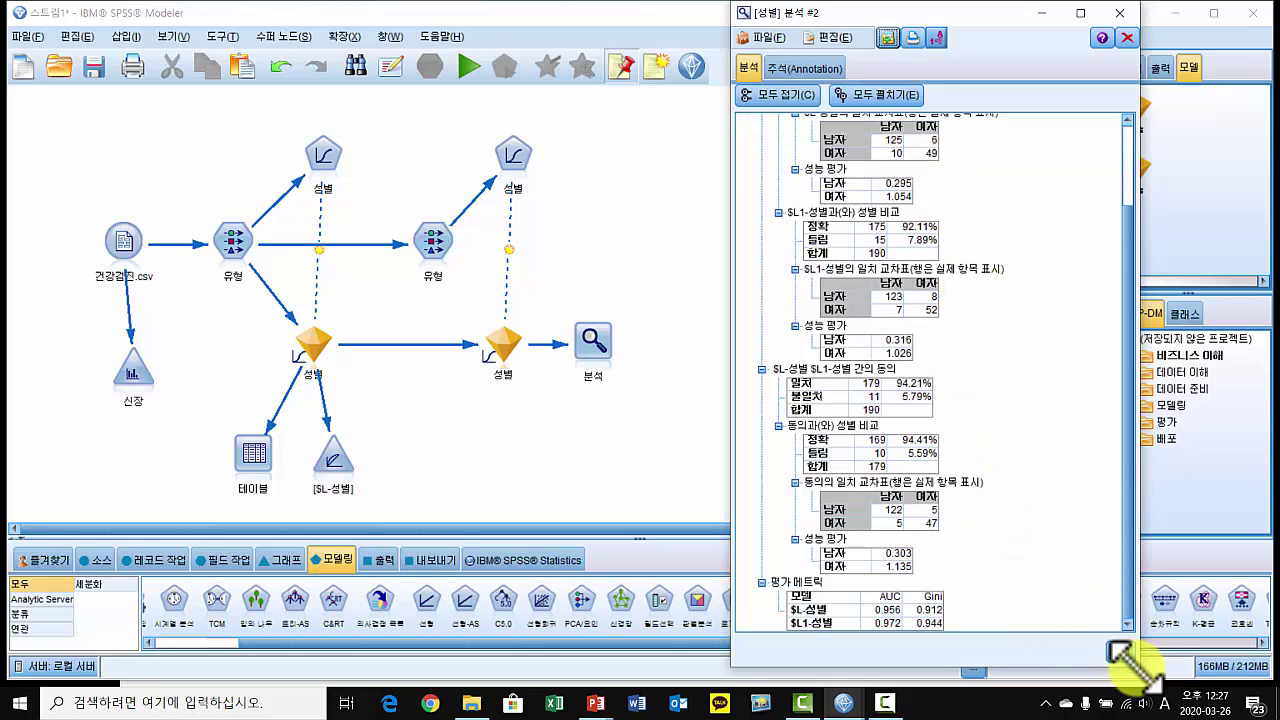
{"action": "left_click_drag", "start_coordinate": [1133, 663], "coordinate": [1146, 685]}
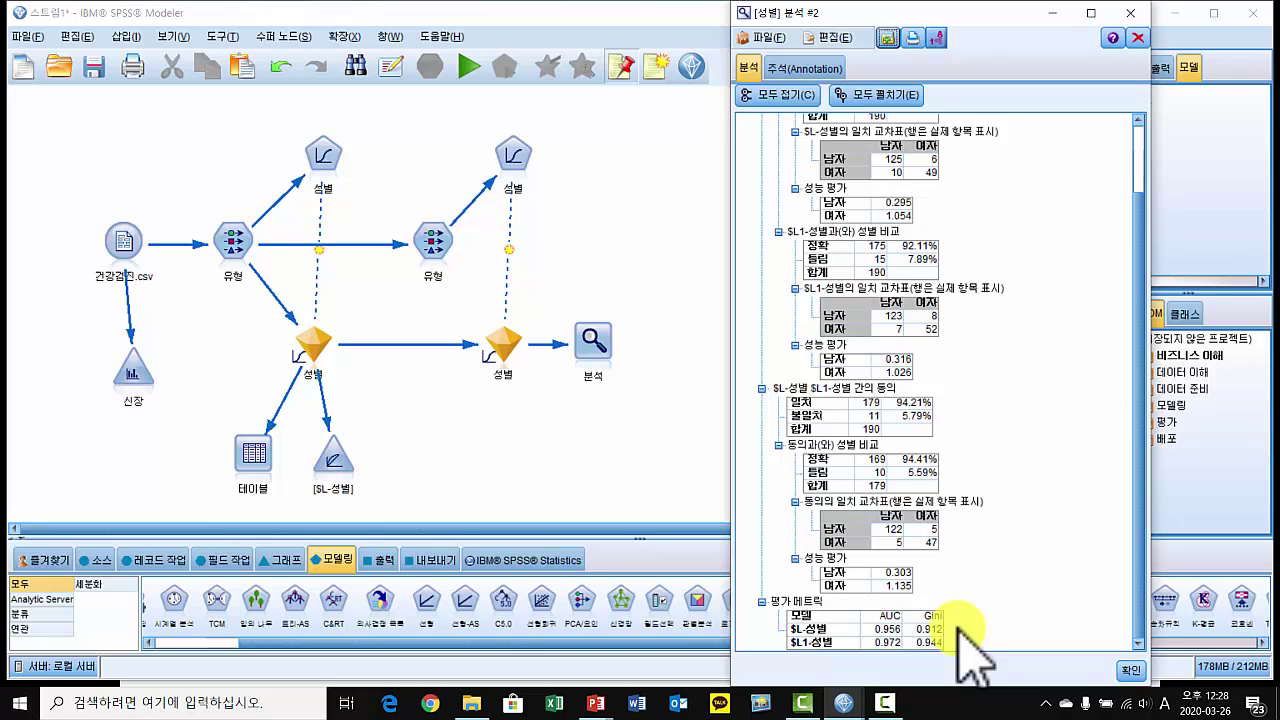
{"action": "left_click", "coordinate": [1130, 670]}
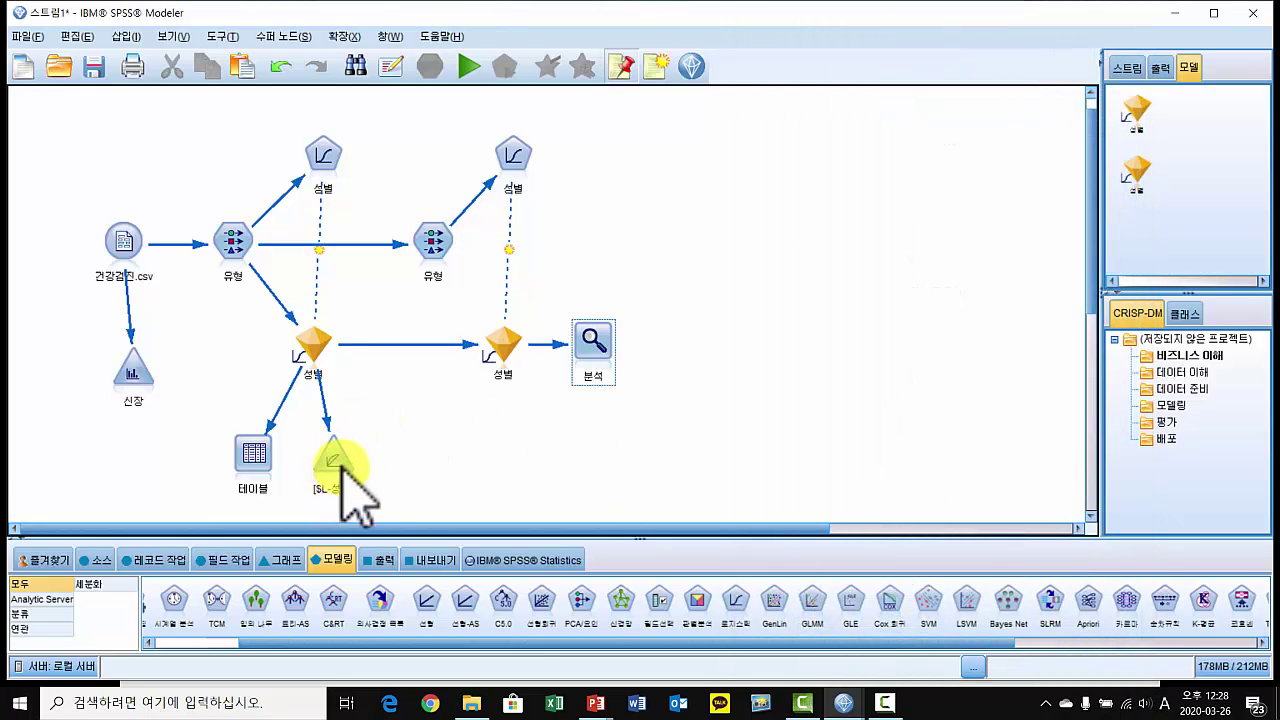
Reroute the evaluation graph node from the first 성별 nugget to the second and arrange it below the 분석 node.
{"action": "left_click_drag", "start_coordinate": [336, 466], "coordinate": [376, 462]}
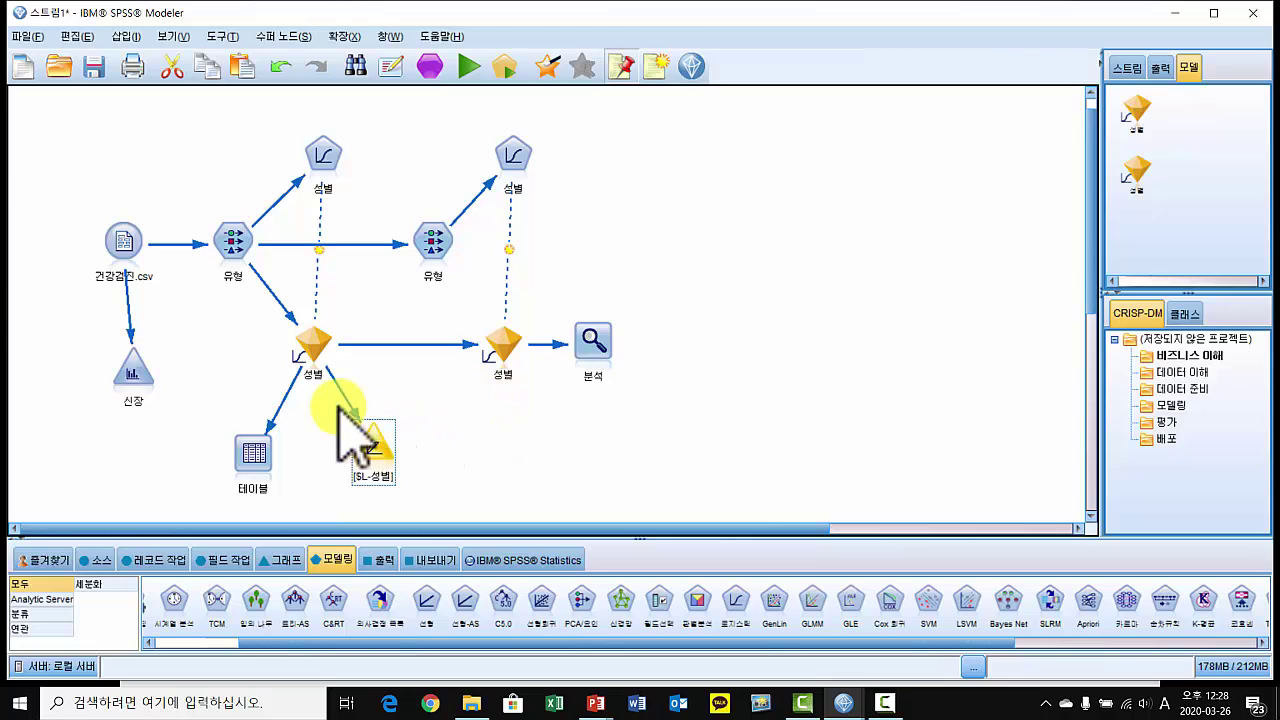
{"action": "left_click_drag", "start_coordinate": [353, 408], "coordinate": [497, 345]}
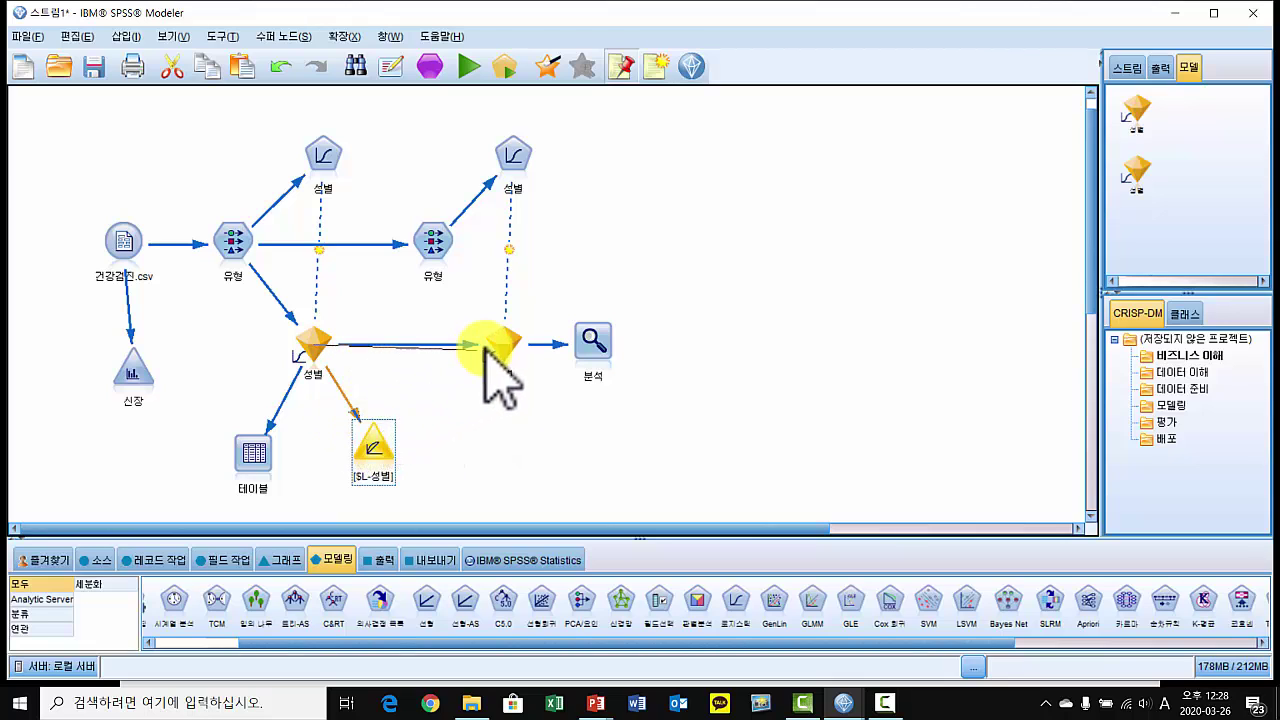
{"action": "left_click_drag", "start_coordinate": [391, 457], "coordinate": [594, 456]}
{"action": "left_click_drag", "start_coordinate": [604, 332], "coordinate": [604, 319]}
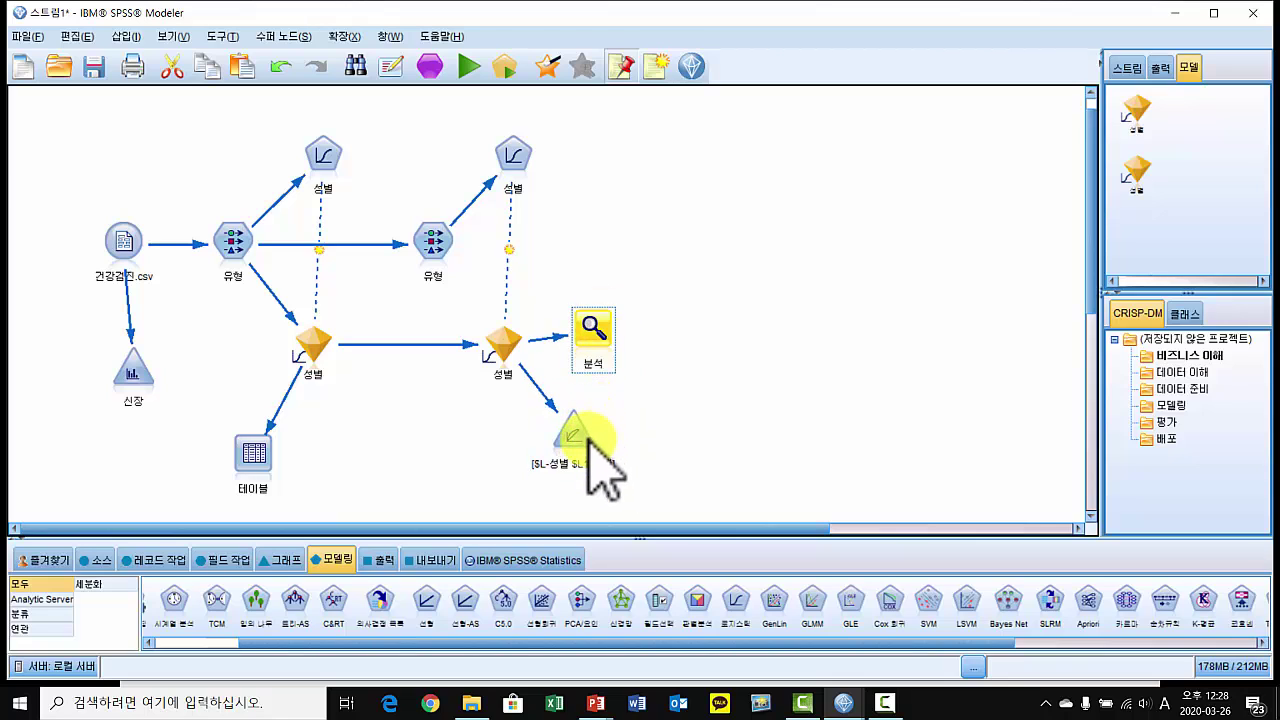
{"action": "left_click_drag", "start_coordinate": [588, 450], "coordinate": [618, 440]}
{"action": "left_click_drag", "start_coordinate": [612, 338], "coordinate": [633, 327]}
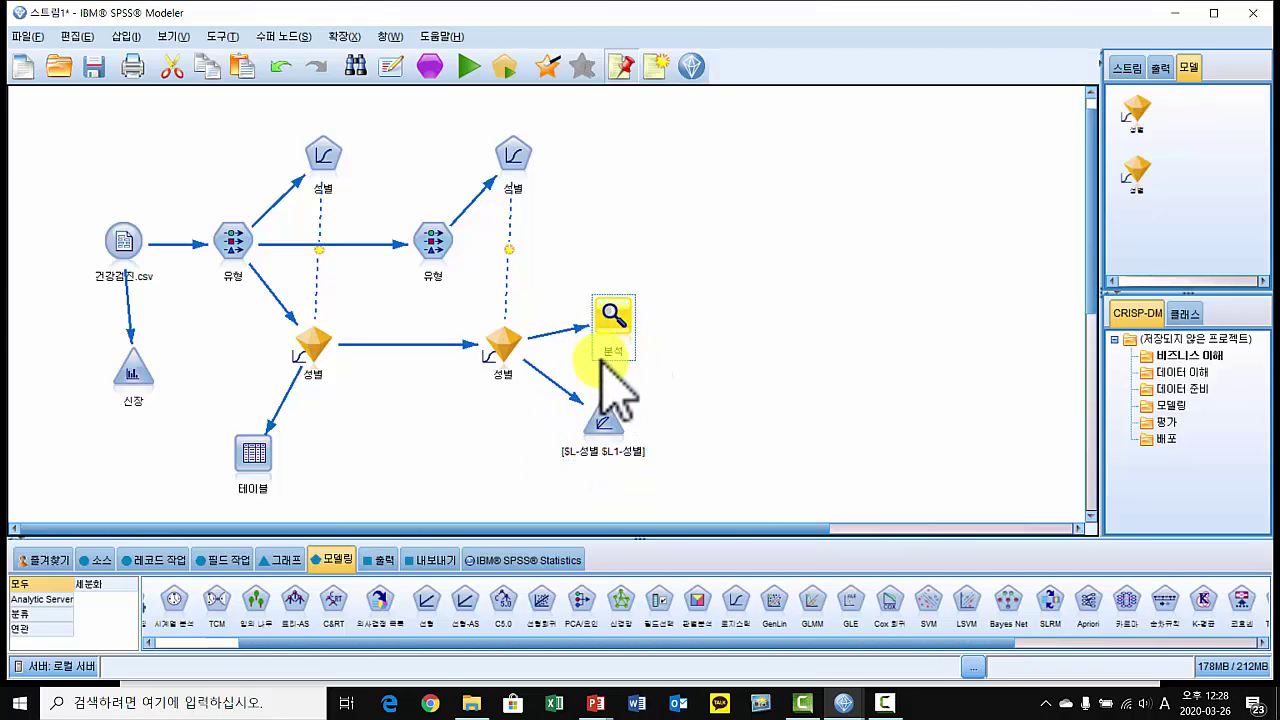
{"action": "left_click_drag", "start_coordinate": [609, 446], "coordinate": [621, 452]}
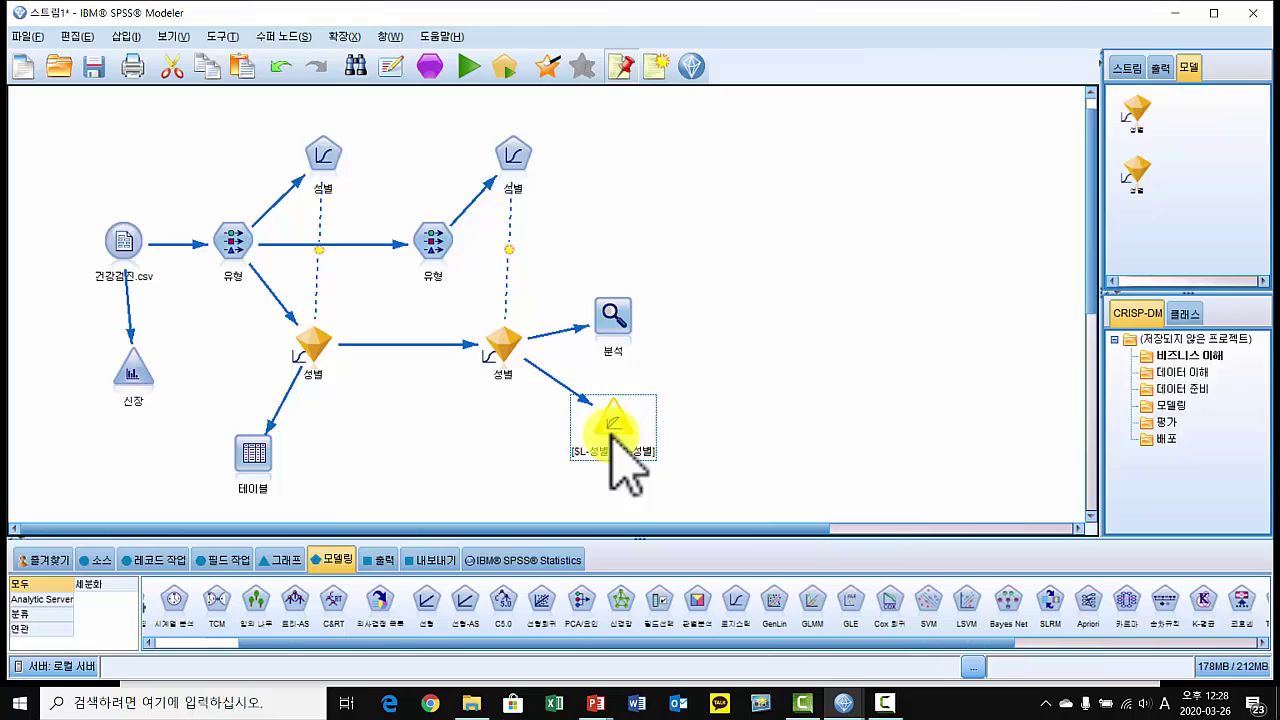
Run the evaluation graph, compare the gains curves of $L-성별 and $L1-성별 against $BEST-성별, and close the graph.
{"action": "right_click", "coordinate": [611, 424]}
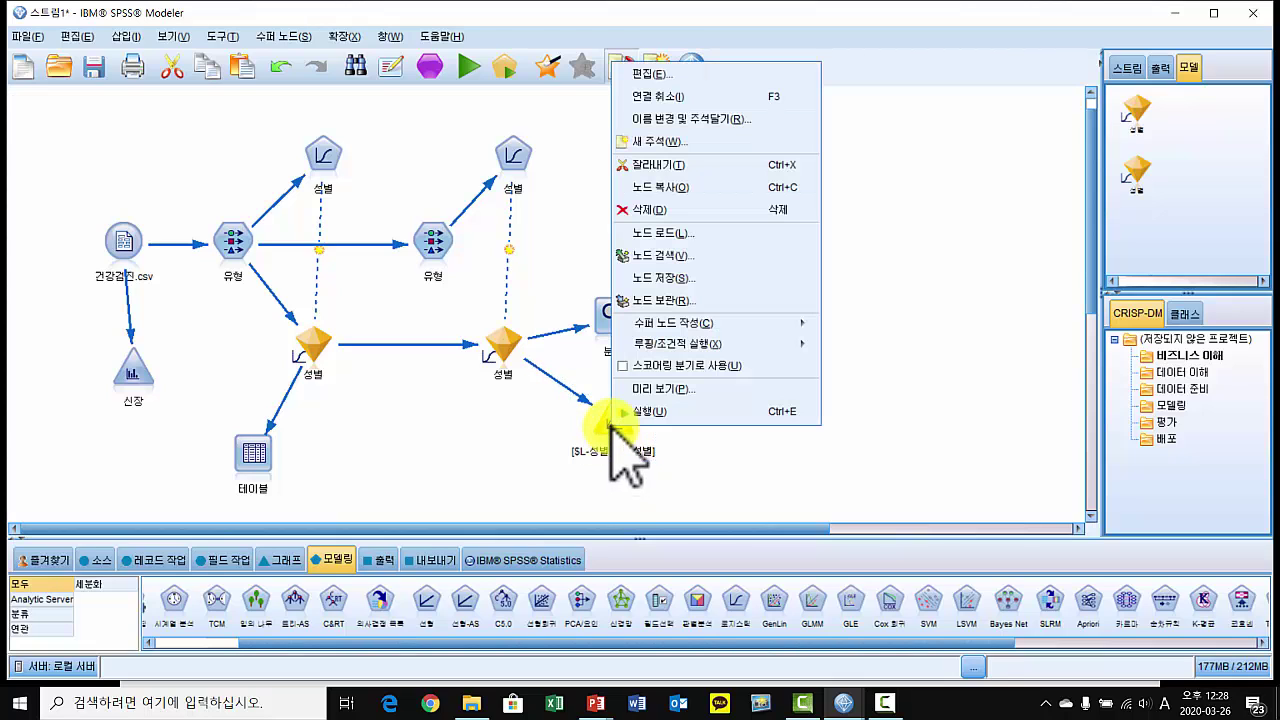
{"action": "left_click", "coordinate": [778, 440]}
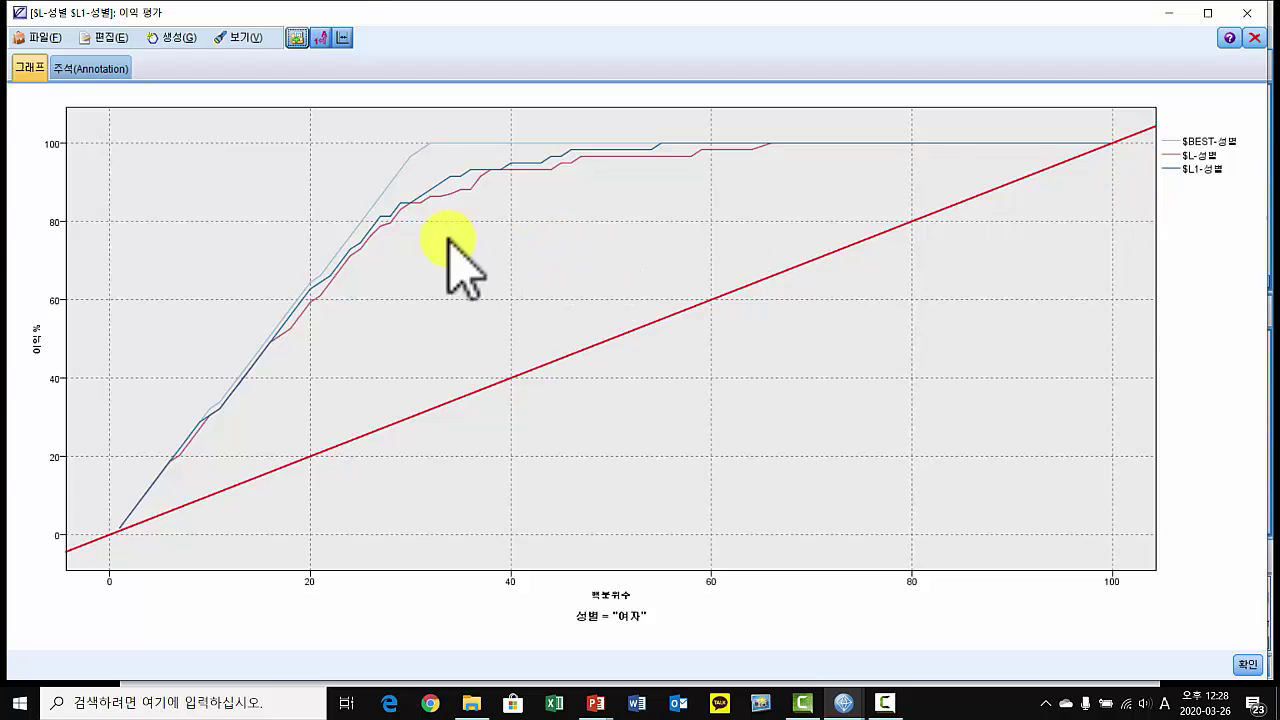
{"action": "mouse_move", "coordinate": [432, 190]}
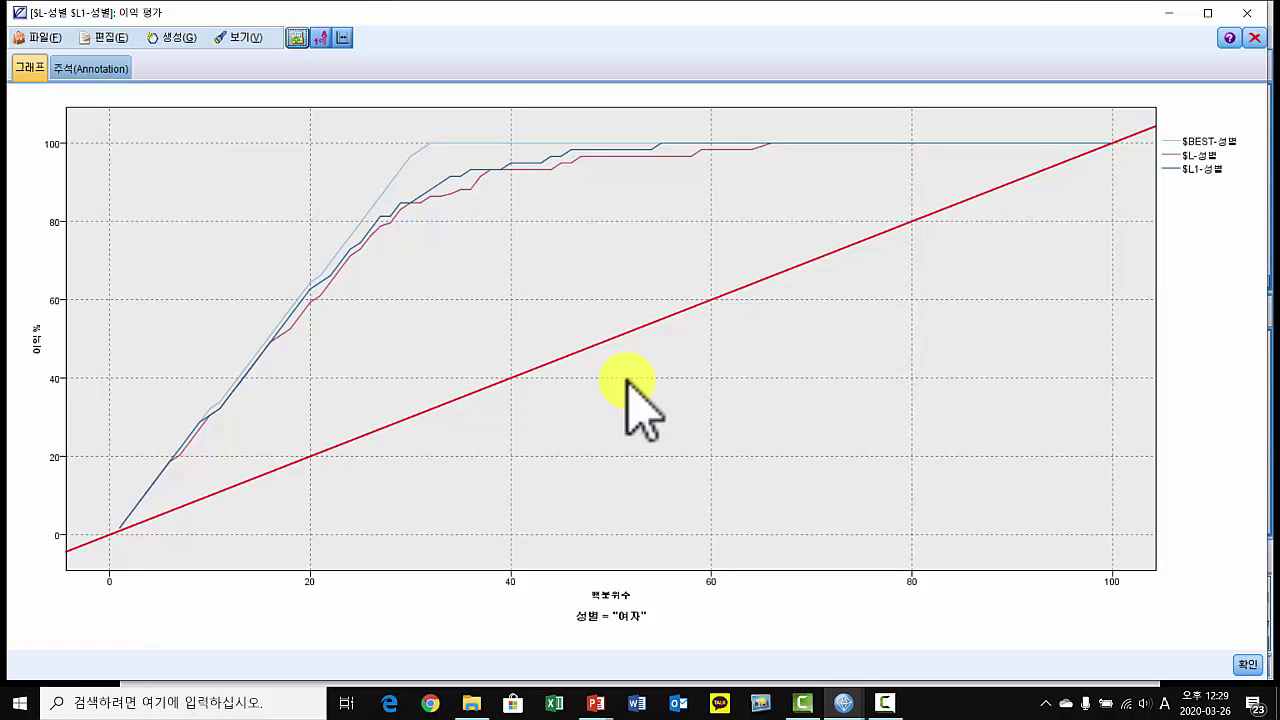
{"action": "left_click", "coordinate": [1254, 37]}
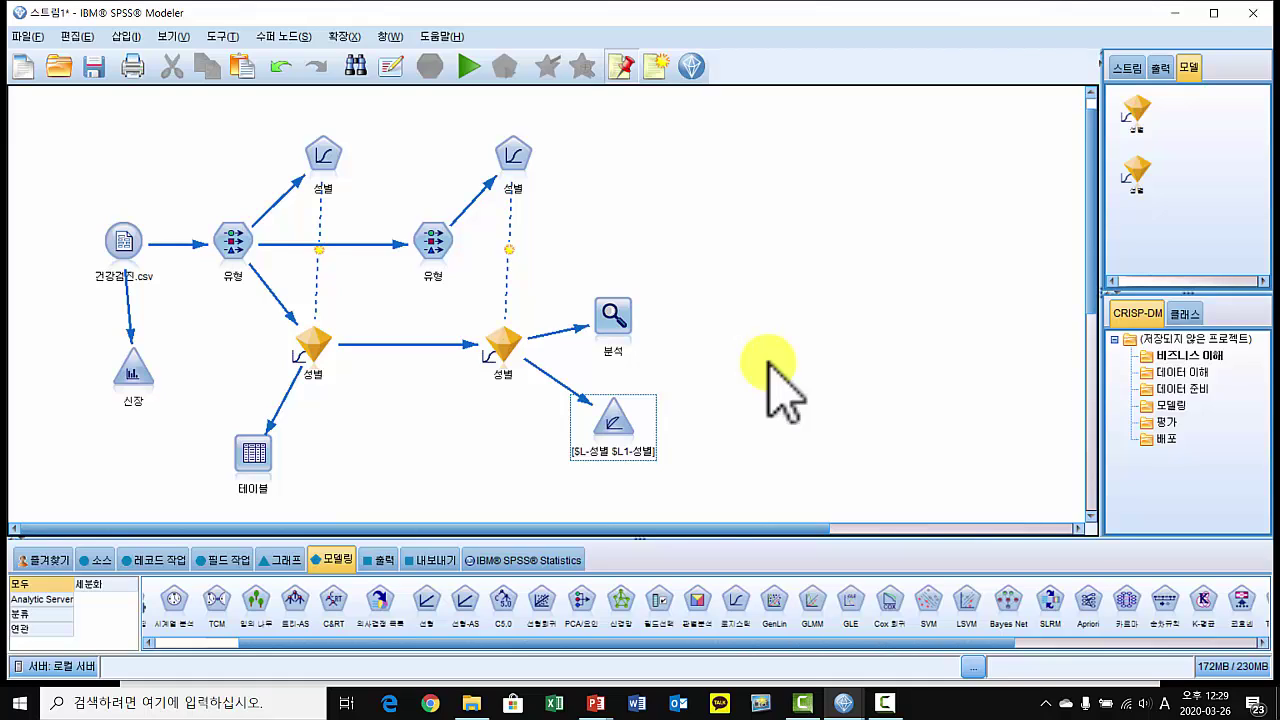
{"action": "key", "text": "alt+Tab"}
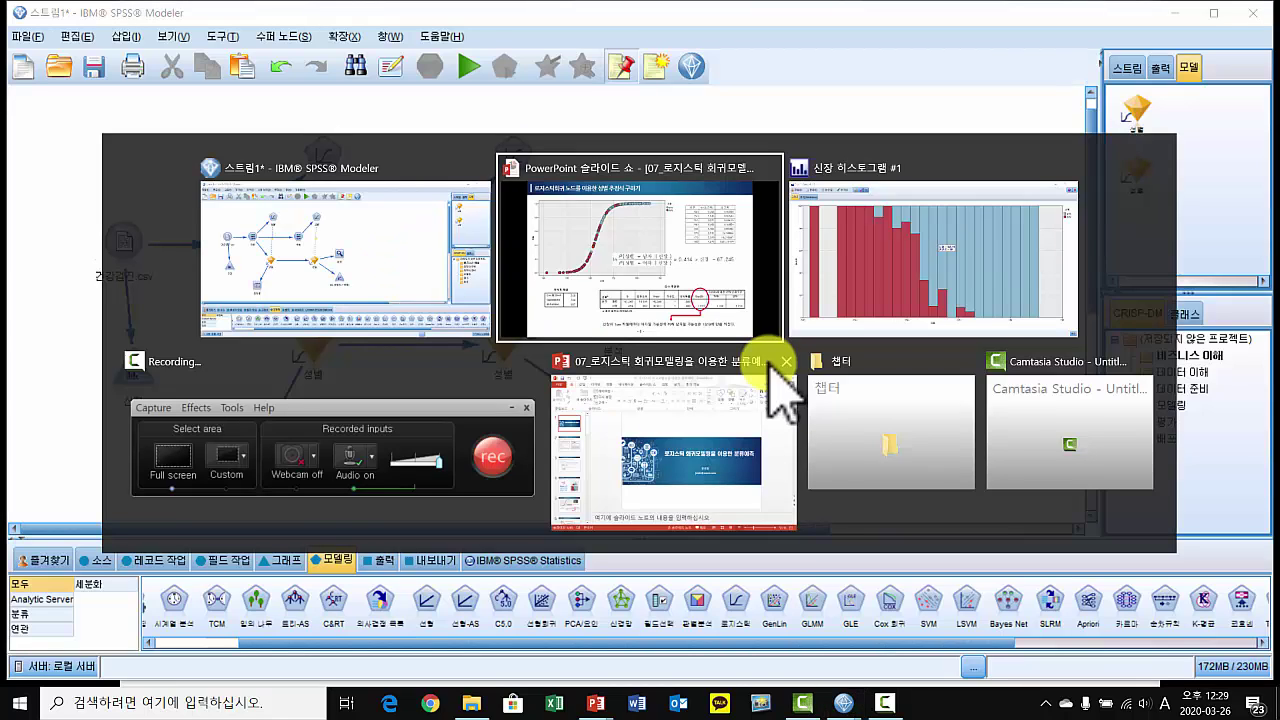
{"action": "key", "text": "alt+Tab"}
{"action": "key", "text": "alt+Tab"}
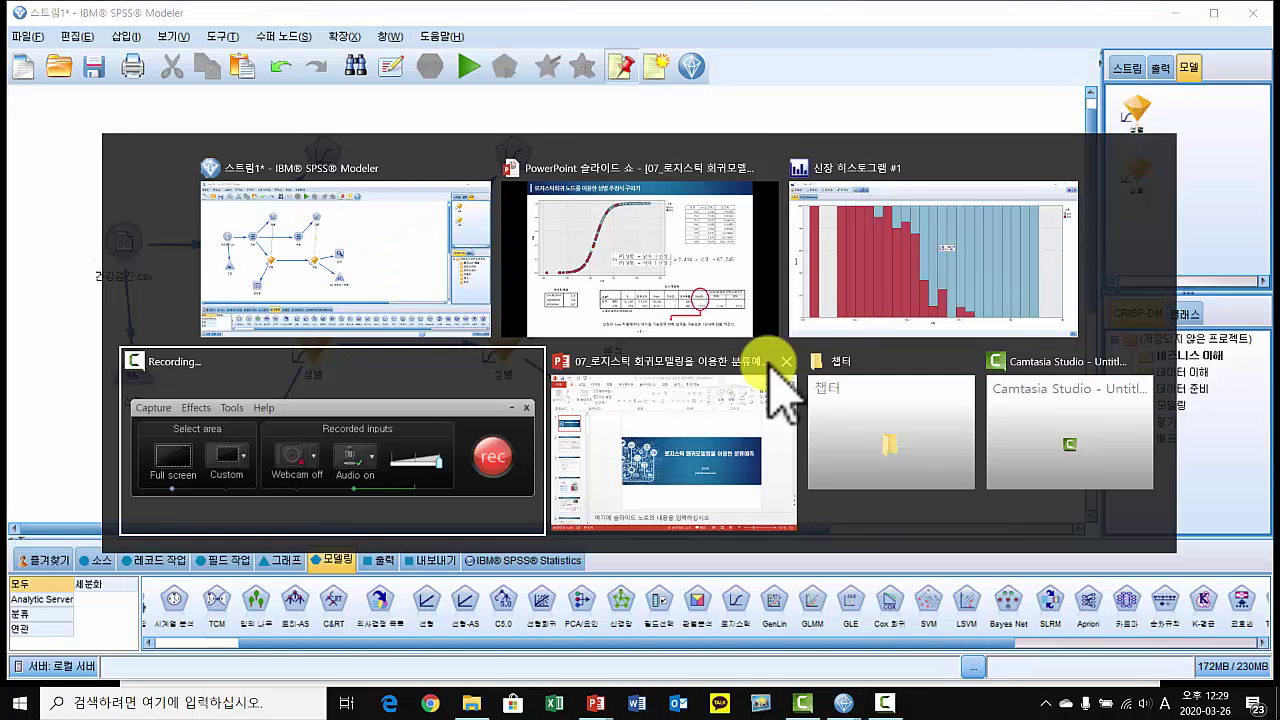
{"action": "key", "text": "alt+Tab"}
{"action": "key", "text": "alt+Tab"}
{"action": "key", "text": "alt+Tab"}
{"action": "key", "text": "alt+Tab"}
{"action": "key", "text": "alt+Tab"}
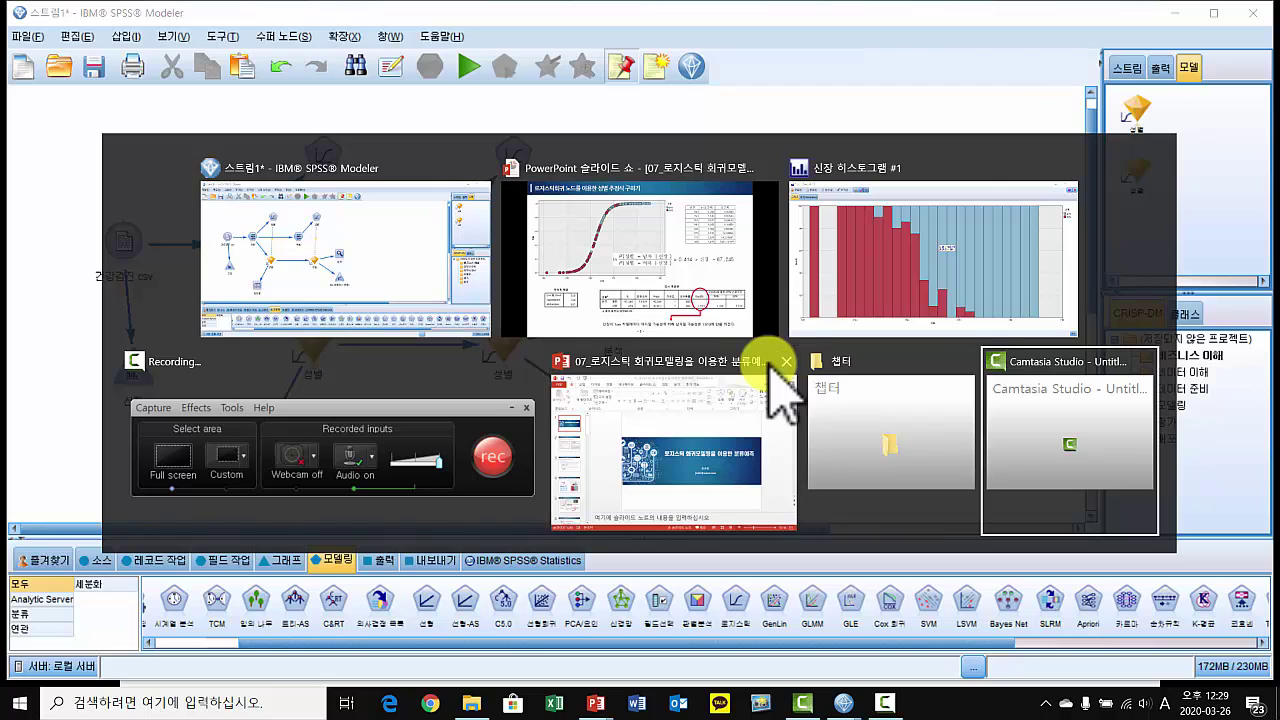
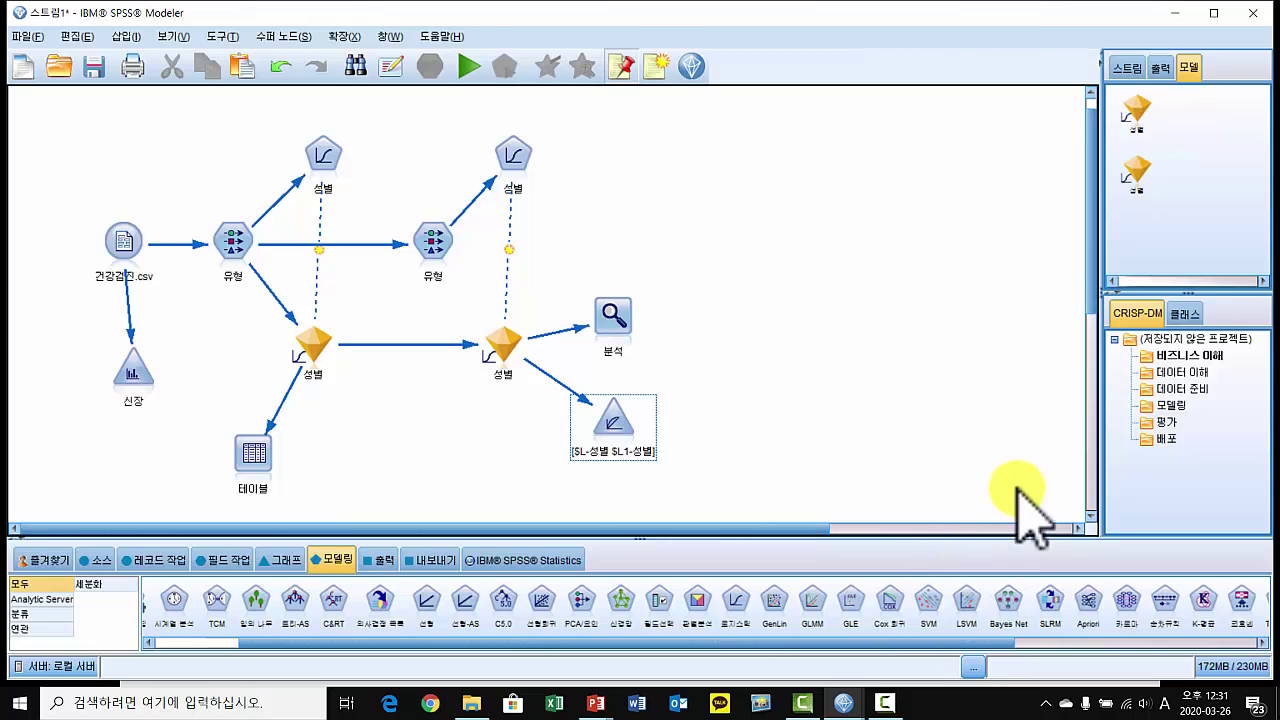
Align the 분석 node level with the second 성별 nugget and move the evaluation graph node lower beneath it.
{"action": "left_click", "coordinate": [615, 340]}
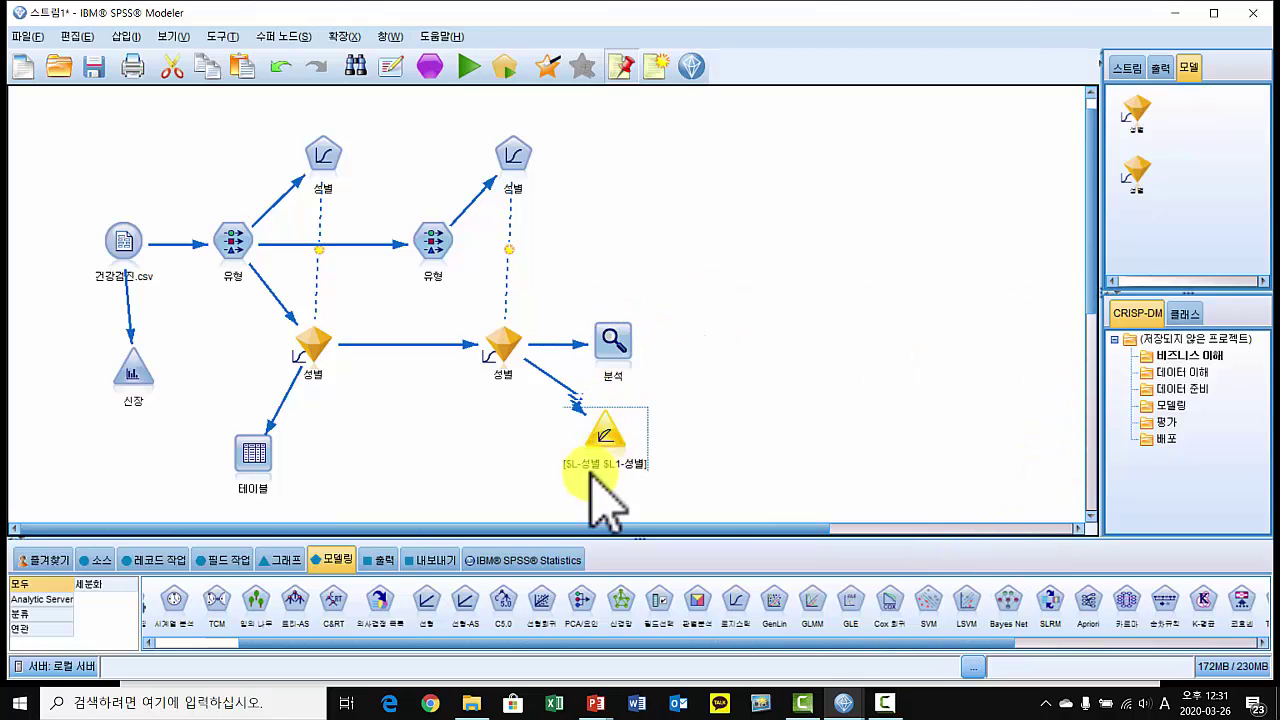
{"action": "left_click_drag", "start_coordinate": [614, 342], "coordinate": [612, 366]}
{"action": "left_click_drag", "start_coordinate": [604, 458], "coordinate": [624, 468]}
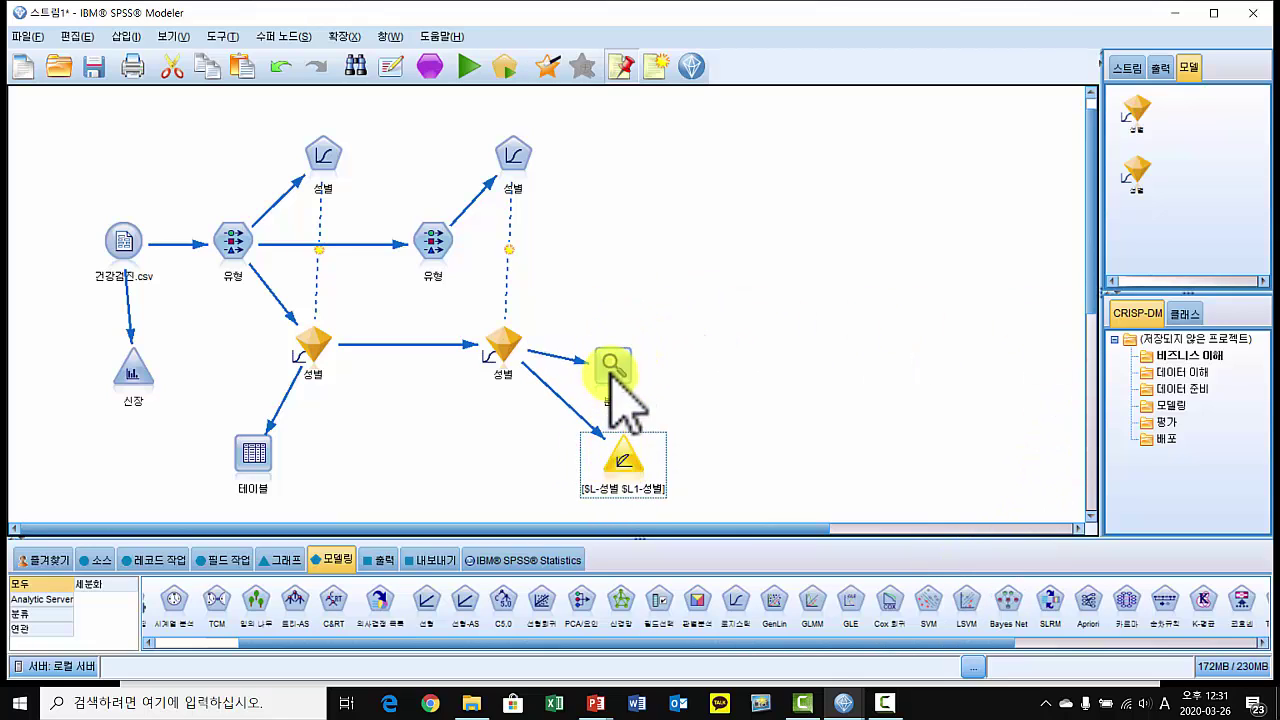
{"action": "left_click_drag", "start_coordinate": [608, 385], "coordinate": [618, 357]}
Attach a 교차표 output node to the second 성별 nugget.
{"action": "left_click", "coordinate": [508, 345]}
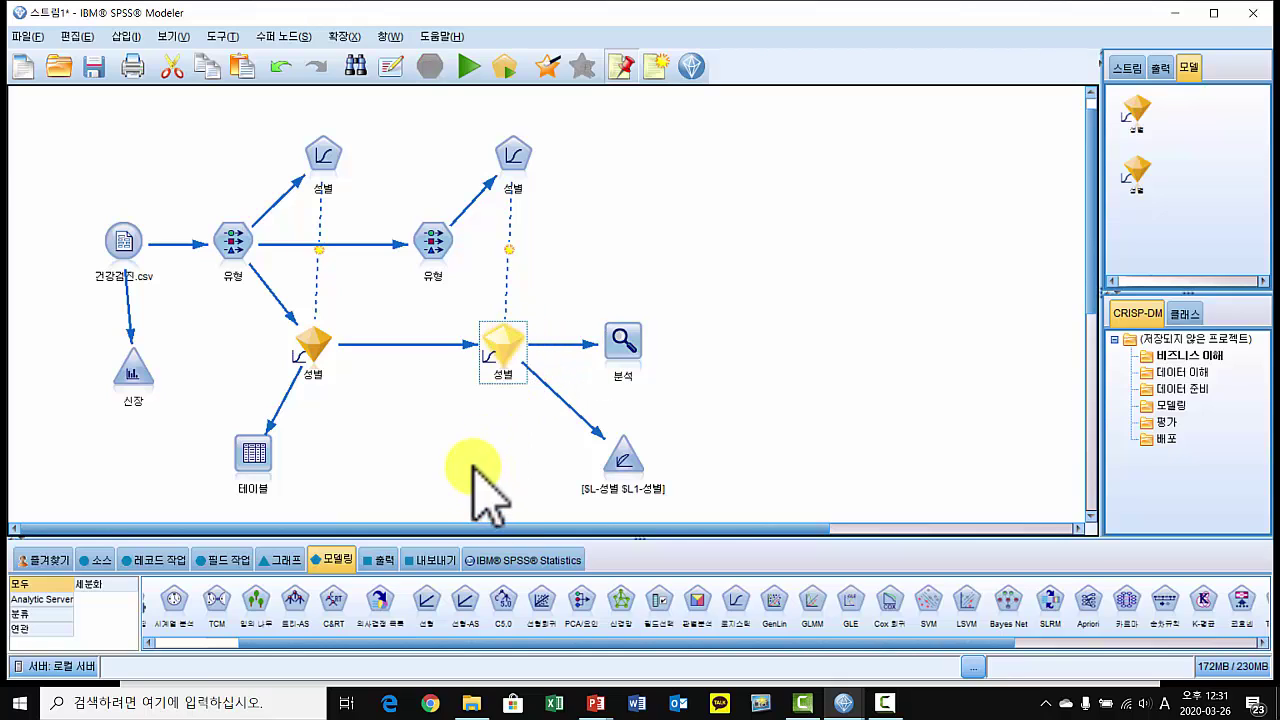
{"action": "left_click", "coordinate": [382, 560]}
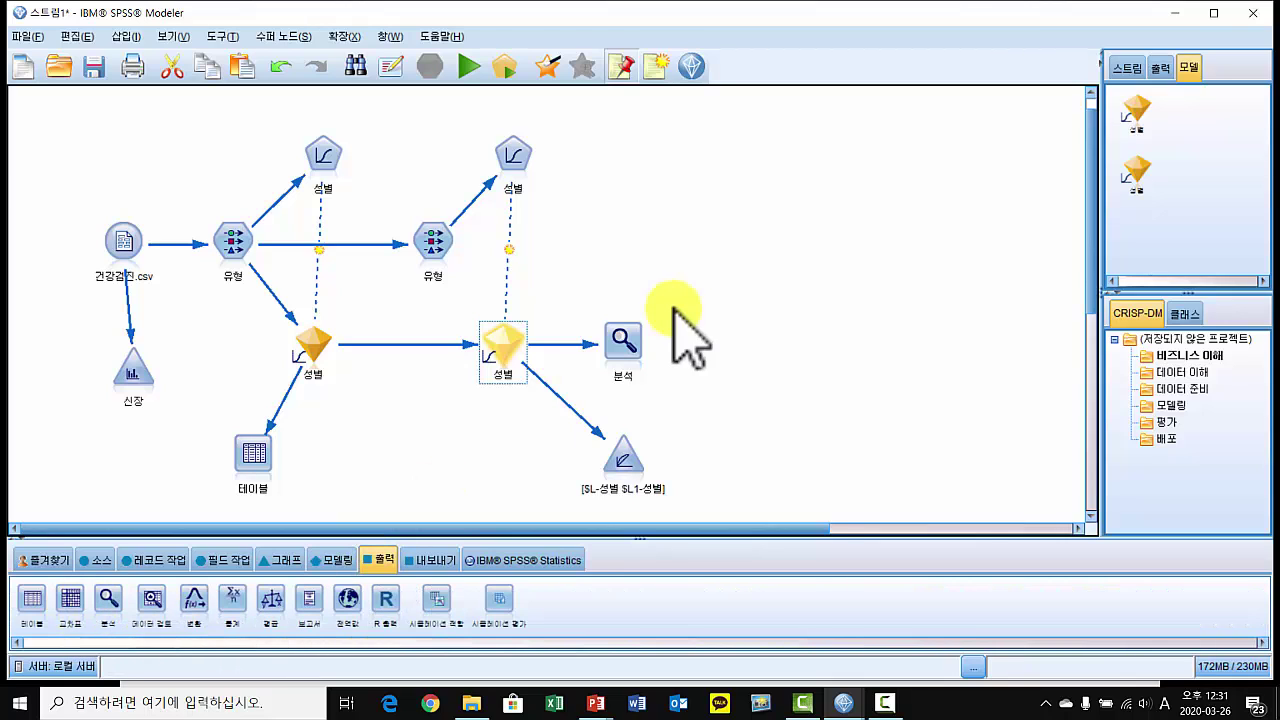
{"action": "double_click", "coordinate": [72, 603]}
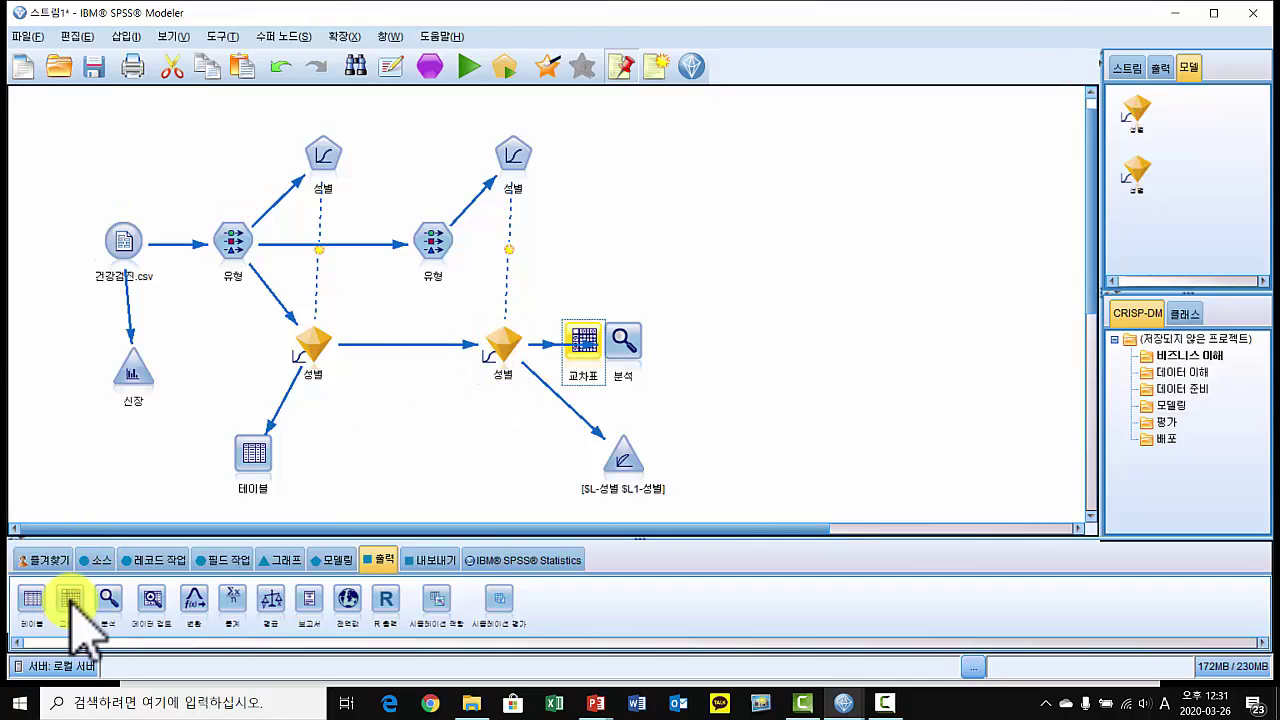
Place the 교차표 node above the 분석 node and set its row field to 성별 and column field to $L1-성별.
{"action": "left_click_drag", "start_coordinate": [584, 340], "coordinate": [625, 235]}
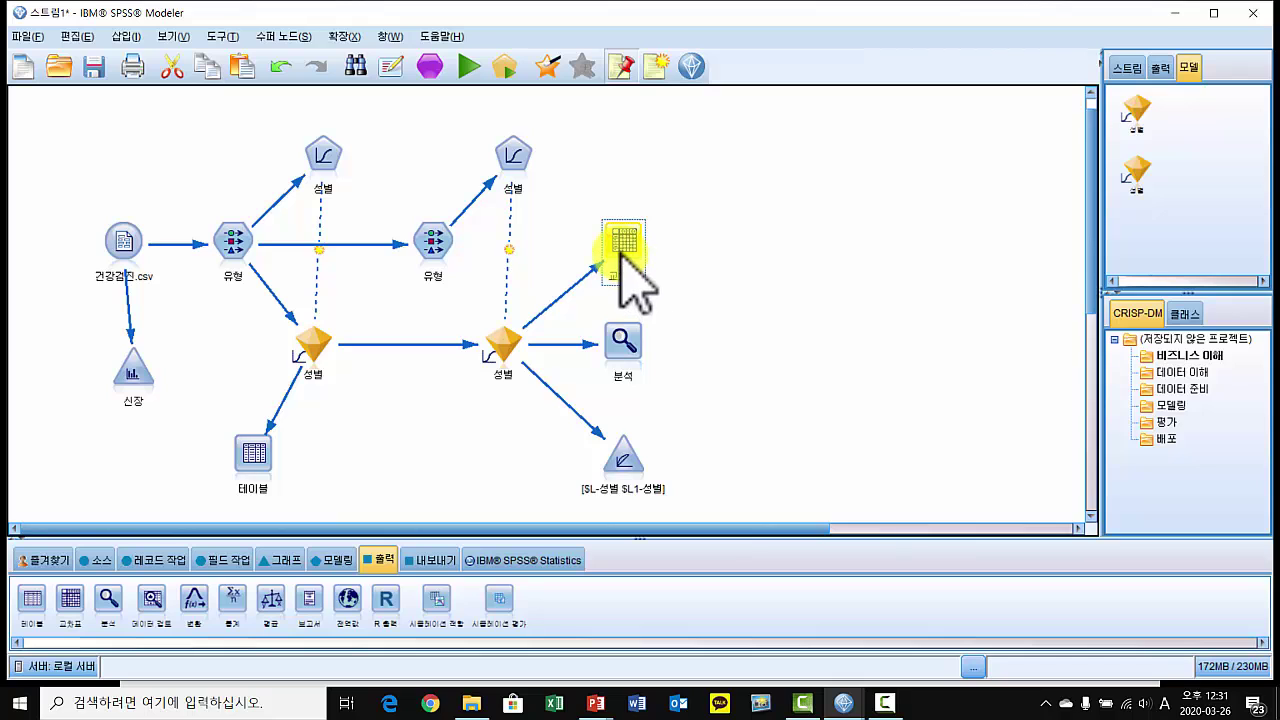
{"action": "double_click", "coordinate": [622, 255]}
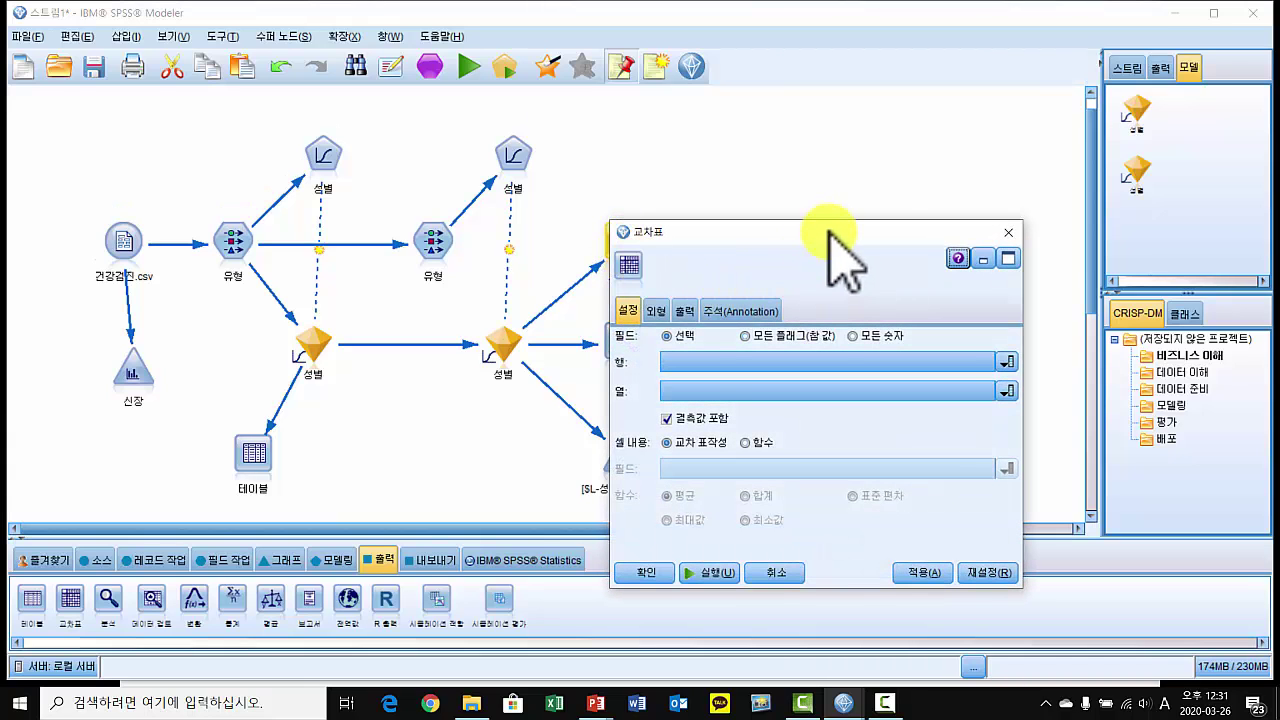
{"action": "left_click_drag", "start_coordinate": [829, 236], "coordinate": [921, 131]}
{"action": "left_click", "coordinate": [877, 256]}
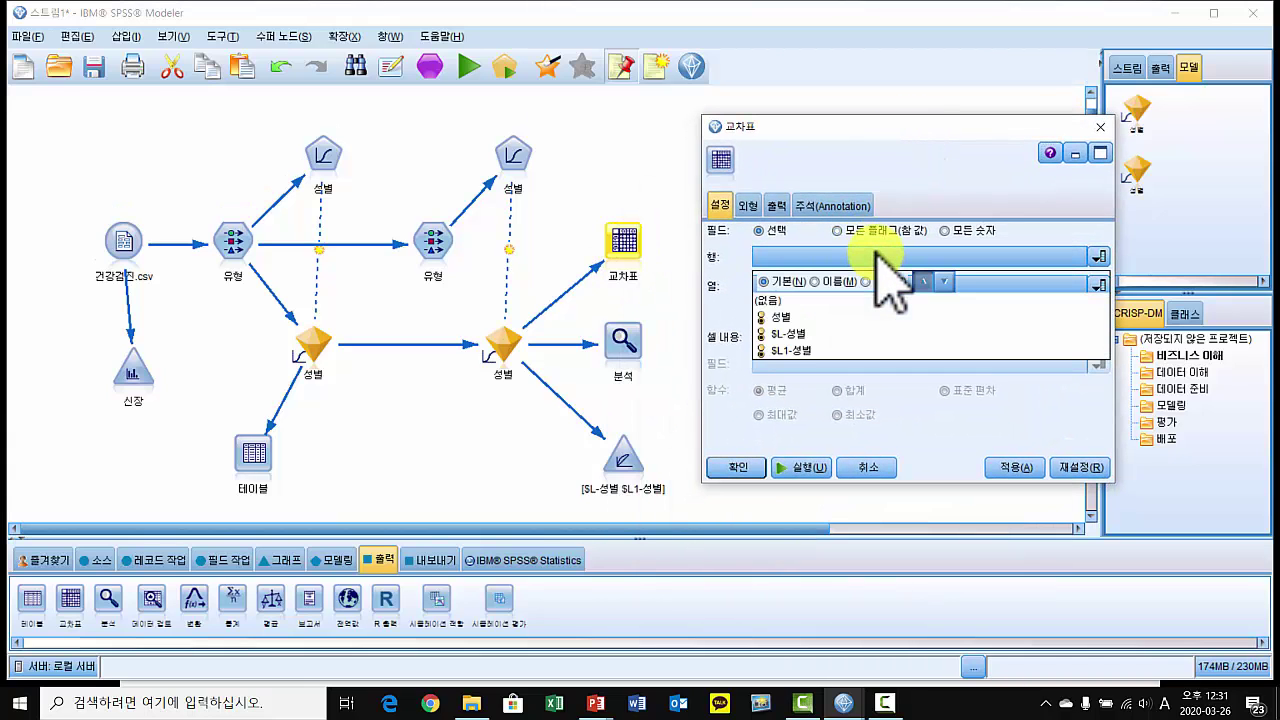
{"action": "left_click", "coordinate": [790, 317]}
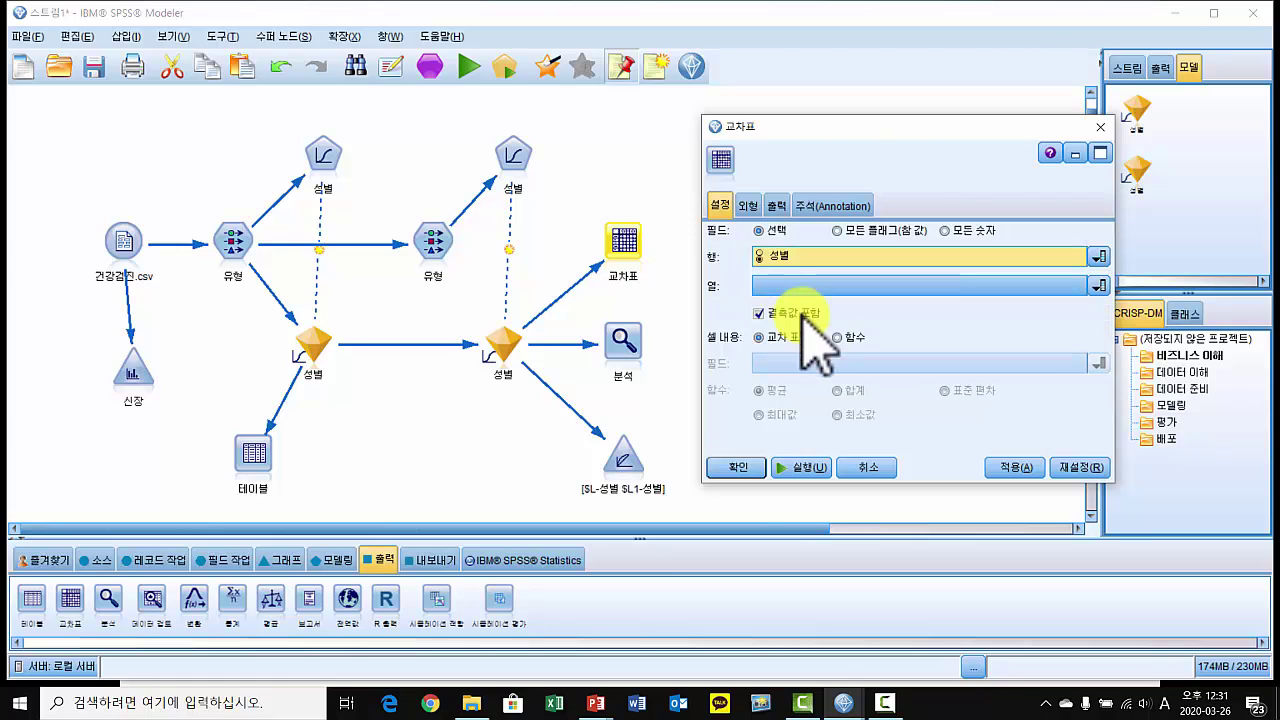
{"action": "left_click", "coordinate": [858, 286]}
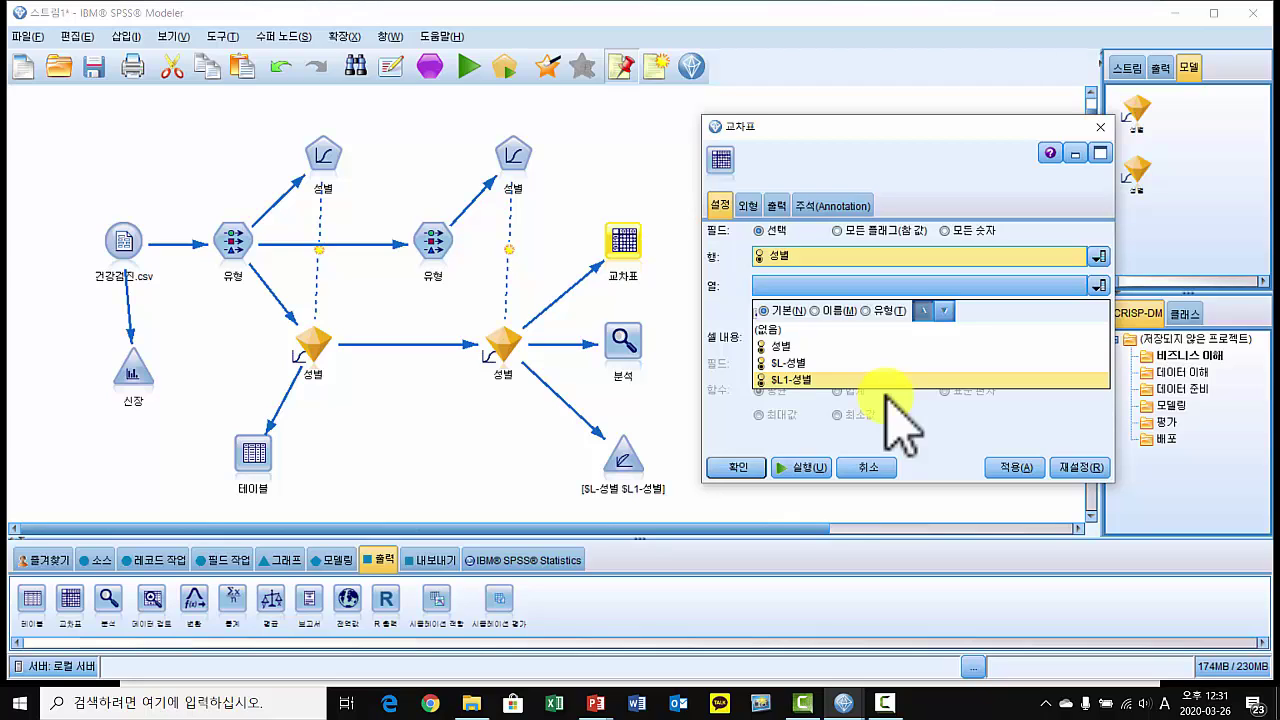
{"action": "left_click", "coordinate": [835, 380]}
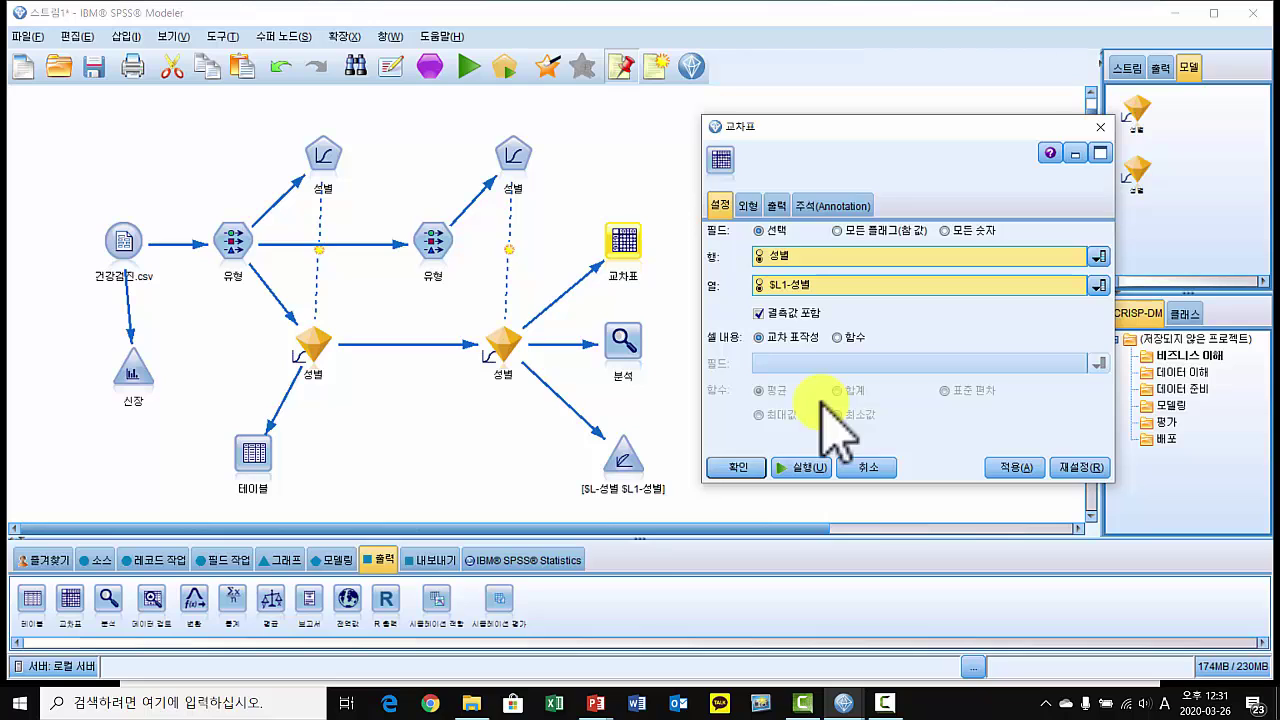
Add 행 퍼센트, 열 퍼센트 and 행과 열 합계 포함 to the cross table's cell contents.
{"action": "left_click", "coordinate": [750, 205]}
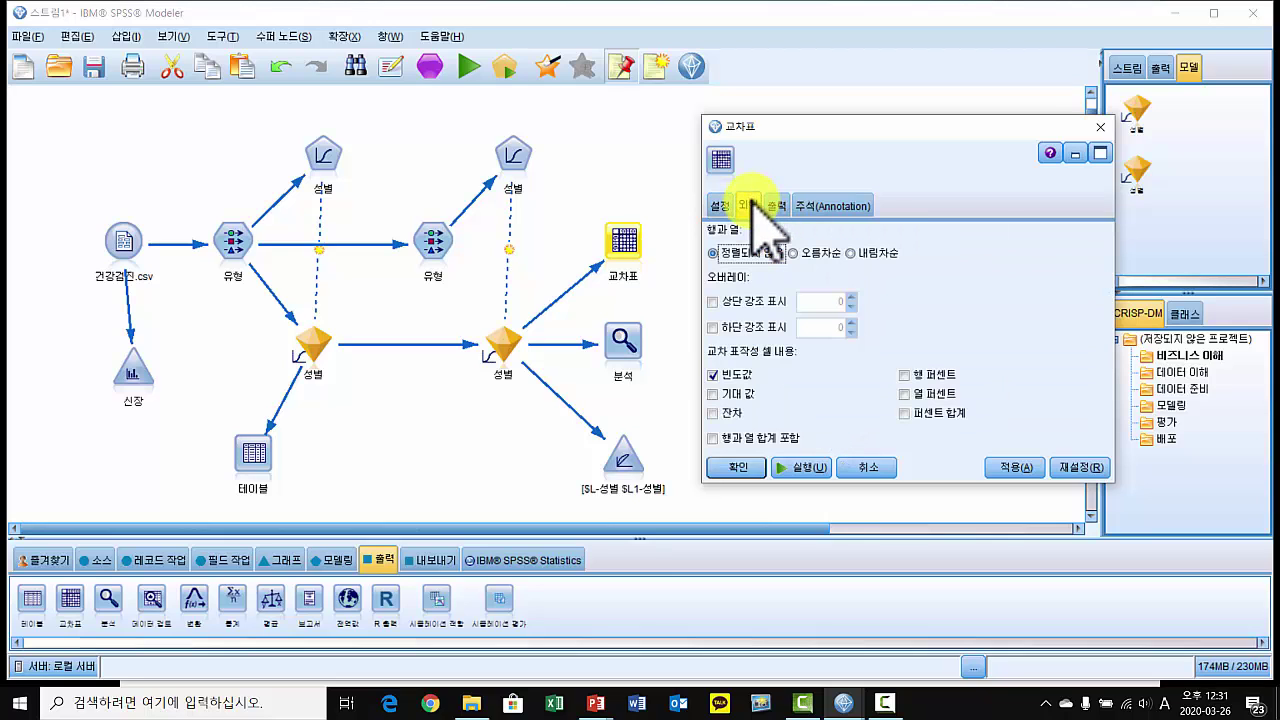
{"action": "left_click", "coordinate": [905, 375]}
{"action": "left_click", "coordinate": [906, 394]}
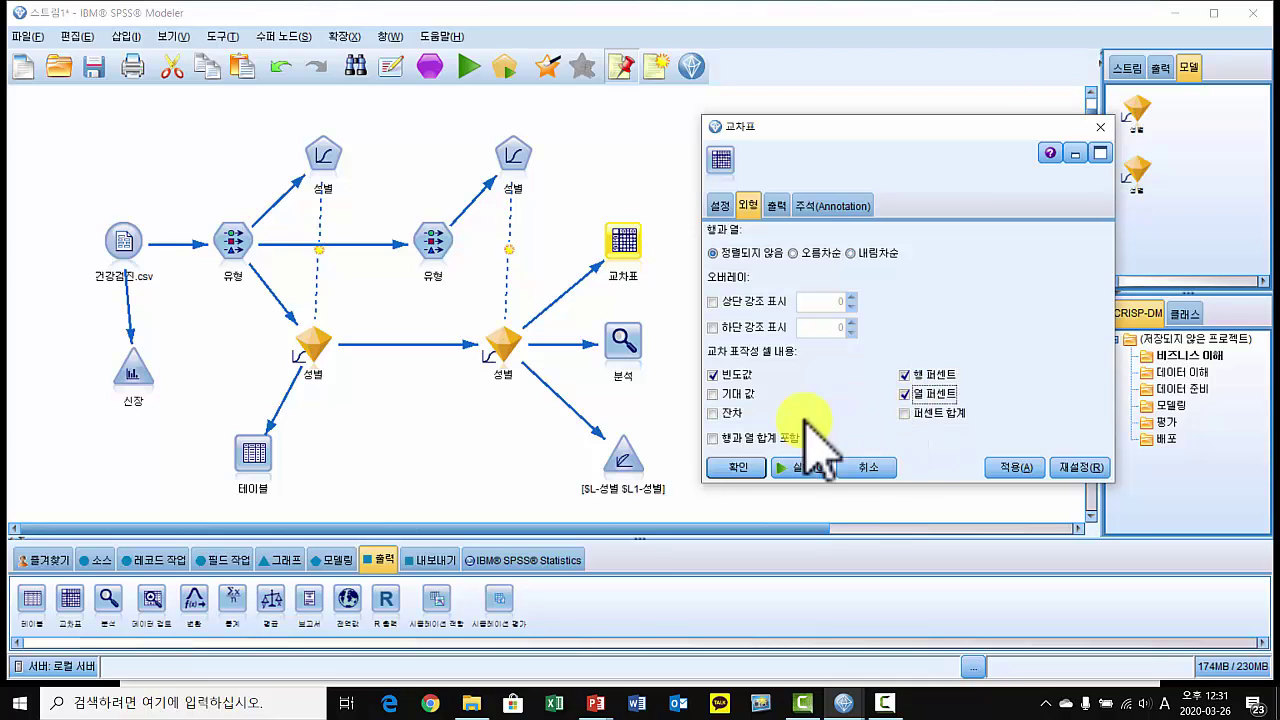
{"action": "left_click", "coordinate": [722, 441]}
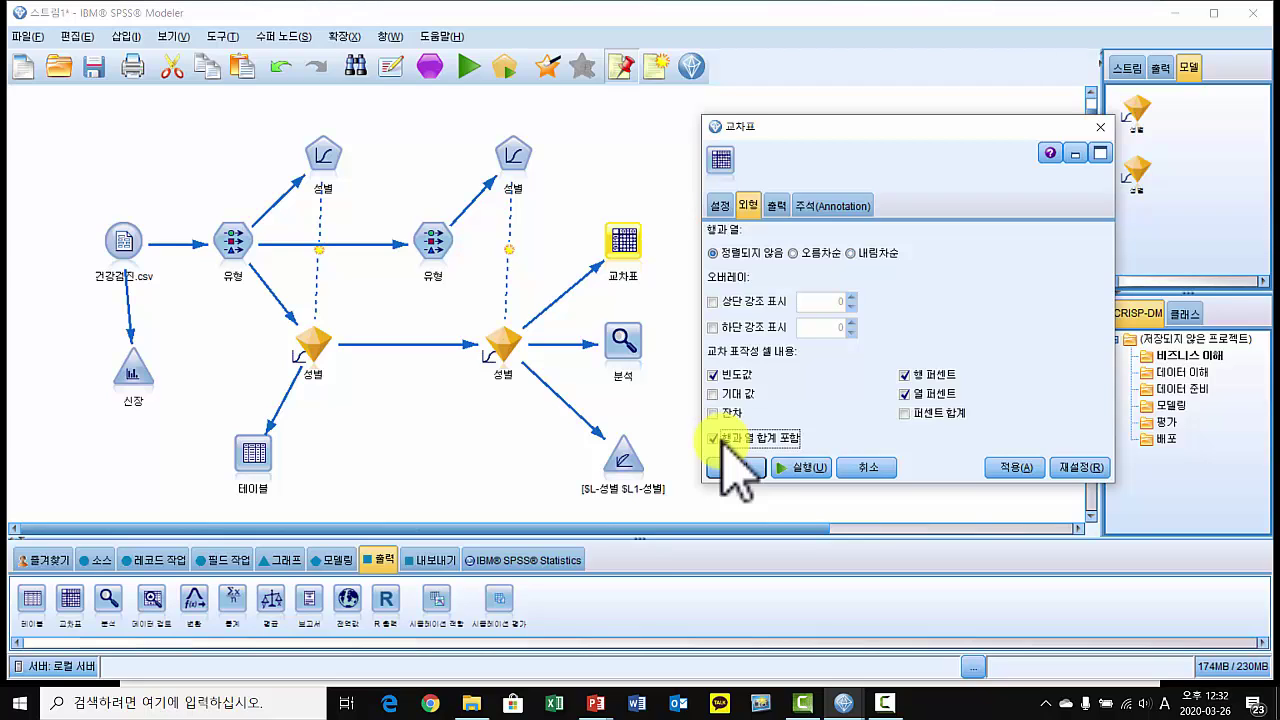
Run the 교차표 node, examine the 성별 by $L1-성별 frequencies and percentages, and close the output.
{"action": "left_click", "coordinate": [812, 467]}
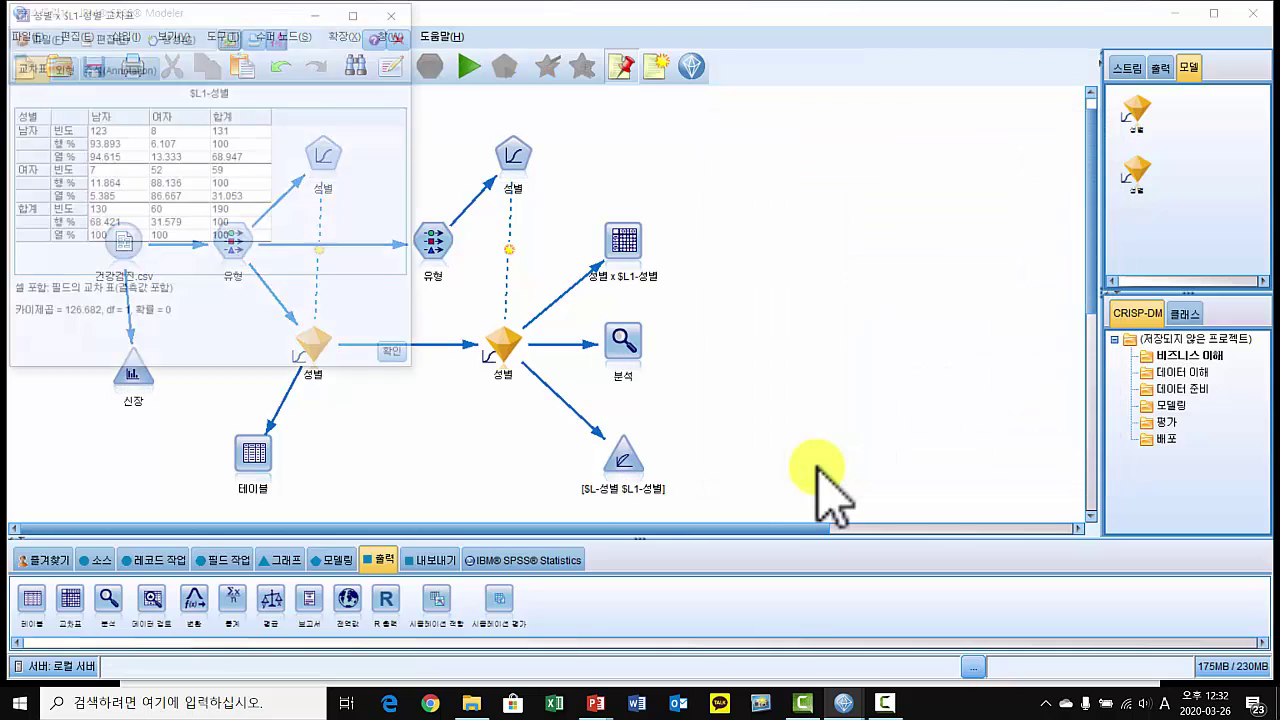
{"action": "left_click_drag", "start_coordinate": [190, 20], "coordinate": [940, 268]}
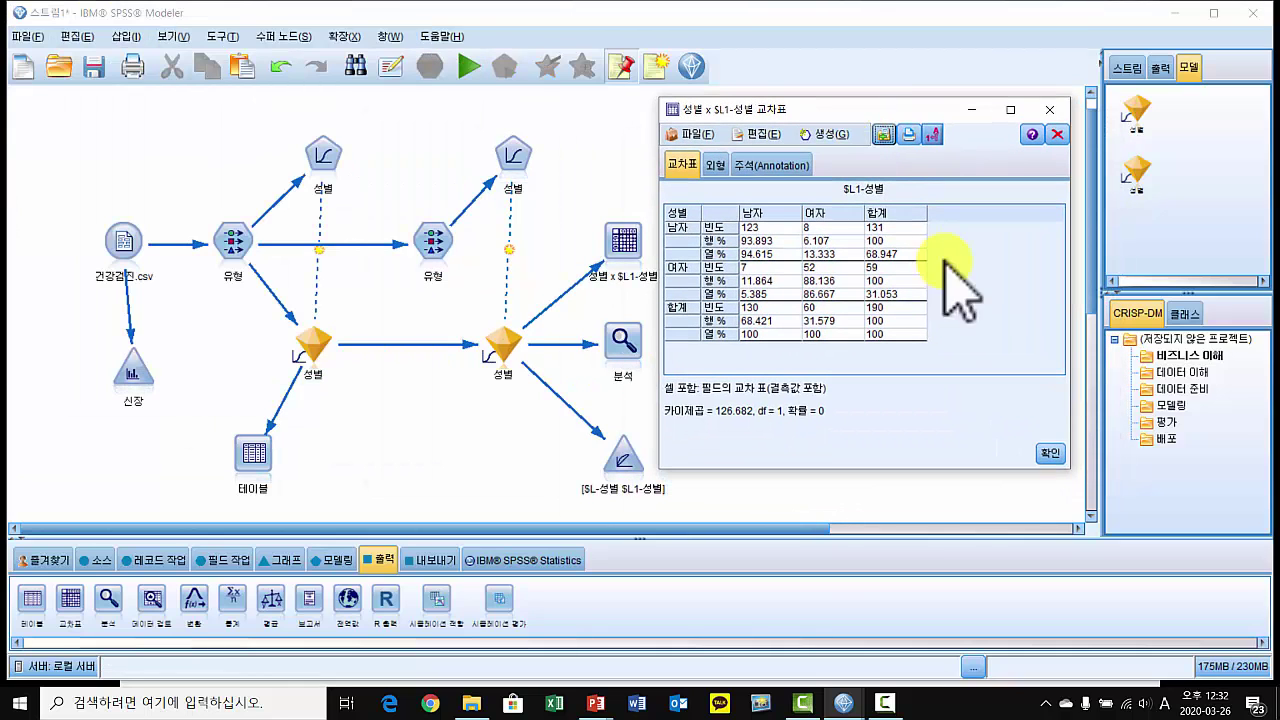
{"action": "left_click_drag", "start_coordinate": [1069, 469], "coordinate": [1073, 481]}
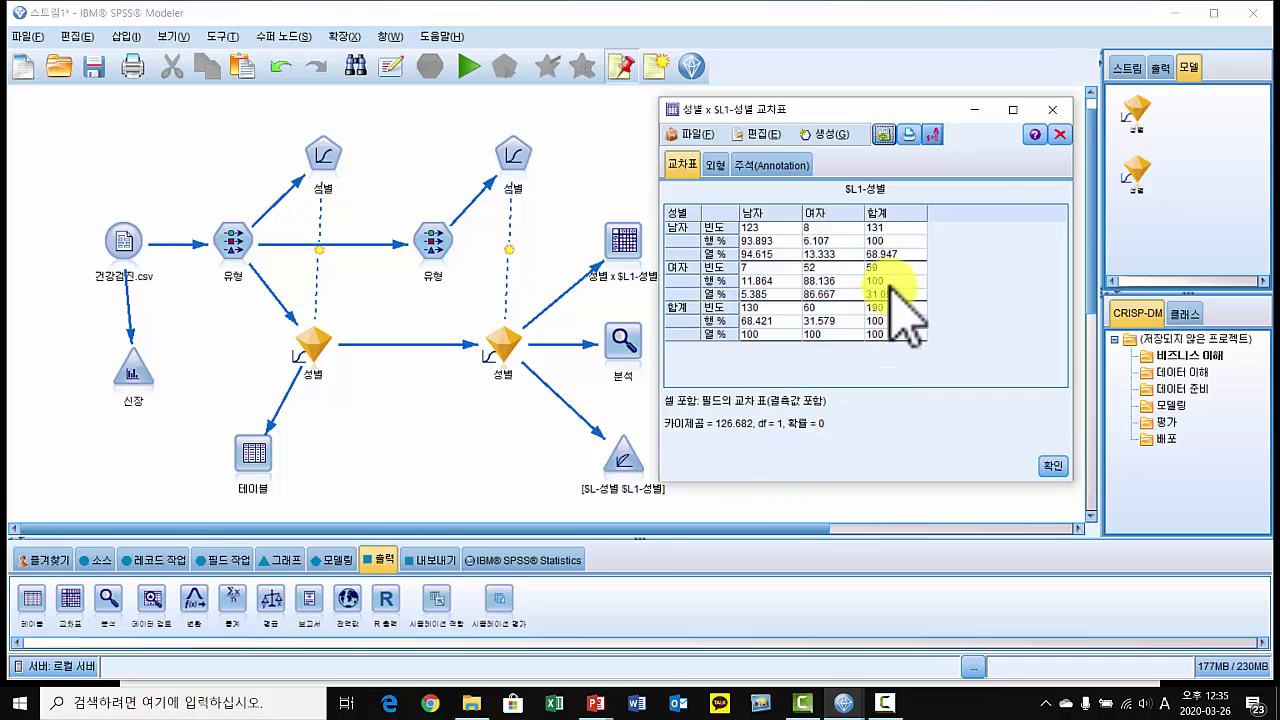
{"action": "left_click", "coordinate": [1053, 466]}
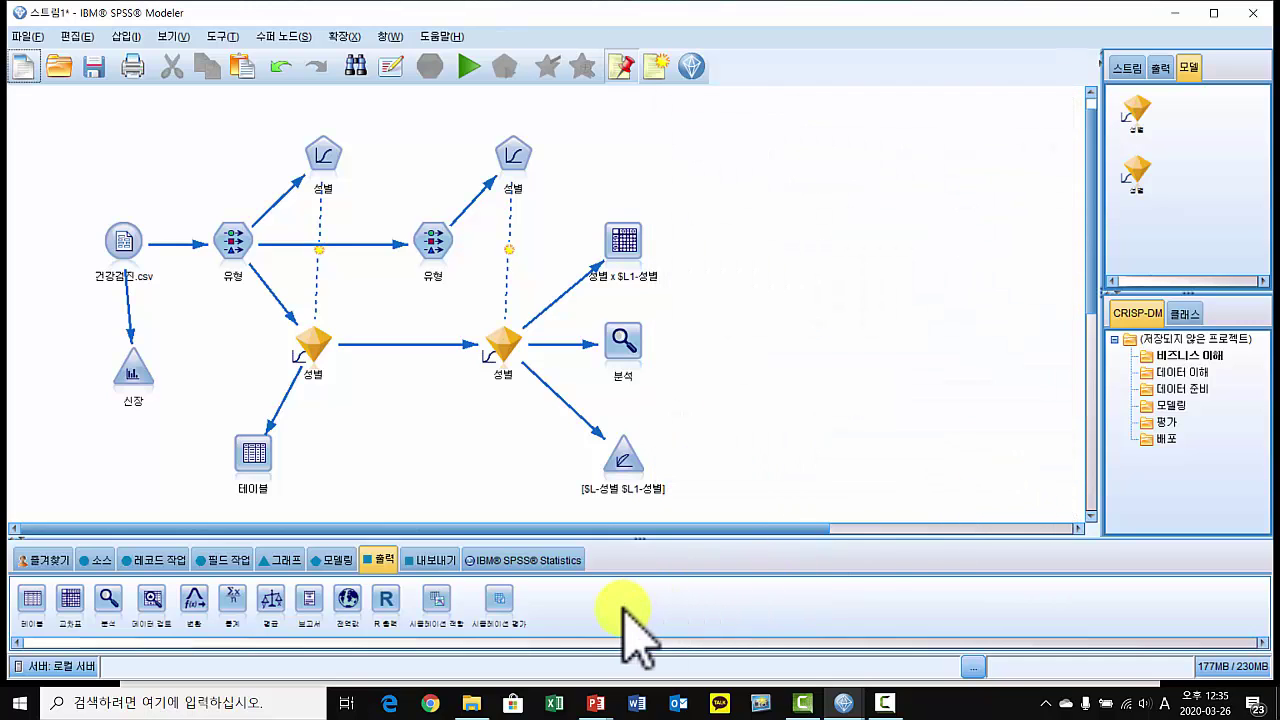
Switch to the PowerPoint slide show on evaluating classification models and show the 분석(Analysis) node slide.
{"action": "key", "text": "alt+Tab"}
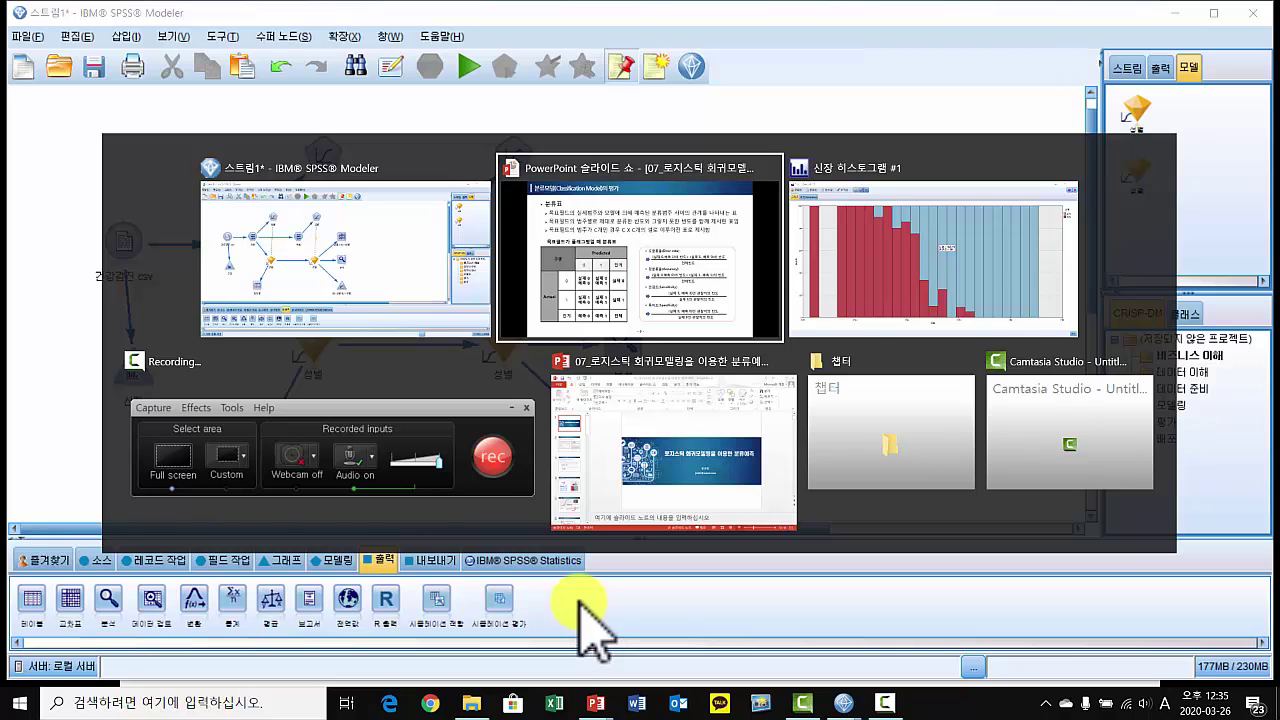
{"action": "key", "text": "Tab"}
{"action": "key", "text": "Tab"}
{"action": "key", "text": "Tab"}
{"action": "key", "text": "Tab"}
{"action": "key", "text": "Tab"}
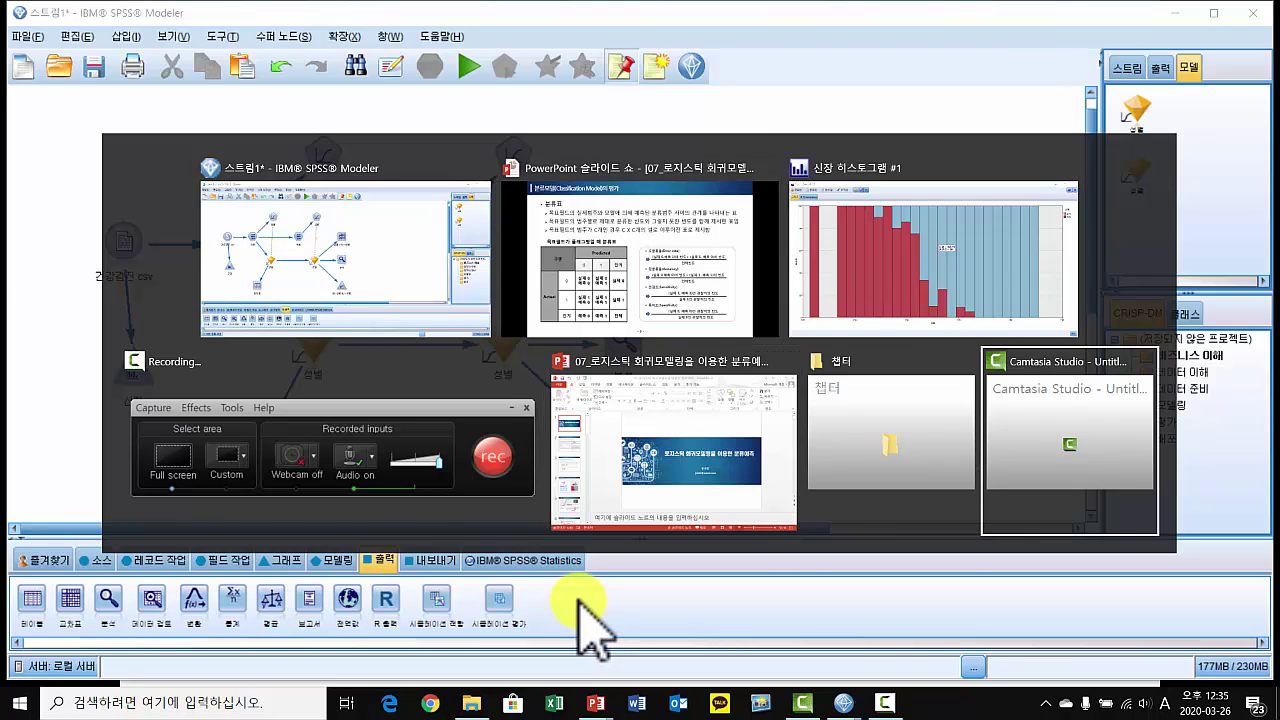
{"action": "key", "text": "Tab"}
{"action": "key", "text": "Tab"}
{"action": "left_click", "coordinate": [514, 588]}
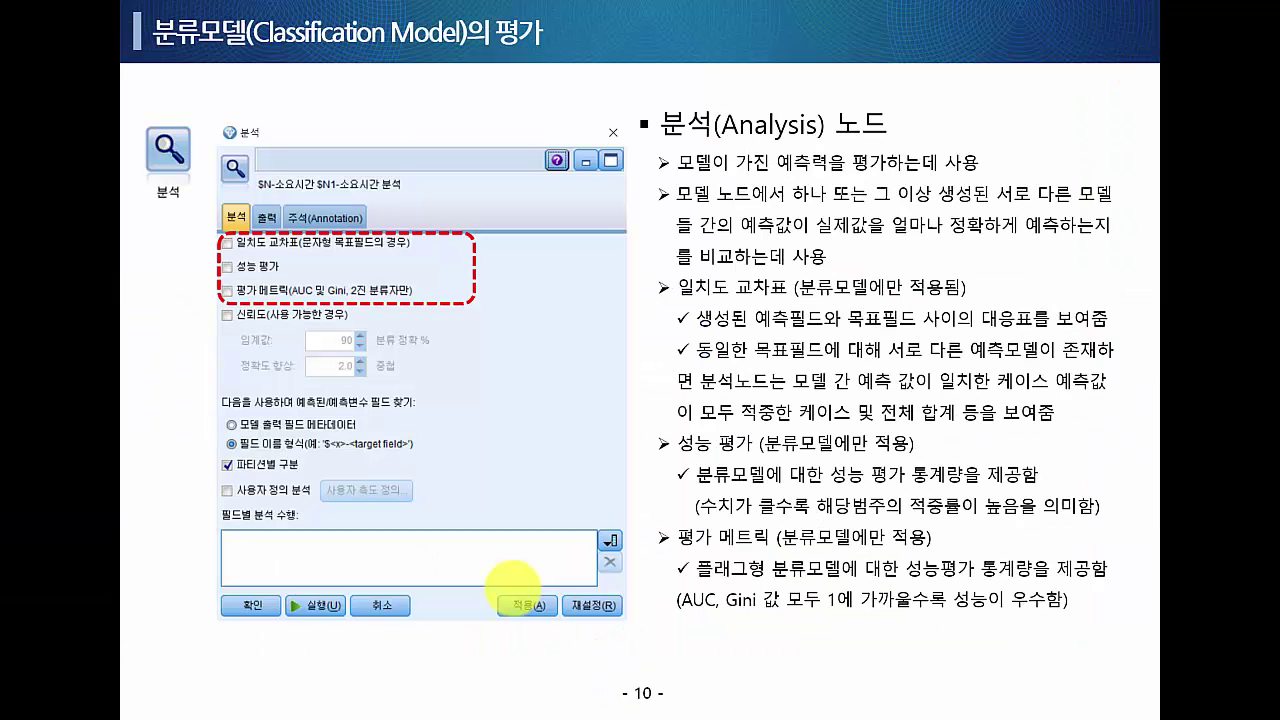
Advance the slides past the 평가(Evaluation) node description to the 이익(Gains) slide and review its table.
{"action": "left_click", "coordinate": [511, 587]}
{"action": "left_click", "coordinate": [491, 500]}
{"action": "left_click", "coordinate": [512, 590]}
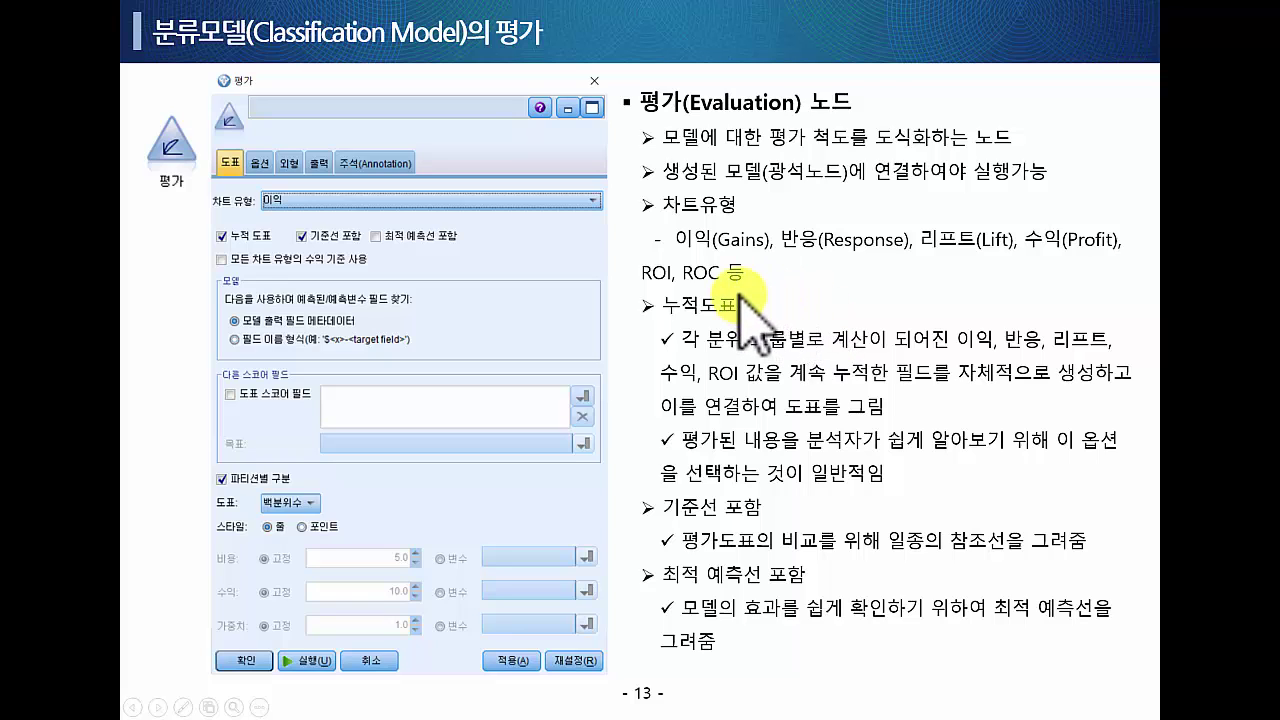
{"action": "left_click", "coordinate": [283, 475]}
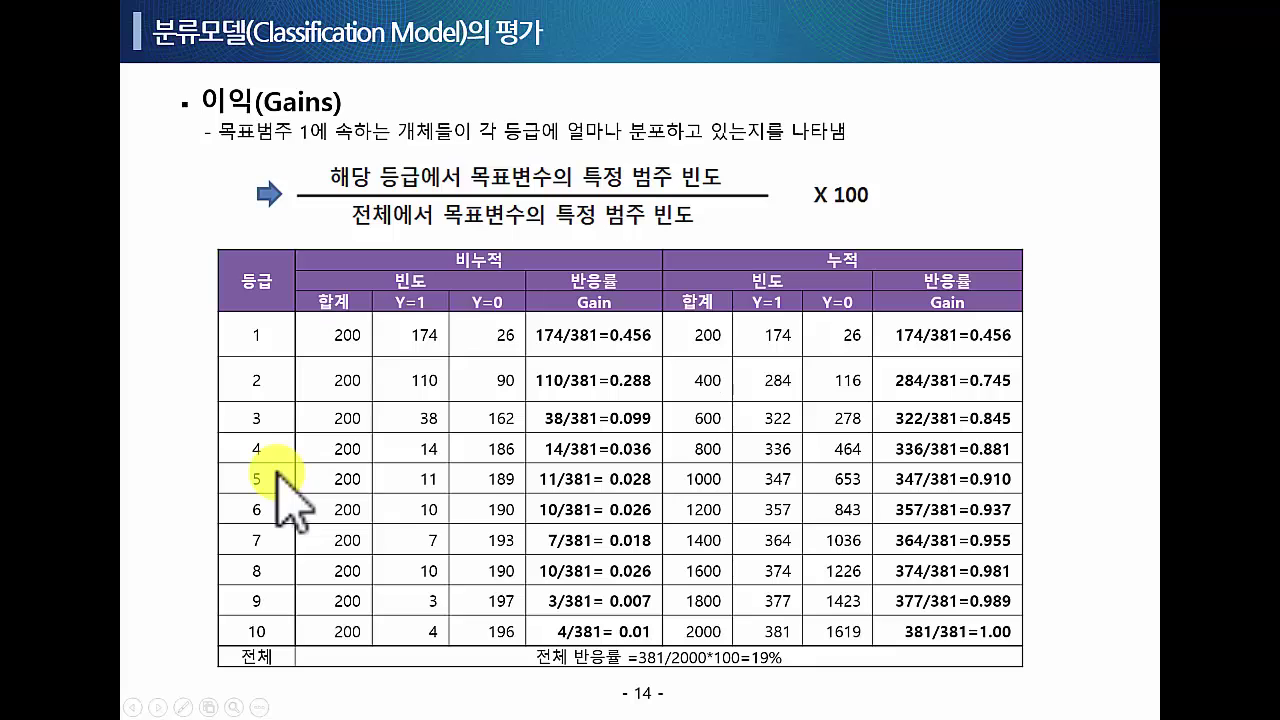